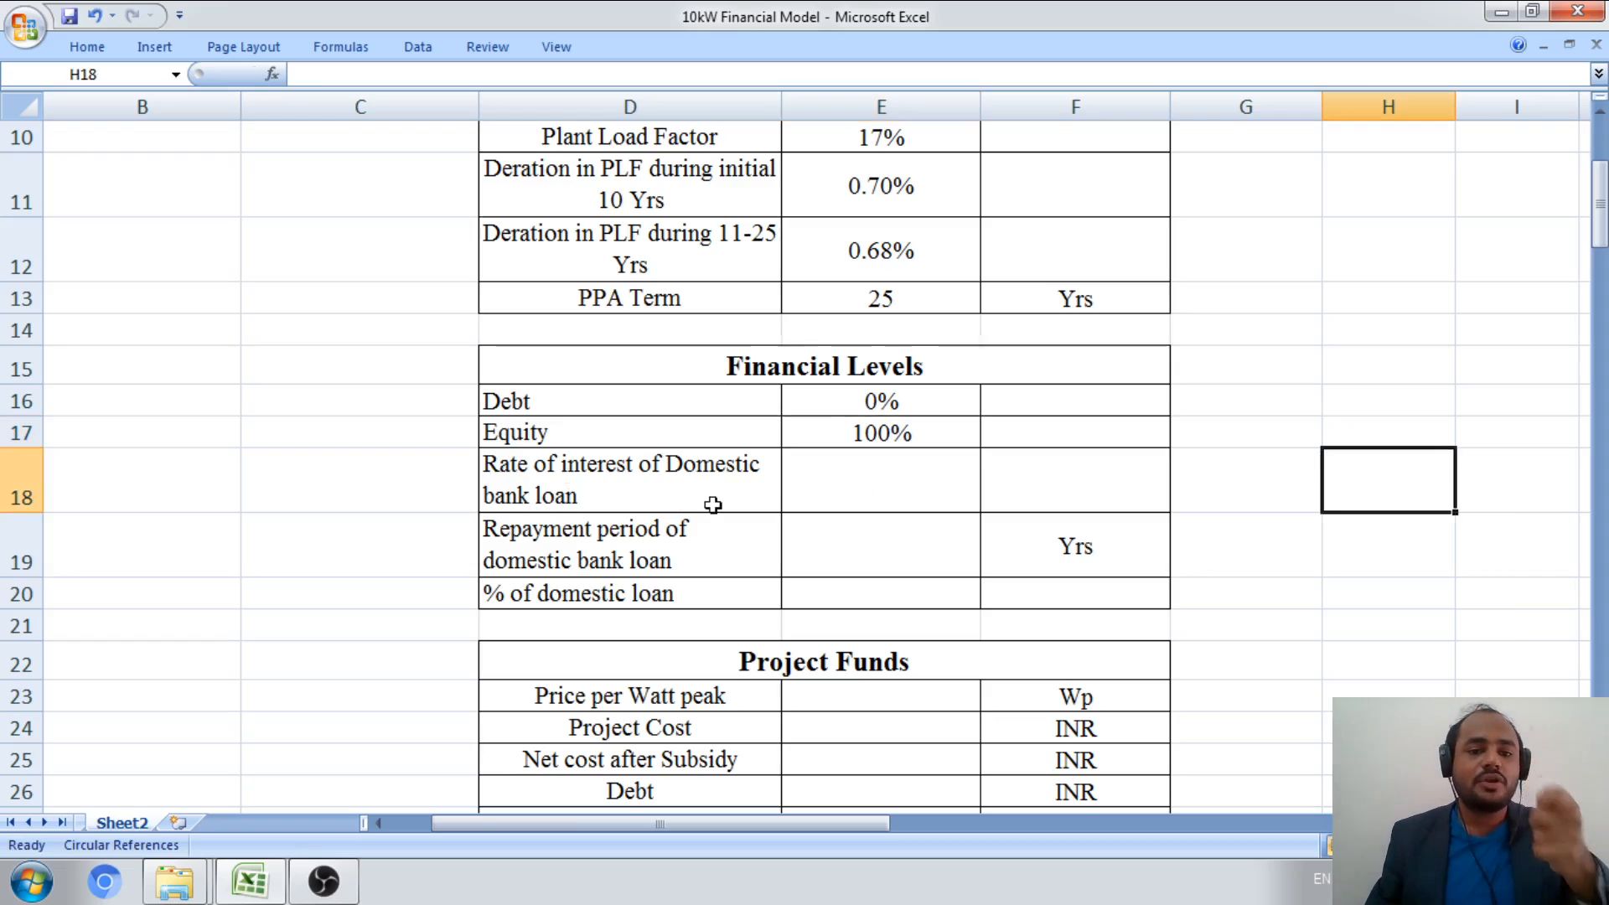
- Set the domestic bank loan's interest rate to 0%, its repayment period to 0 years and the domestic loan share to 0%
{"action": "left_click", "coordinate": [862, 495]}
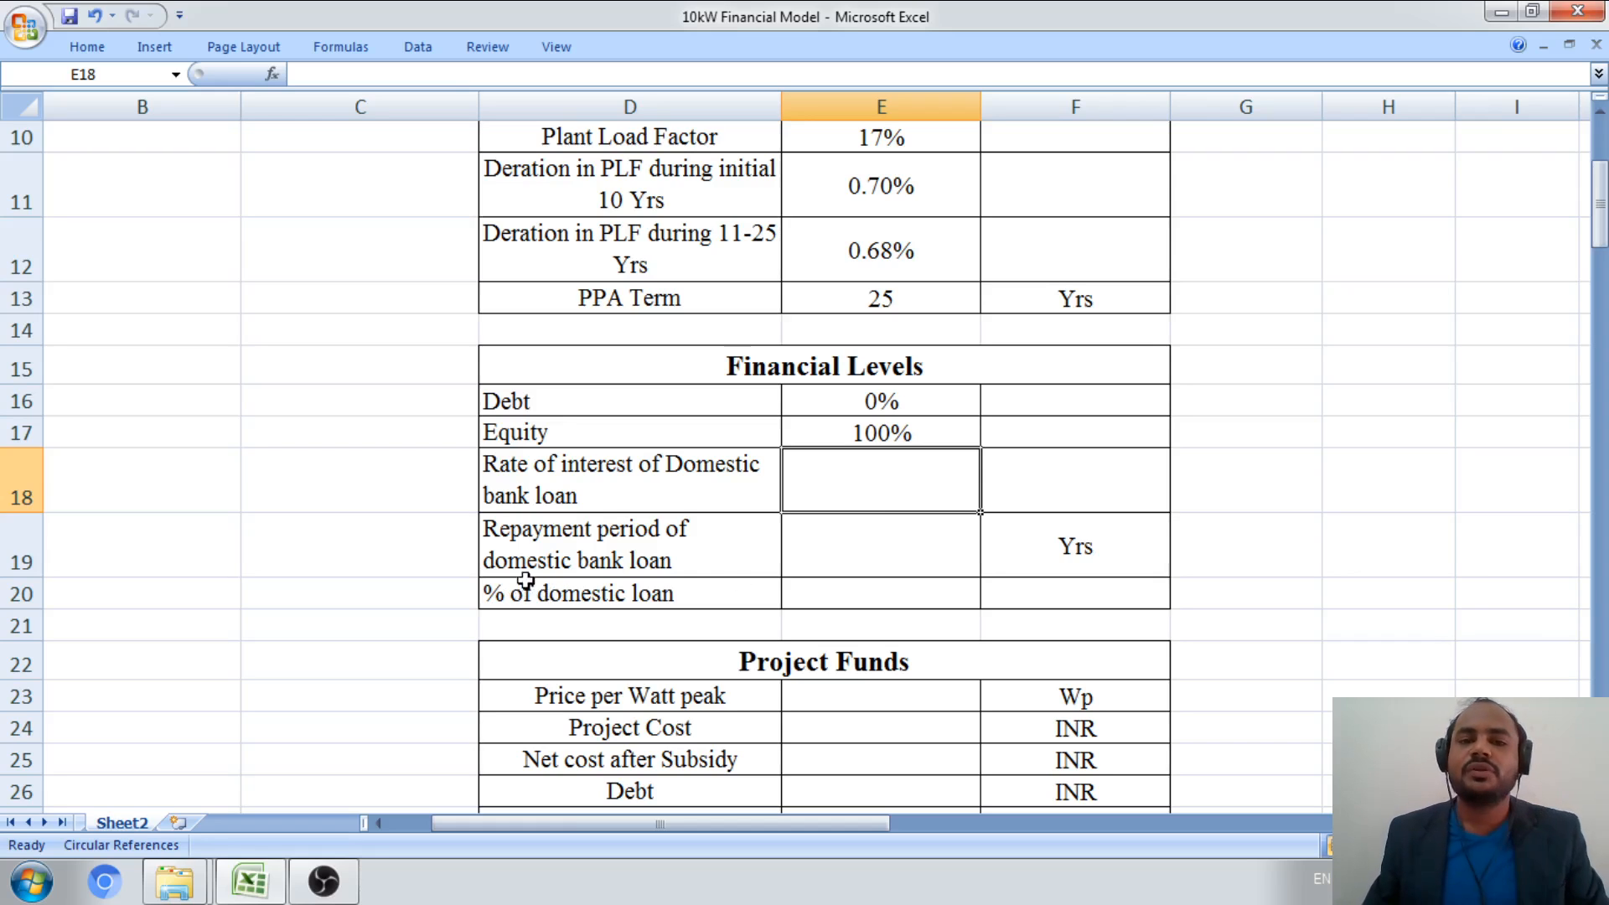
{"action": "left_click", "coordinate": [850, 560]}
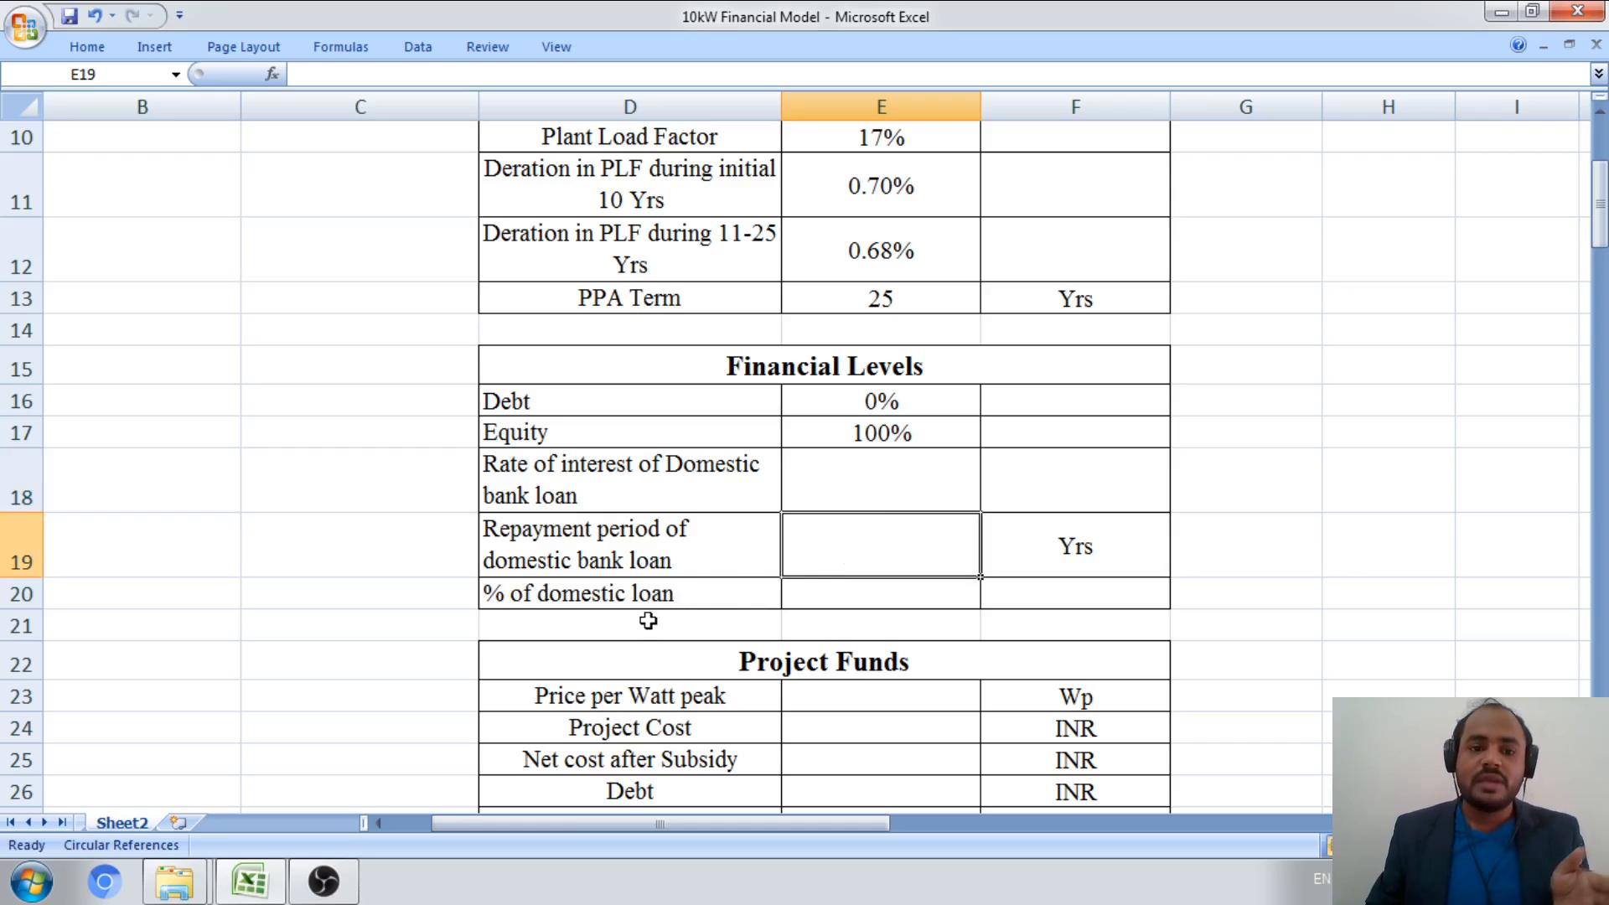
{"action": "left_click", "coordinate": [885, 592]}
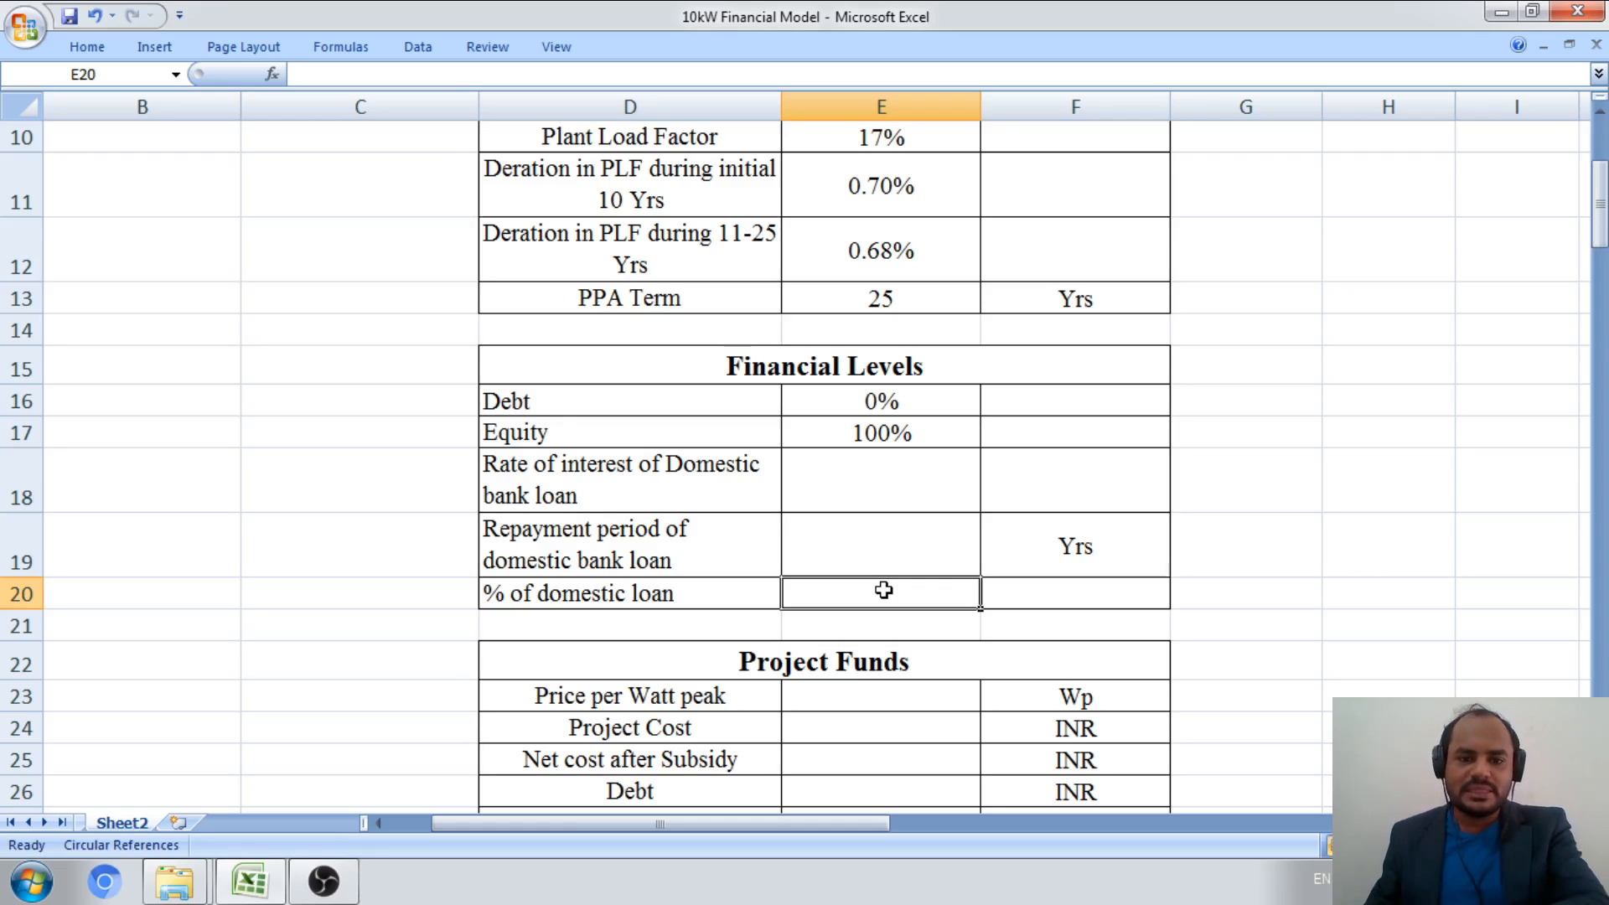
{"action": "left_click", "coordinate": [921, 495]}
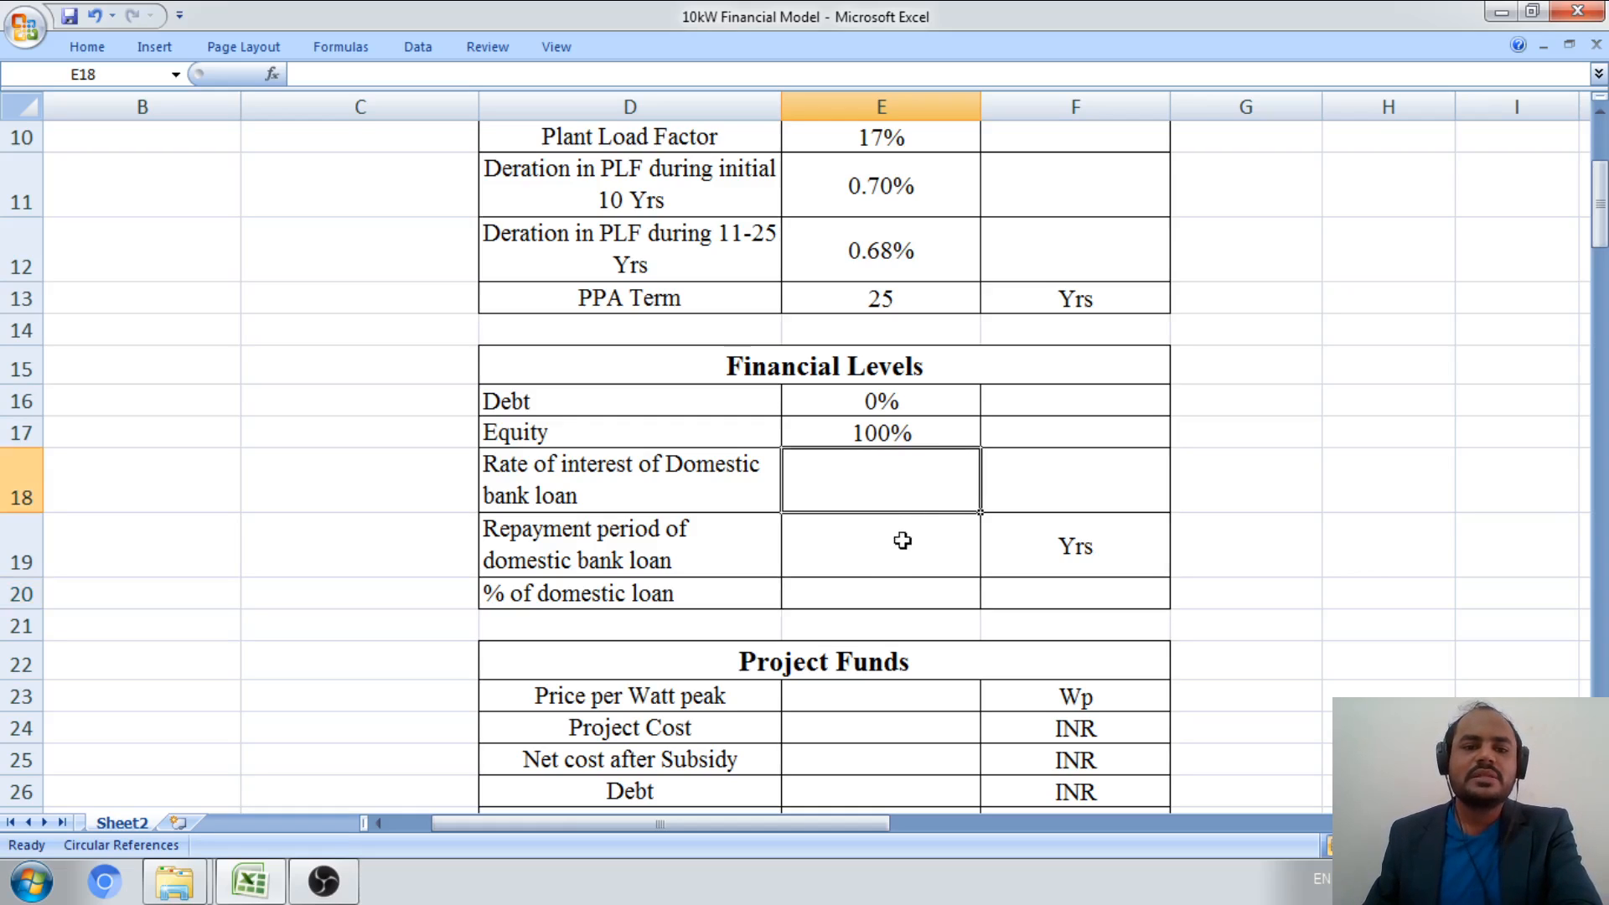
{"action": "type", "text": "0"}
{"action": "key", "text": "Return"}
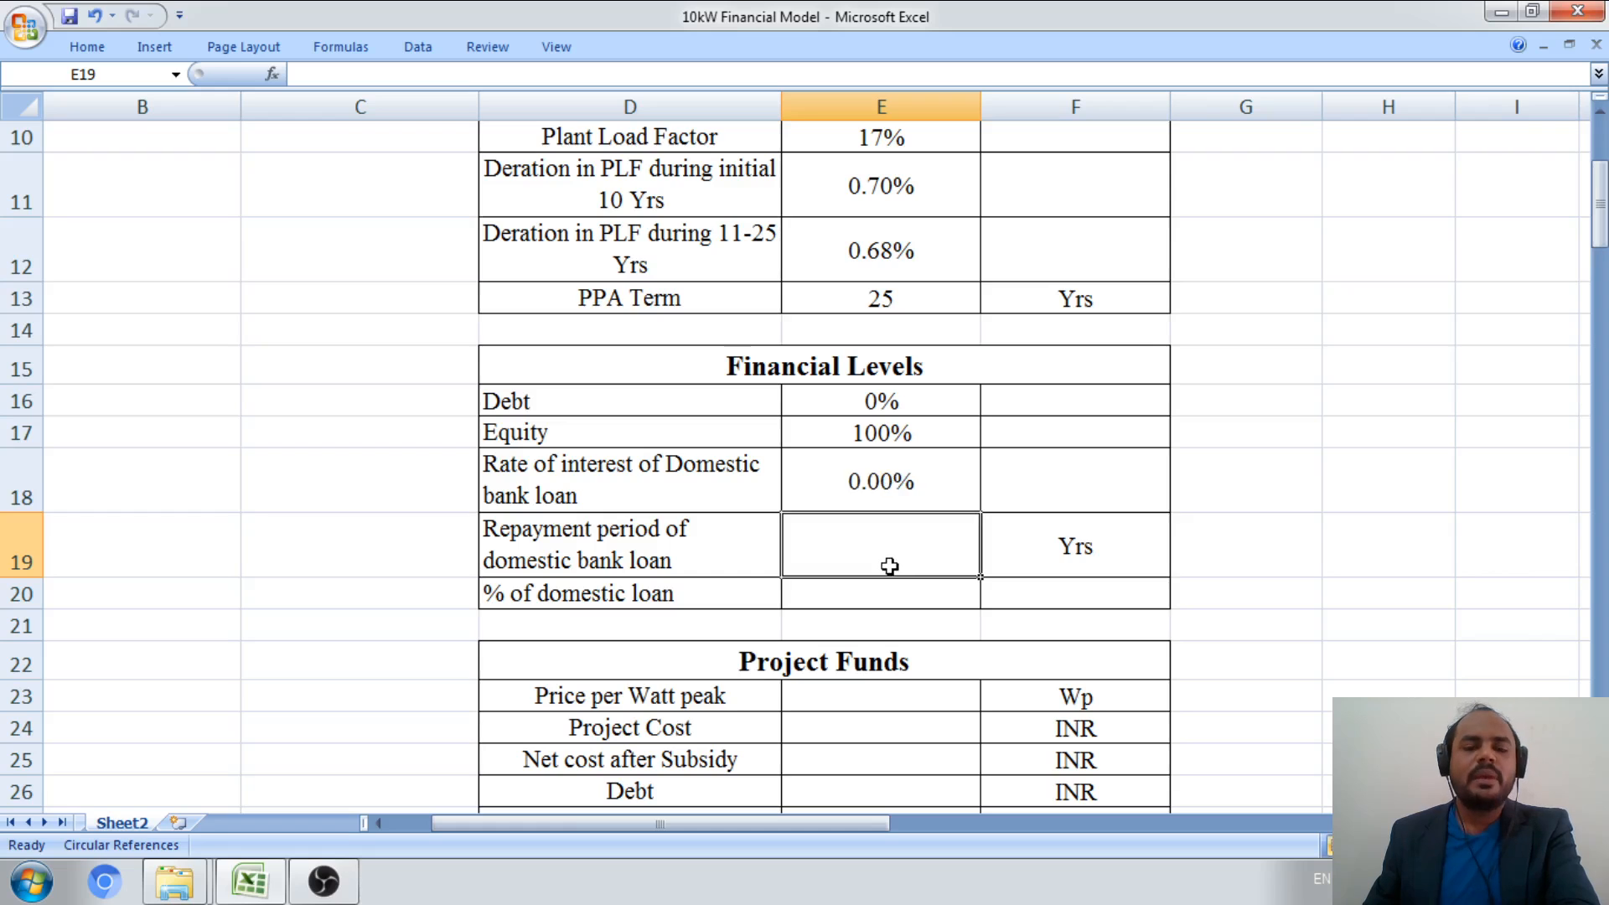
{"action": "type", "text": "0"}
{"action": "key", "text": "Return"}
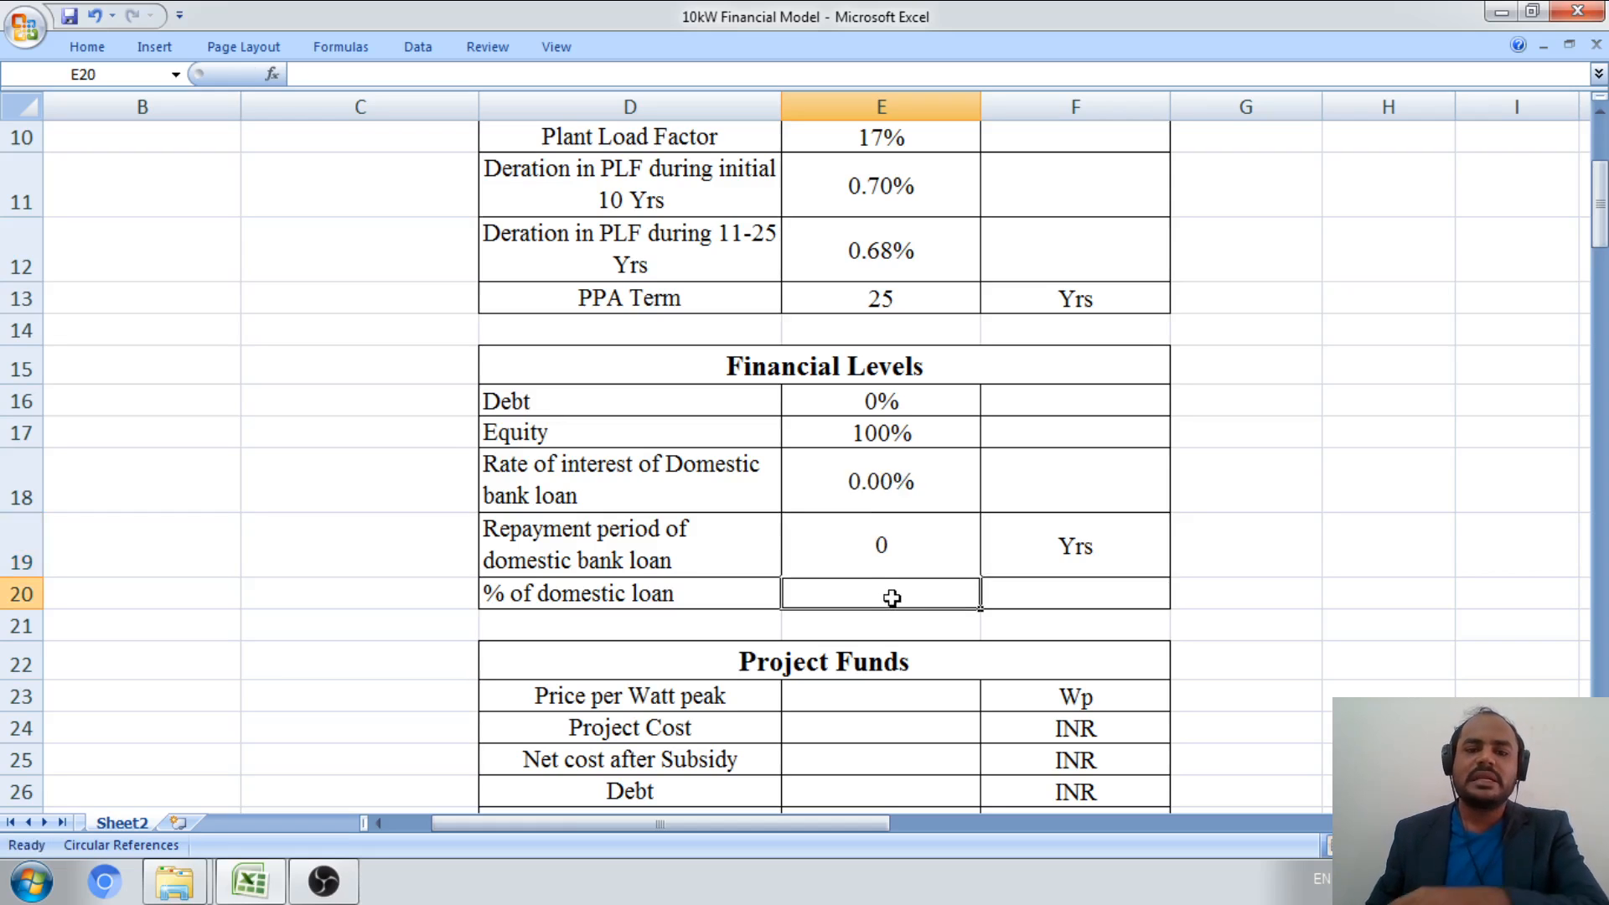
{"action": "type", "text": "0"}
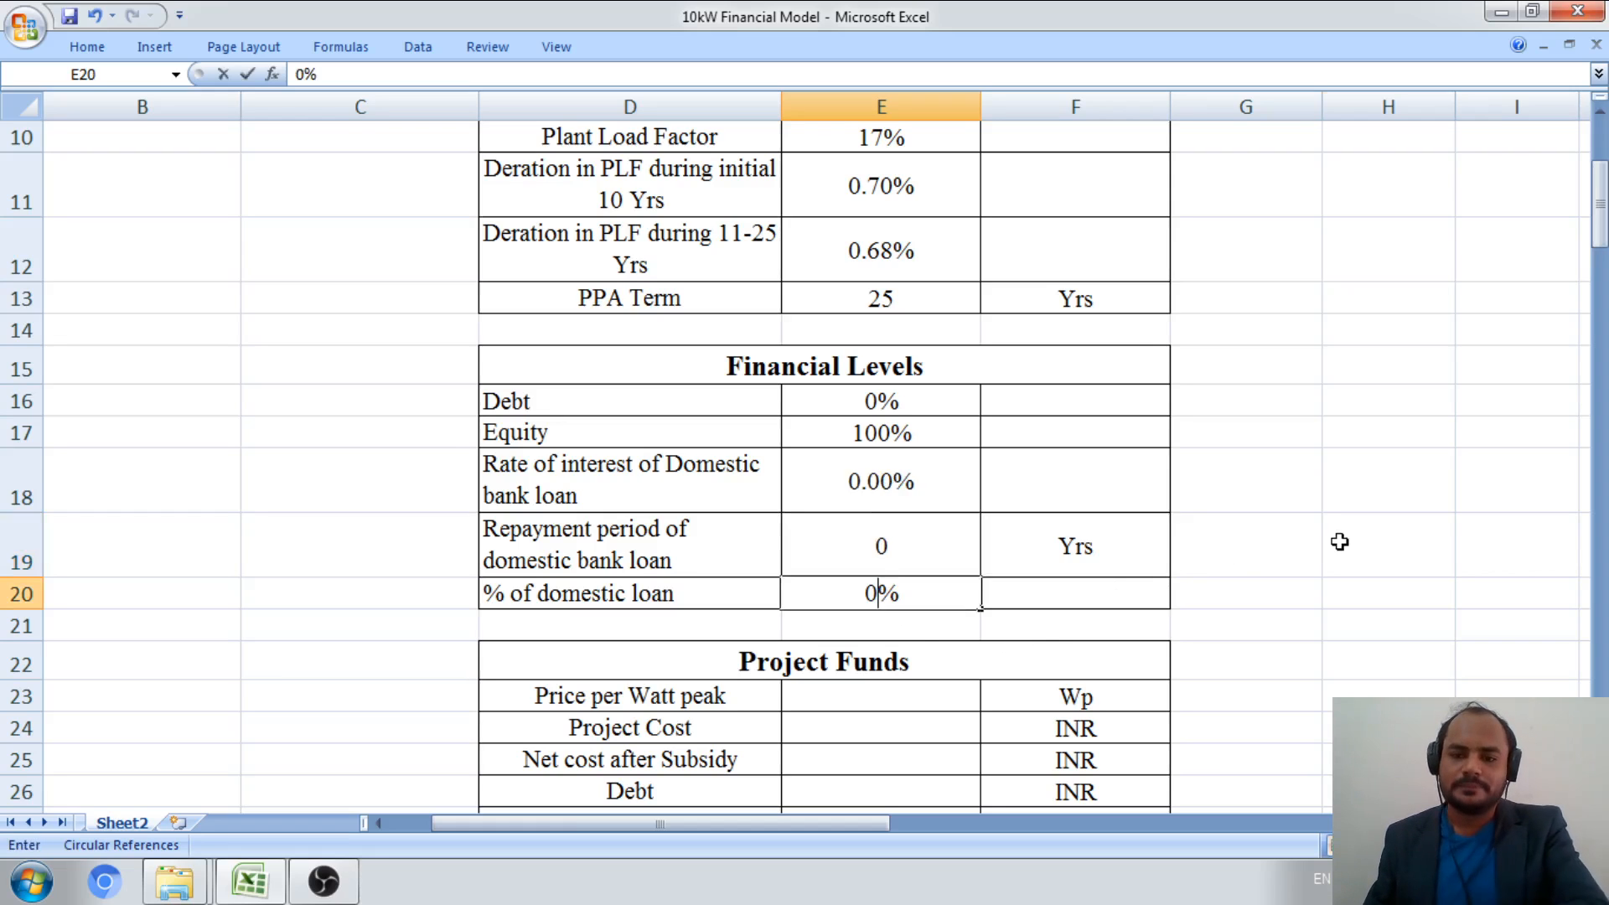
{"action": "left_click", "coordinate": [1336, 545]}
- Set the Price per Watt peak under Project Funds to 52
{"action": "scroll", "coordinate": [839, 571], "scroll_direction": "down", "scroll_amount": 2}
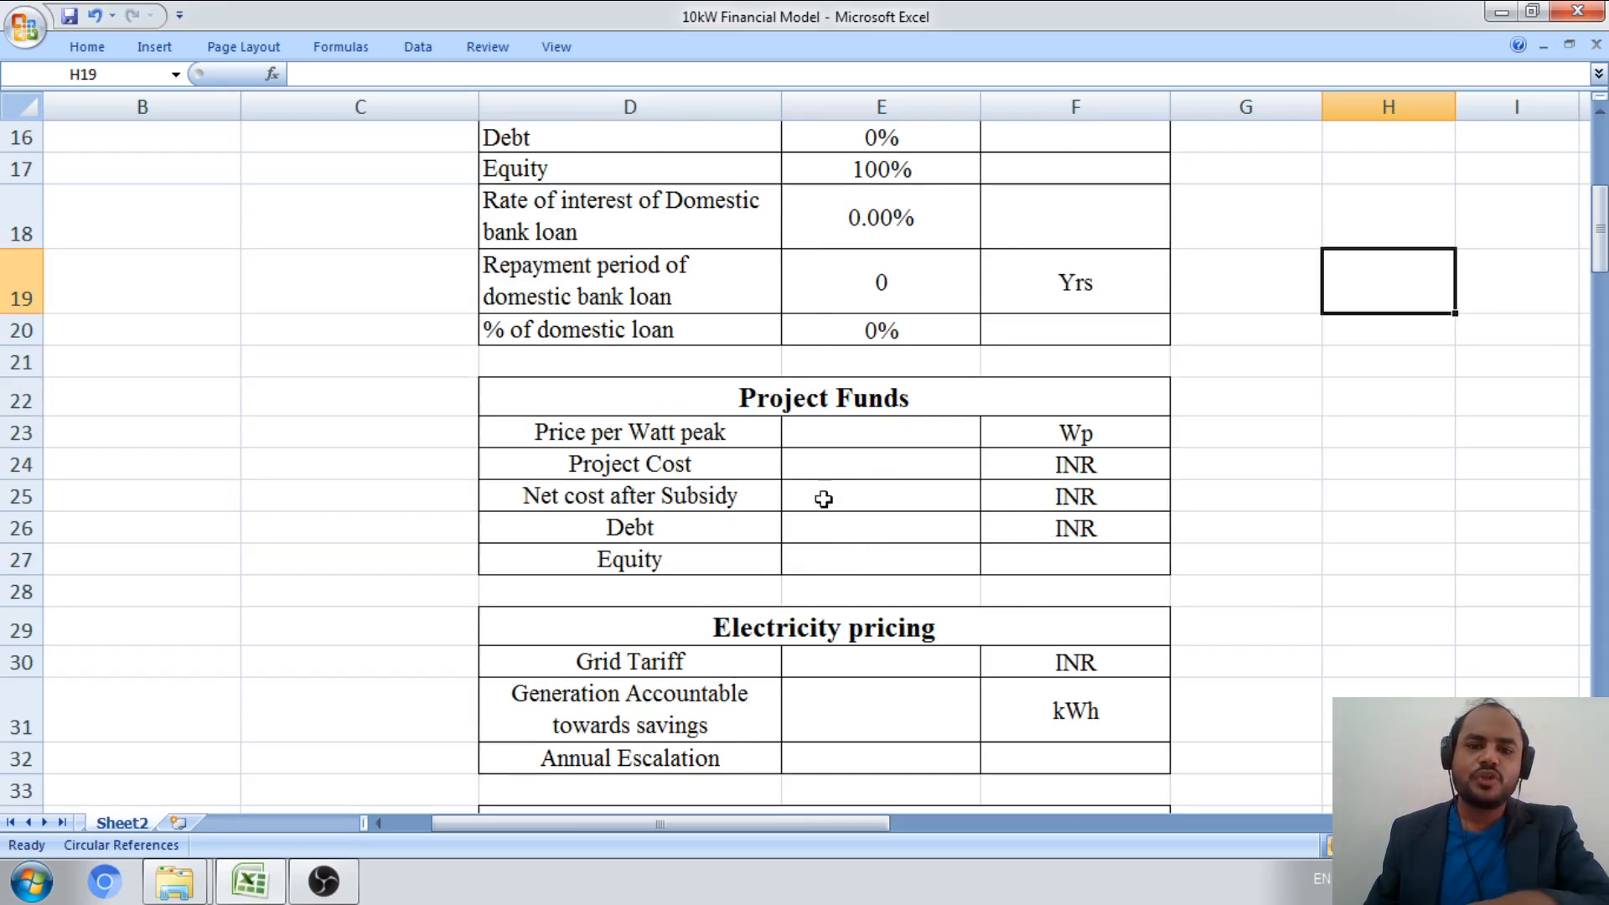
{"action": "left_click", "coordinate": [1337, 505]}
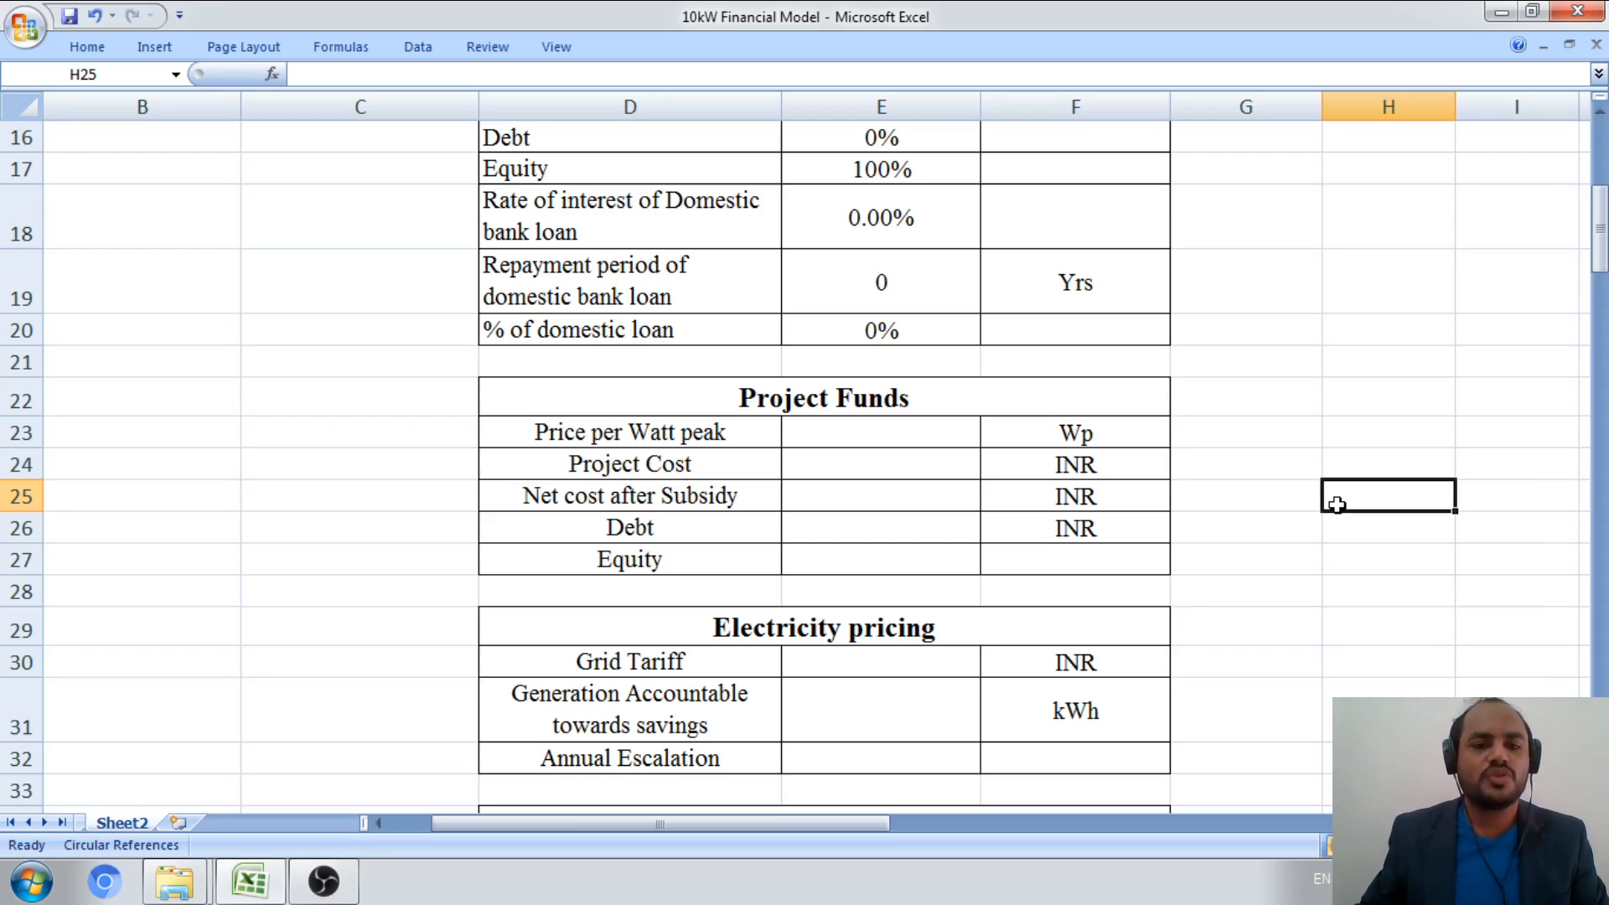
{"action": "left_click", "coordinate": [876, 436]}
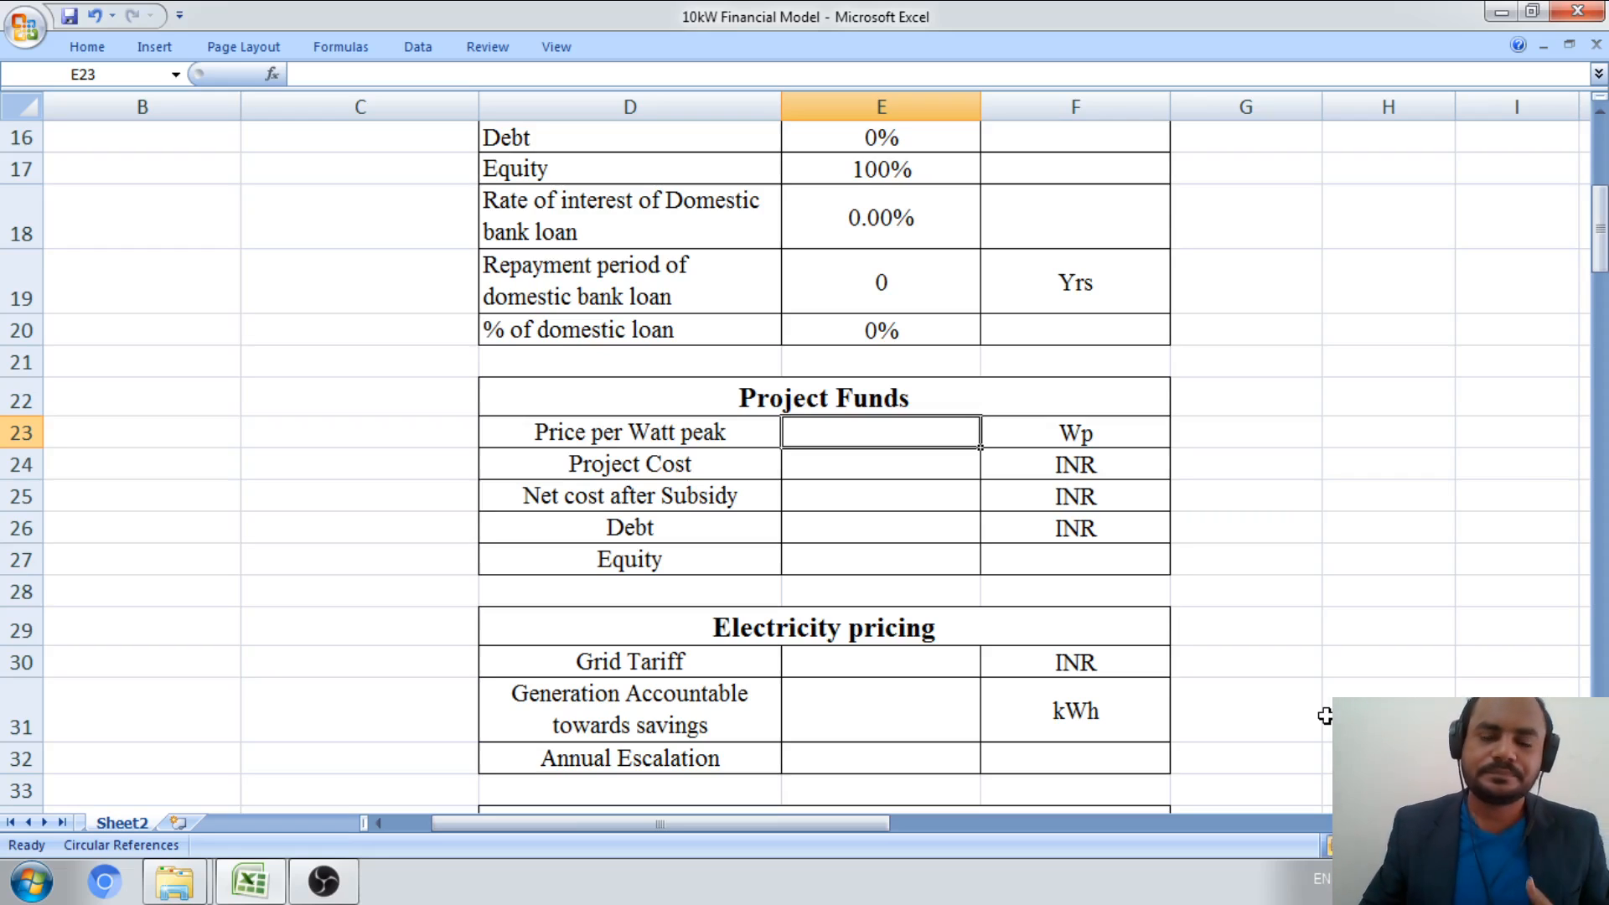
{"action": "left_click", "coordinate": [901, 461]}
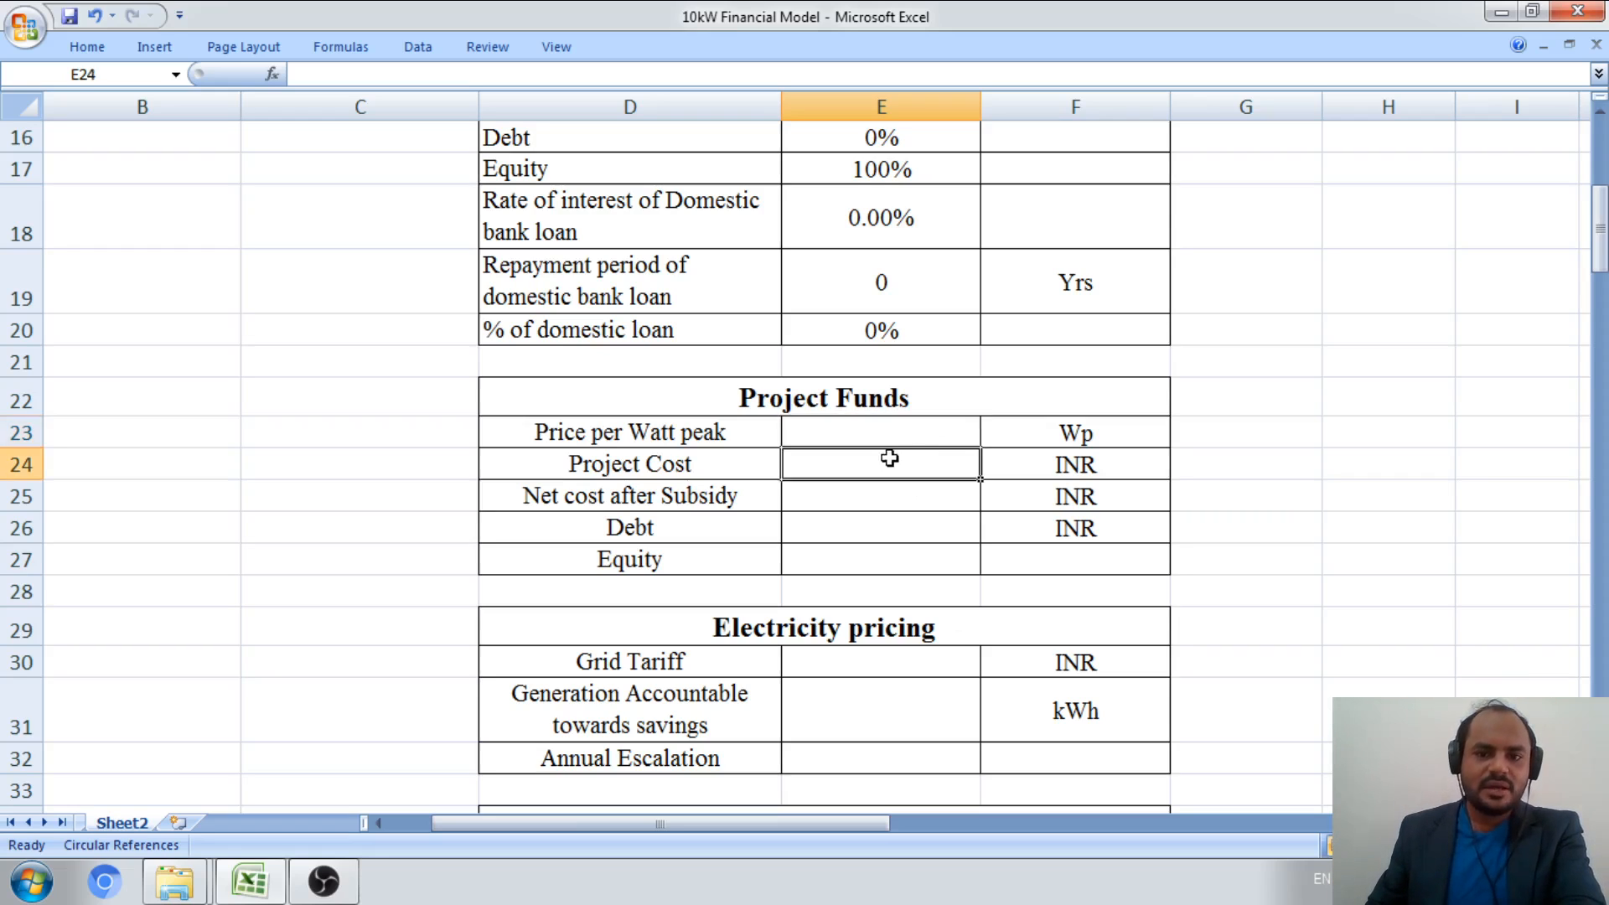
{"action": "left_click", "coordinate": [918, 437]}
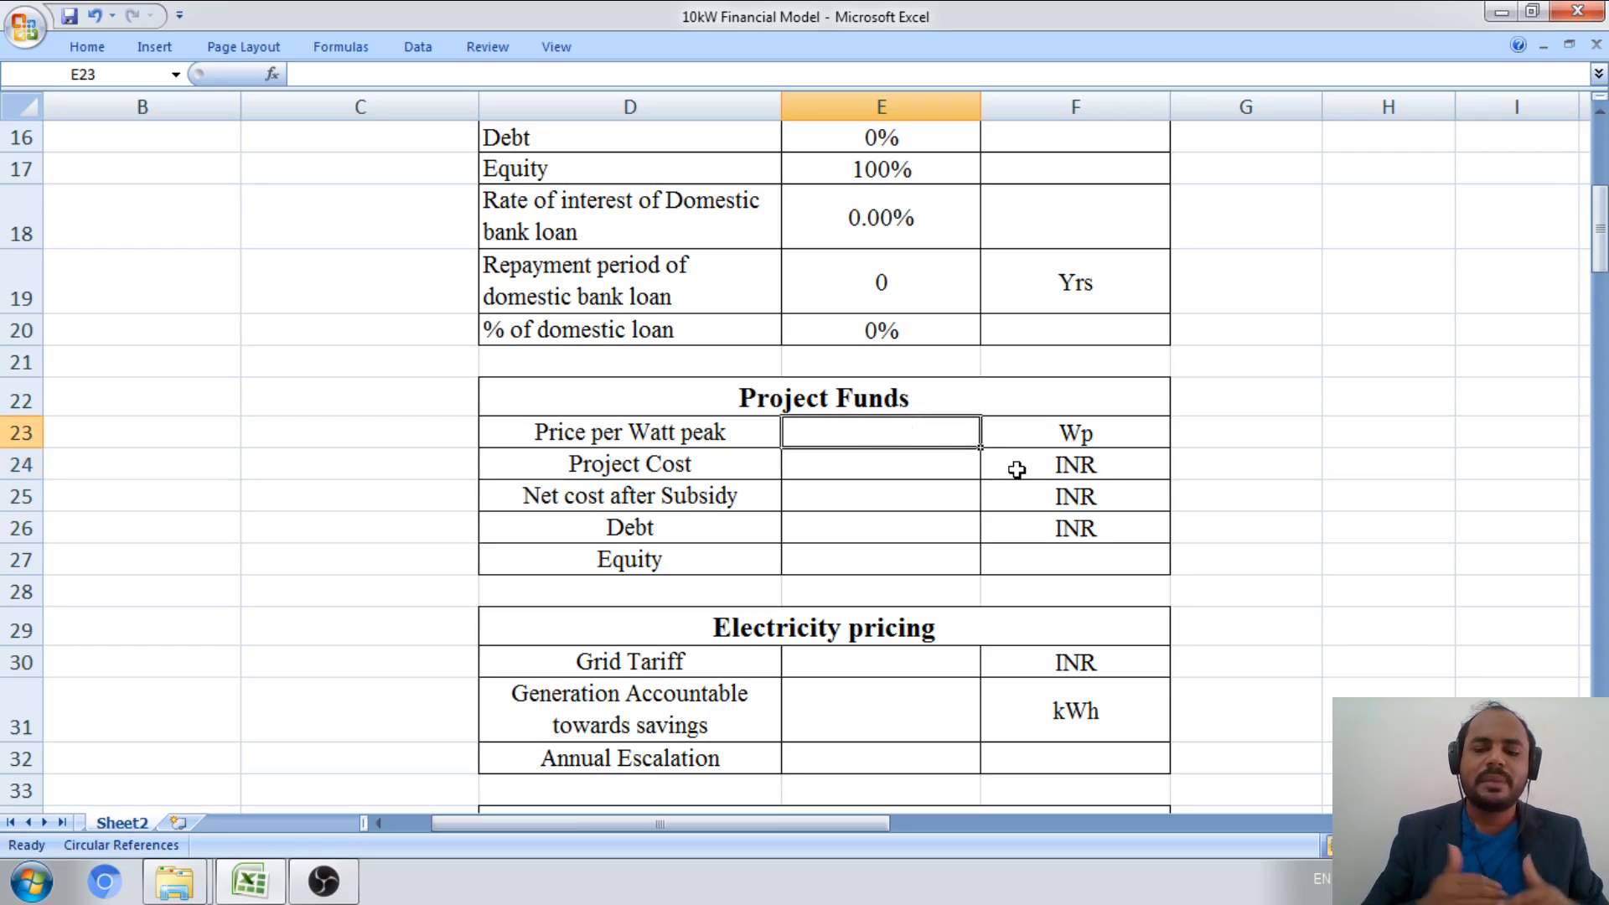
{"action": "type", "text": "52"}
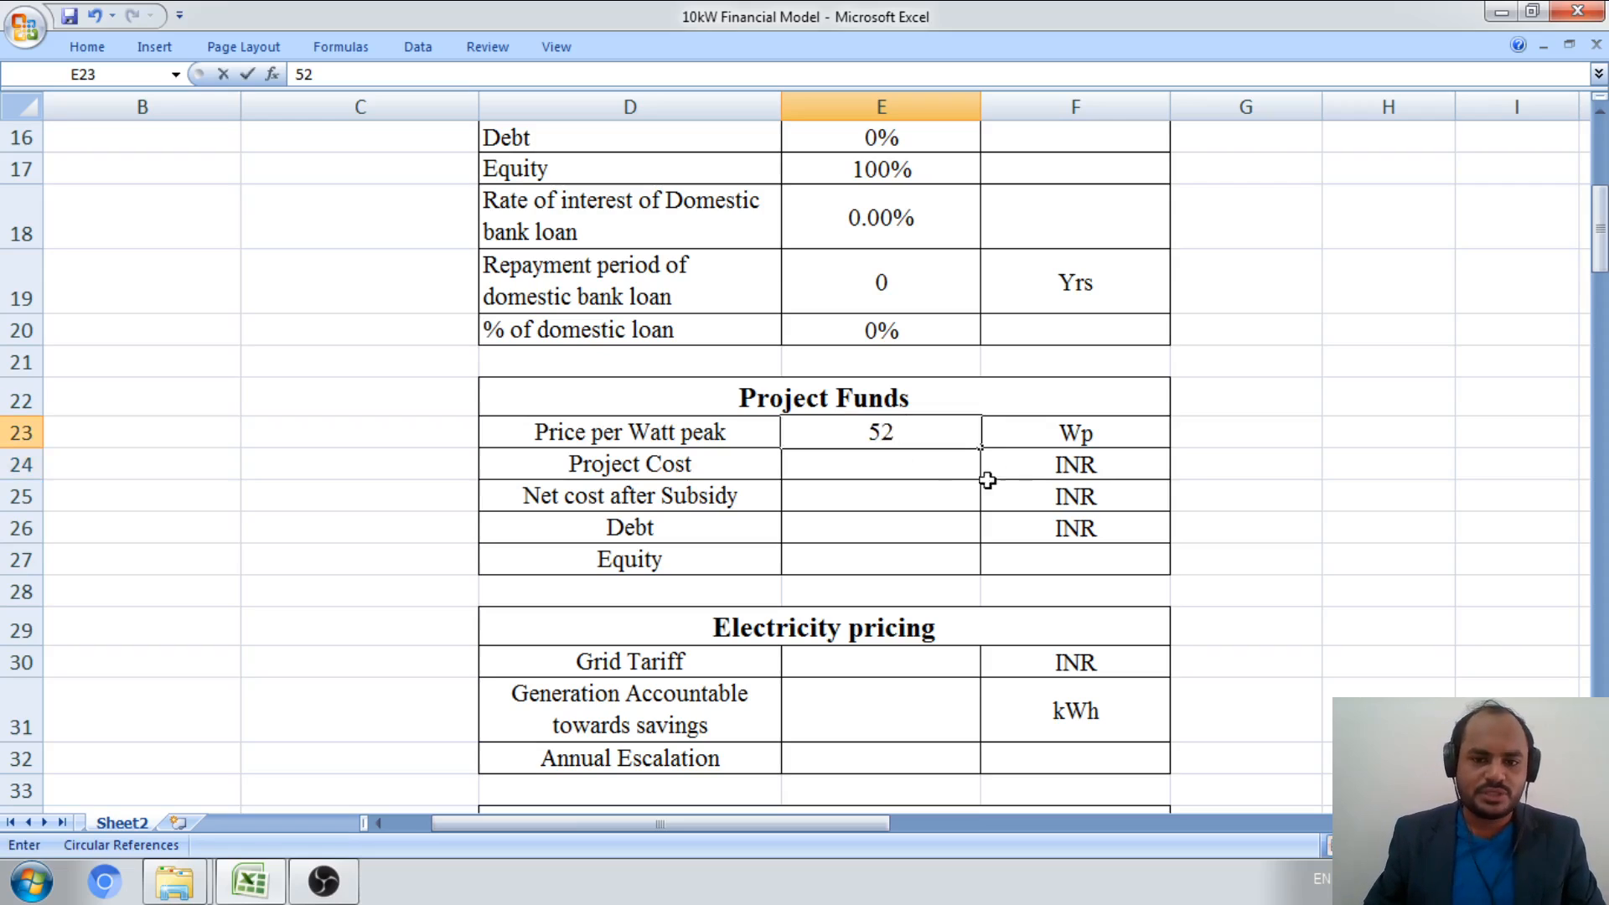
- Calculate the Project Cost in E24 from the price per watt peak and plant capacity with the formula =(E23*E8*1000)
{"action": "left_click", "coordinate": [895, 472]}
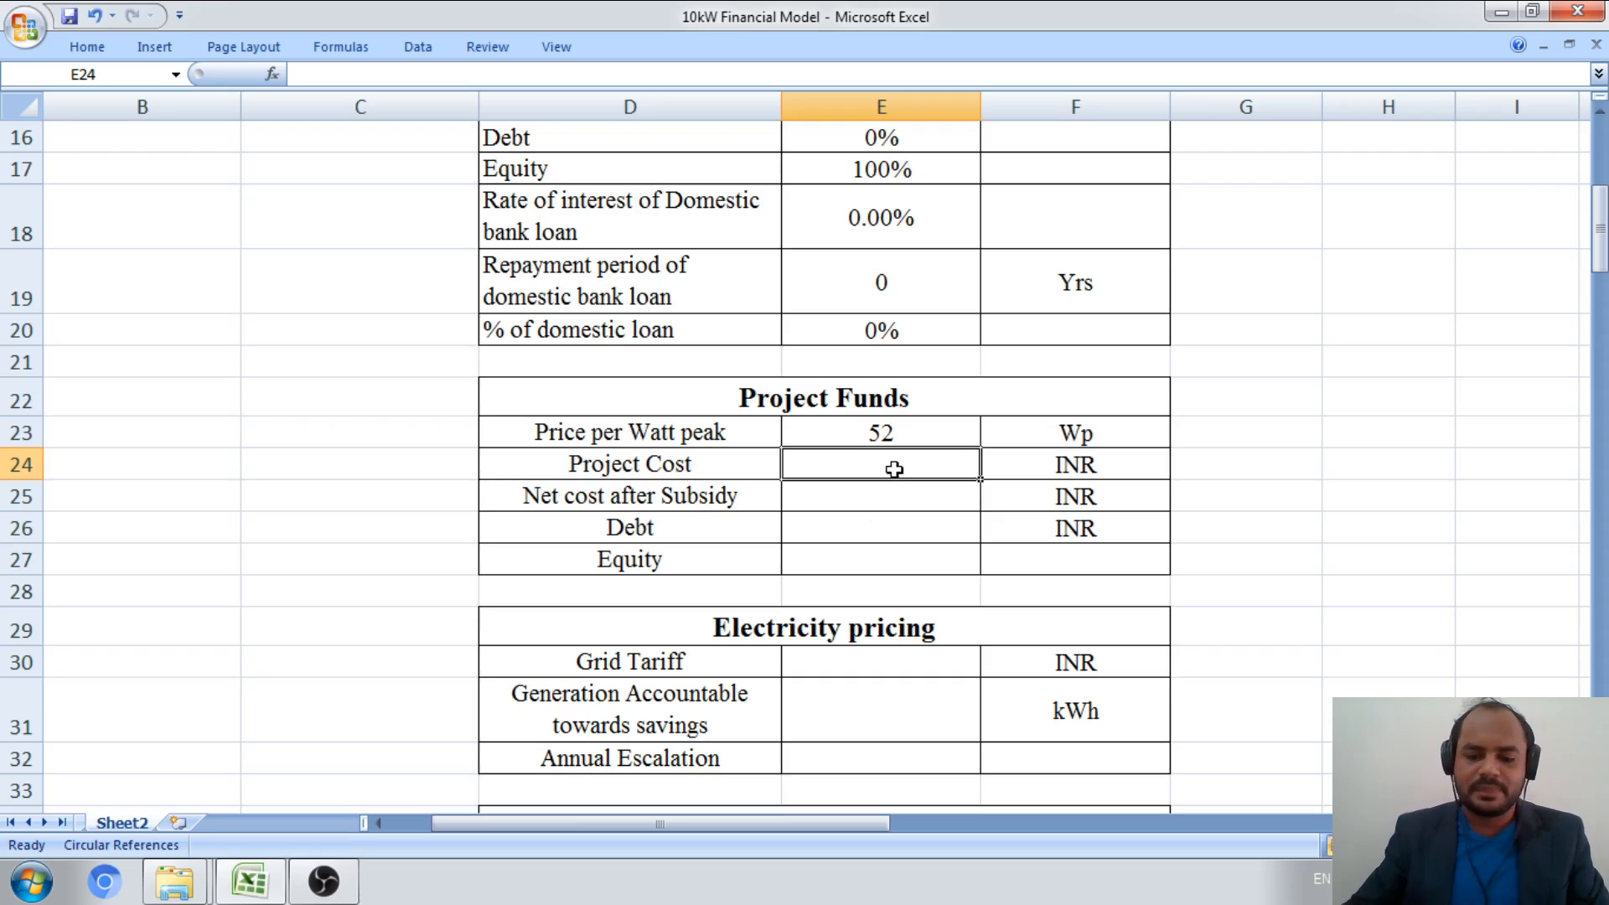
{"action": "type", "text": "=("}
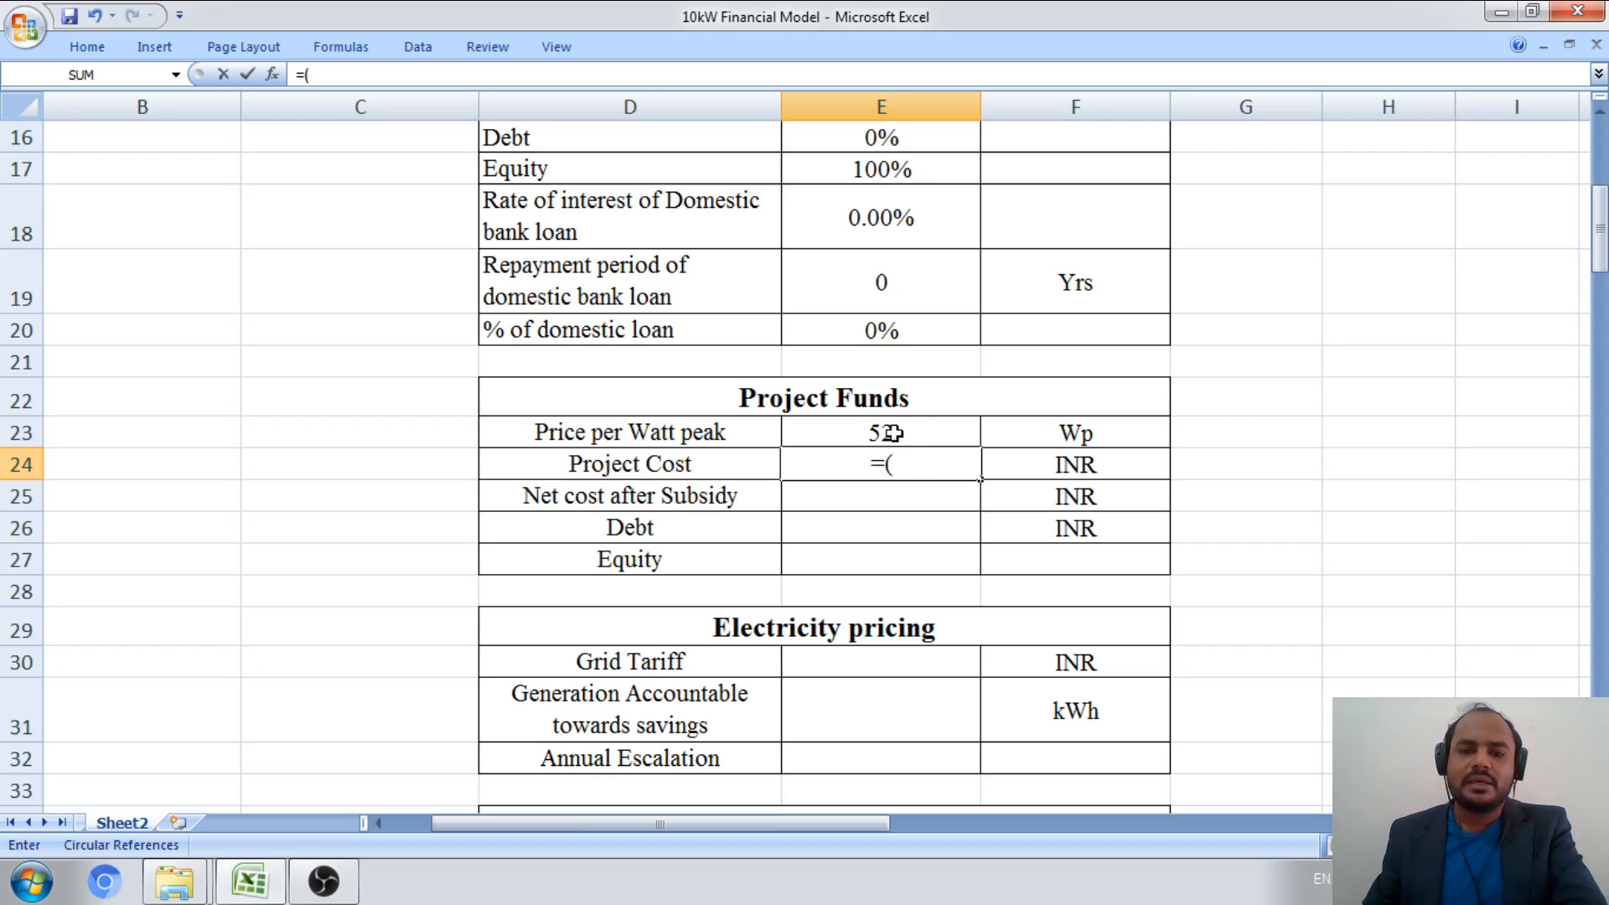
{"action": "left_click", "coordinate": [902, 433]}
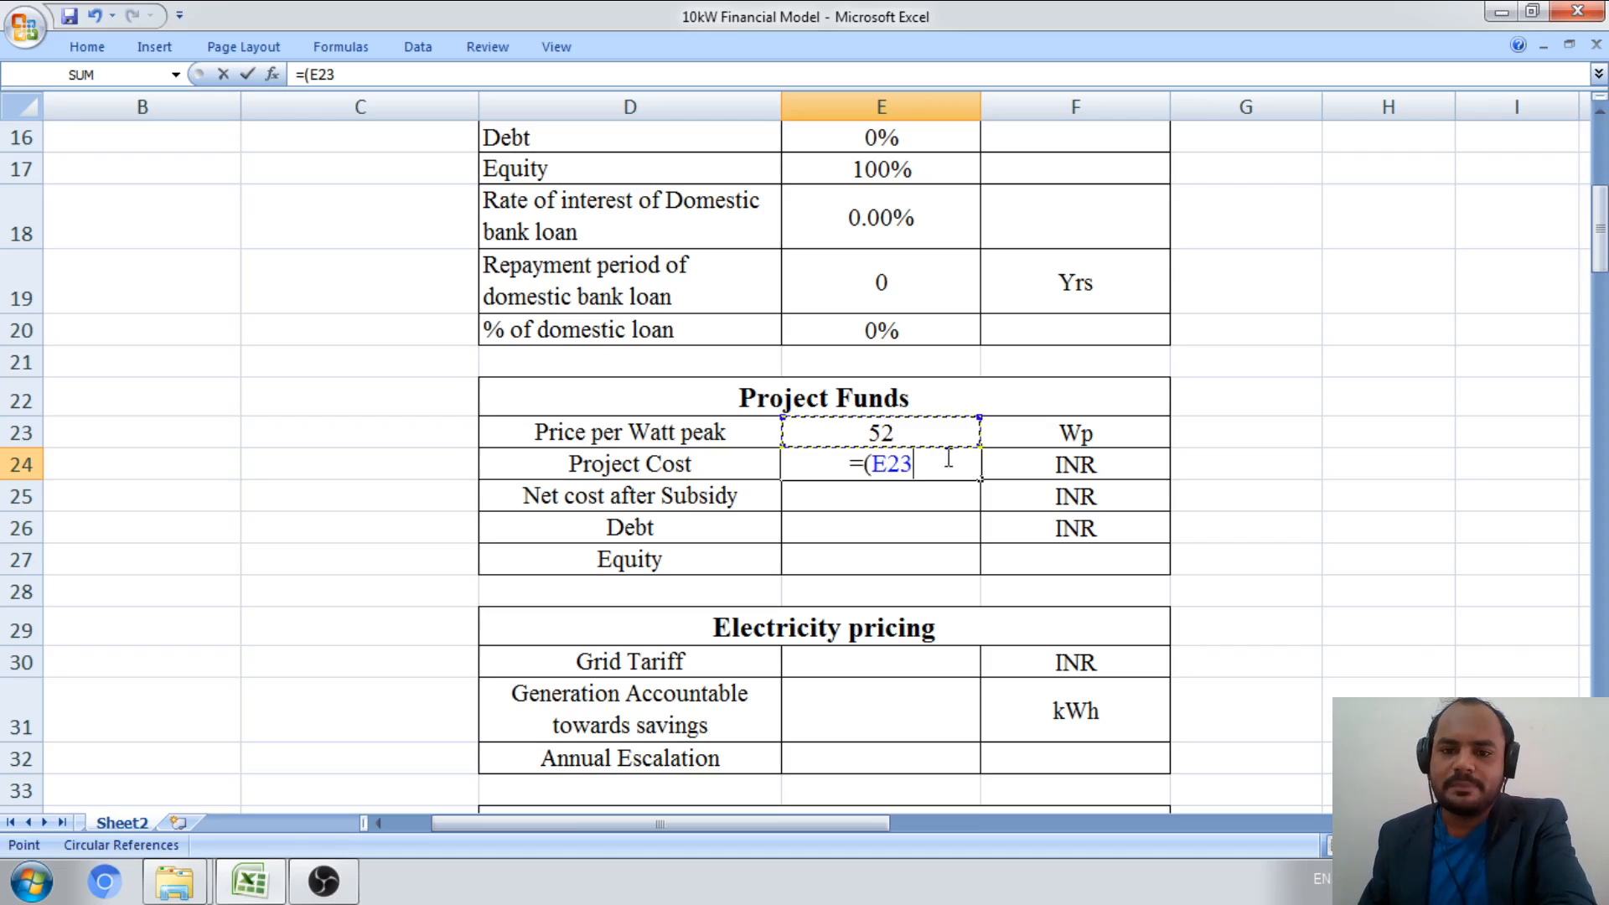
{"action": "type", "text": "*"}
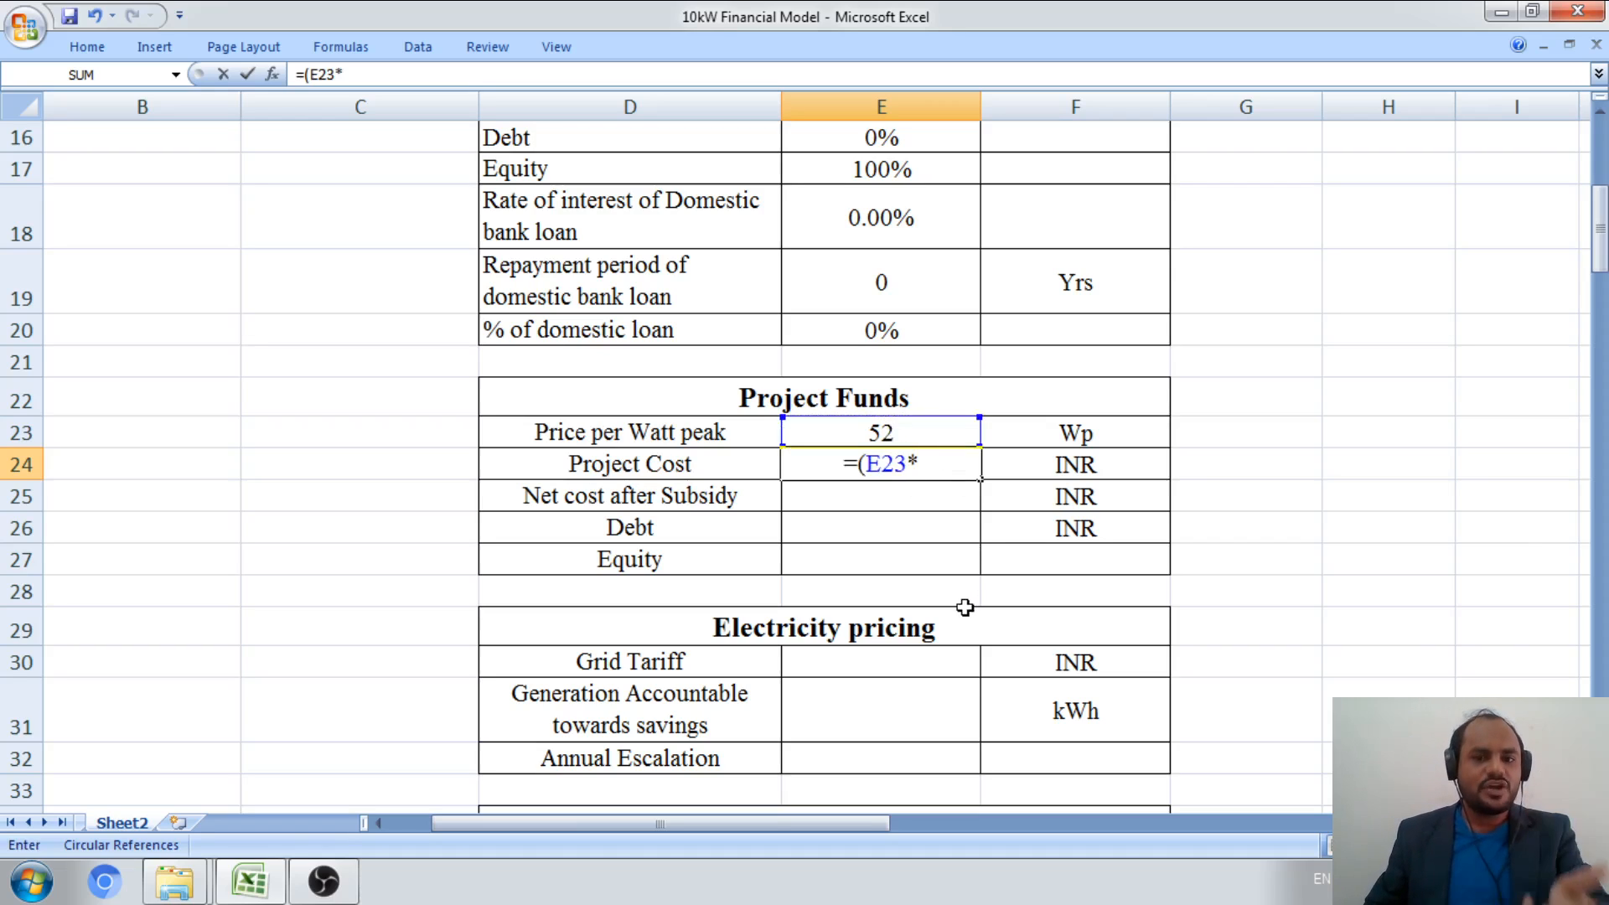
{"action": "scroll", "coordinate": [964, 608], "scroll_direction": "up", "scroll_amount": 4}
{"action": "scroll", "coordinate": [961, 608], "scroll_direction": "up", "scroll_amount": 1}
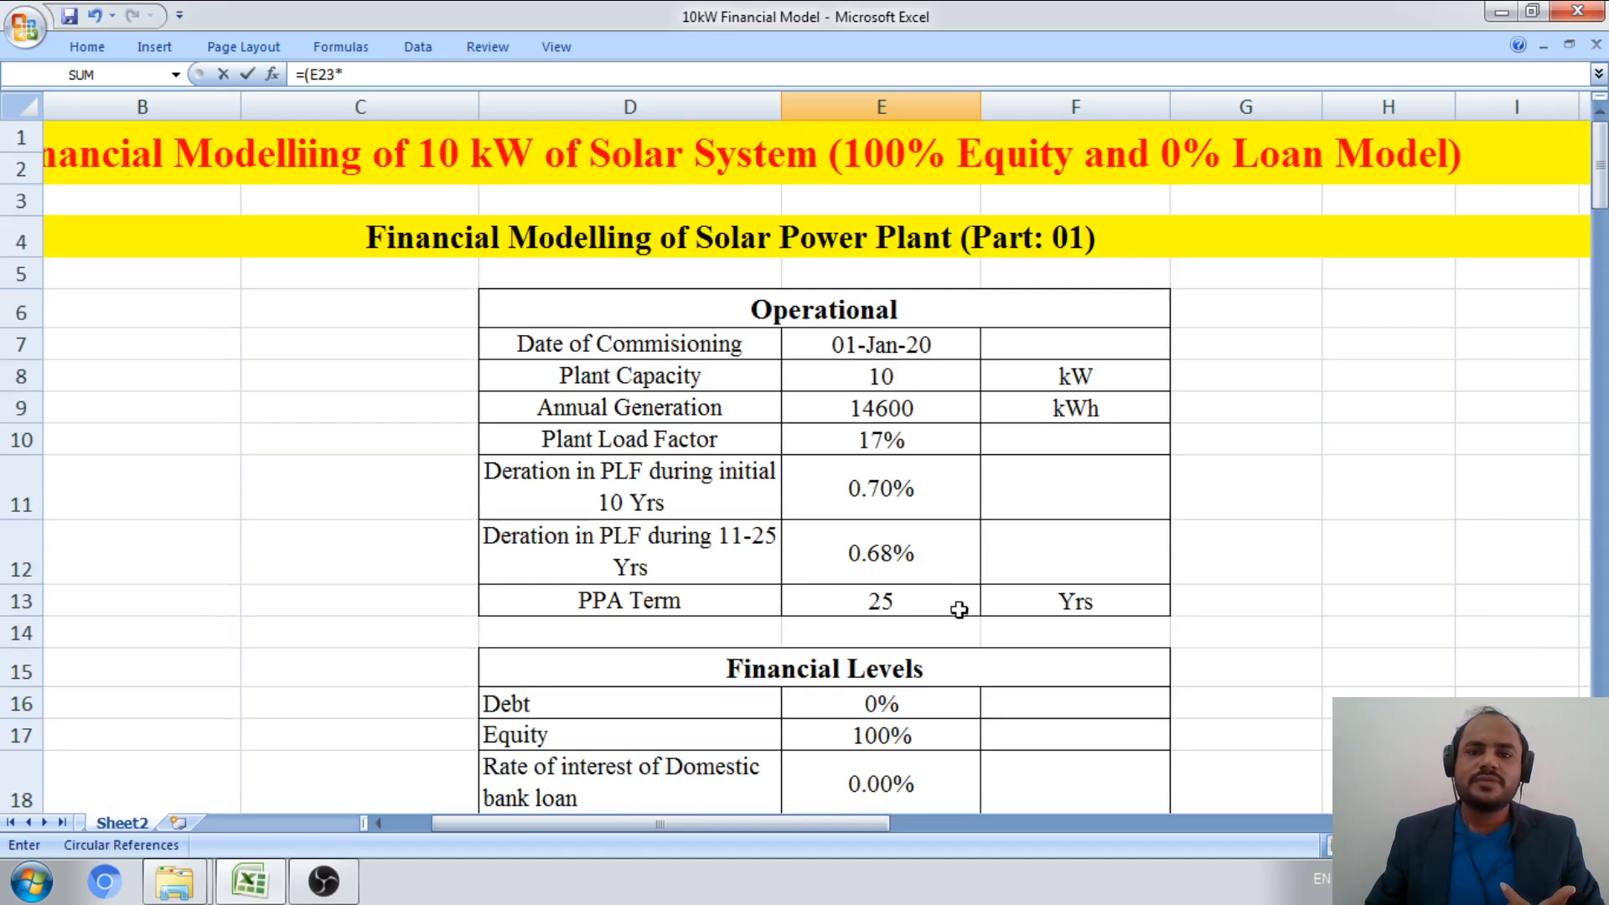
{"action": "left_click", "coordinate": [917, 373]}
{"action": "scroll", "coordinate": [912, 417], "scroll_direction": "down", "scroll_amount": 5}
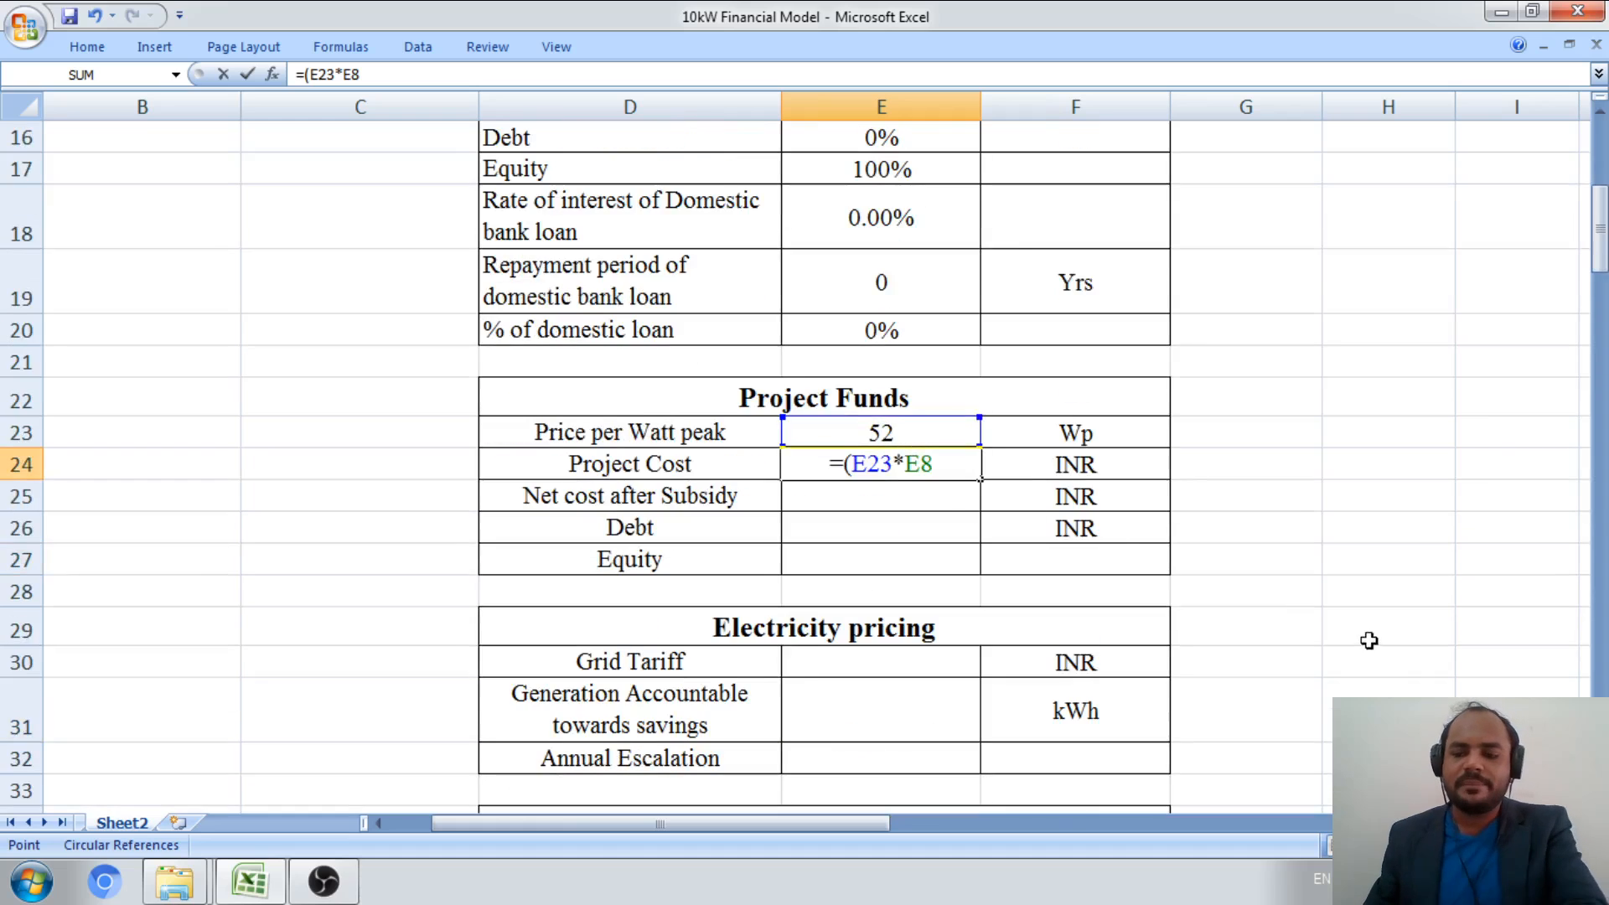
{"action": "type", "text": "*1000)"}
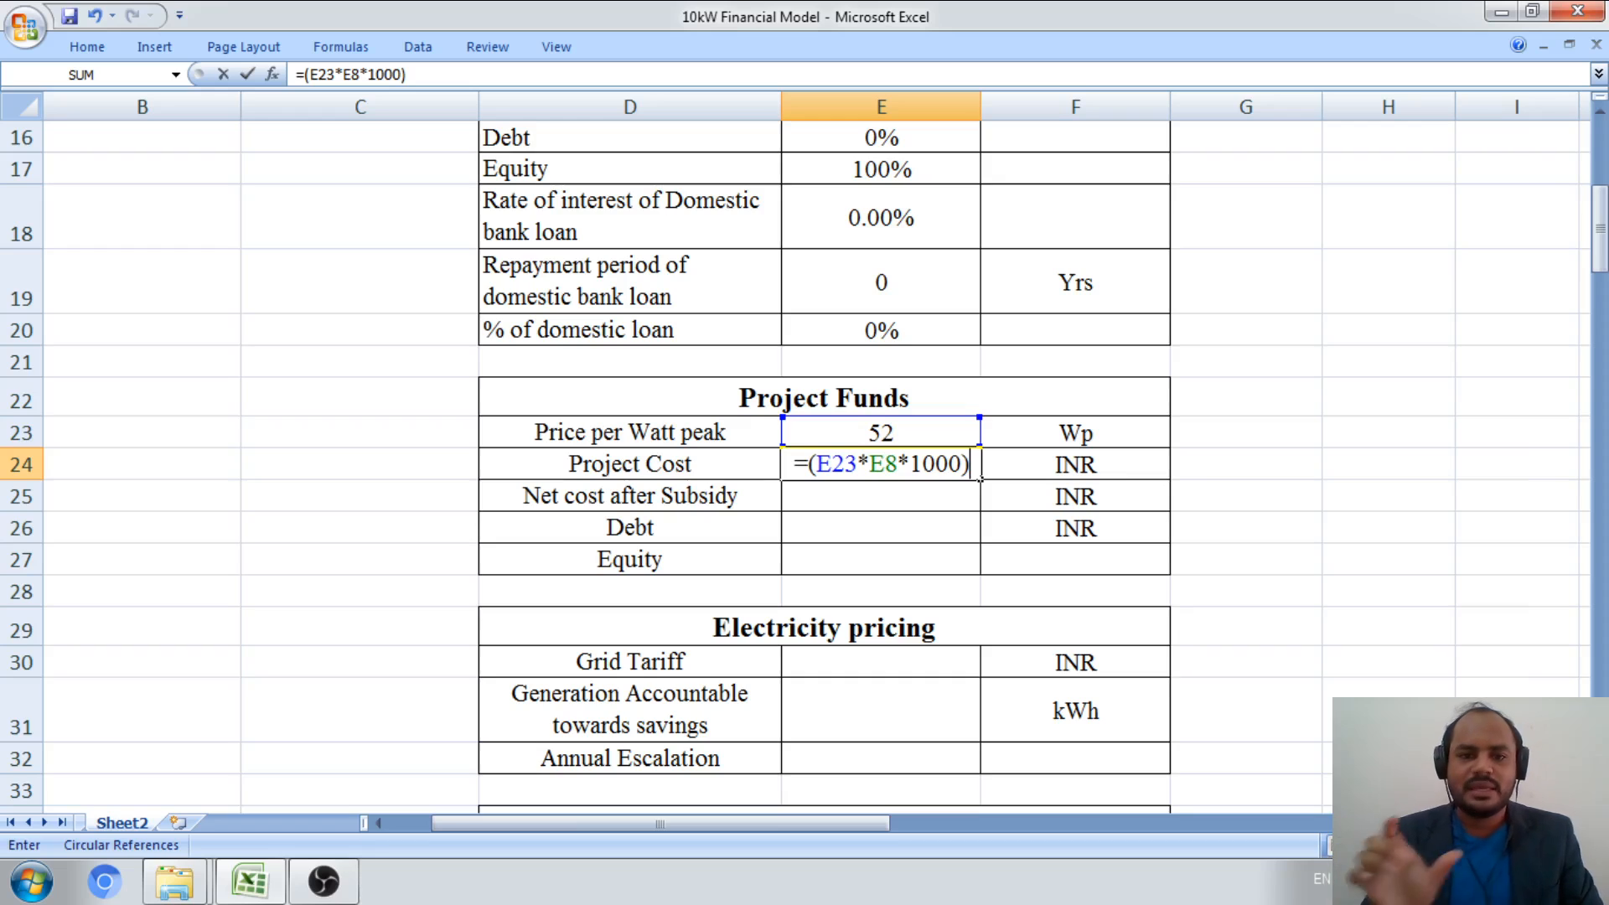
{"action": "key", "text": "Return"}
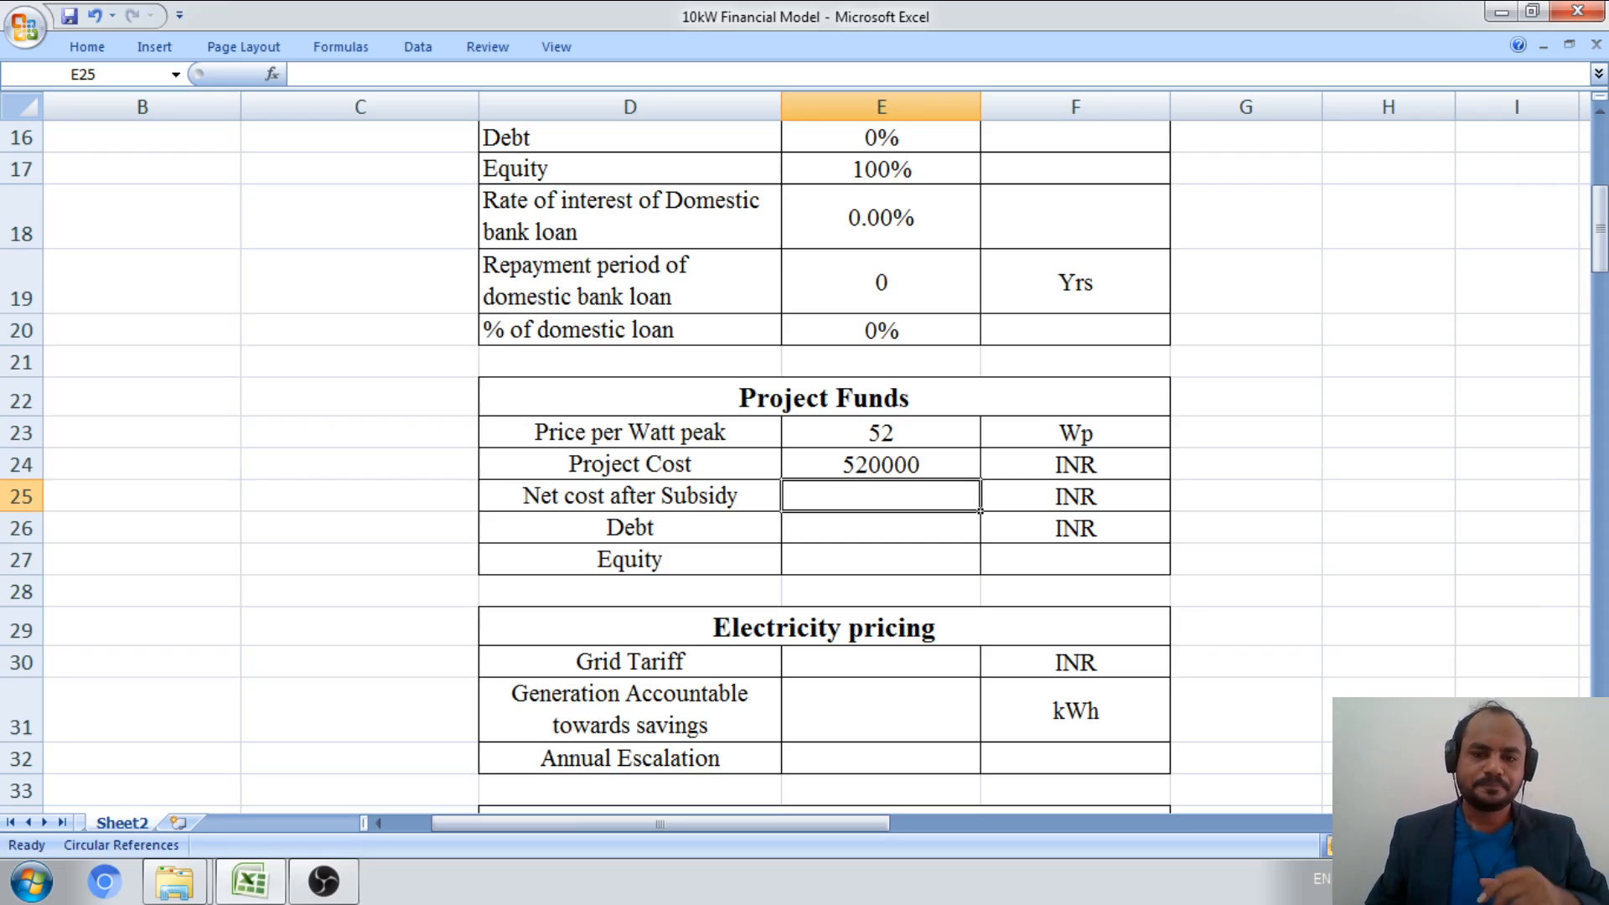
- Make the Net cost after Subsidy in E25 equal to the Project Cost with the formula =E24
{"action": "left_click", "coordinate": [896, 533]}
{"action": "left_click", "coordinate": [898, 489]}
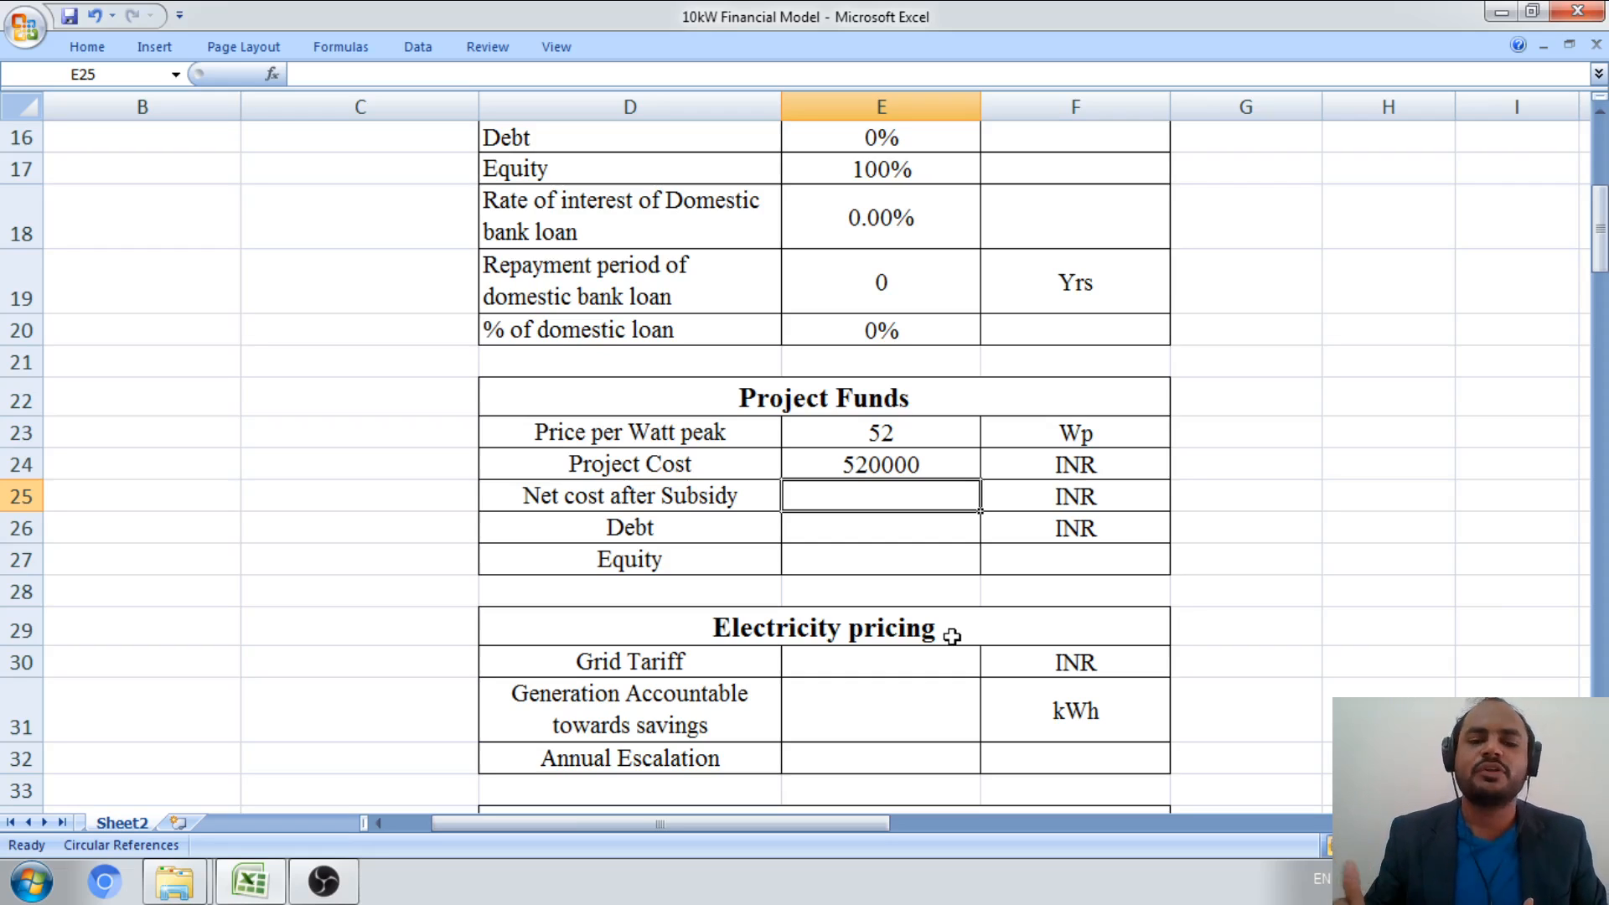
{"action": "left_click", "coordinate": [855, 553]}
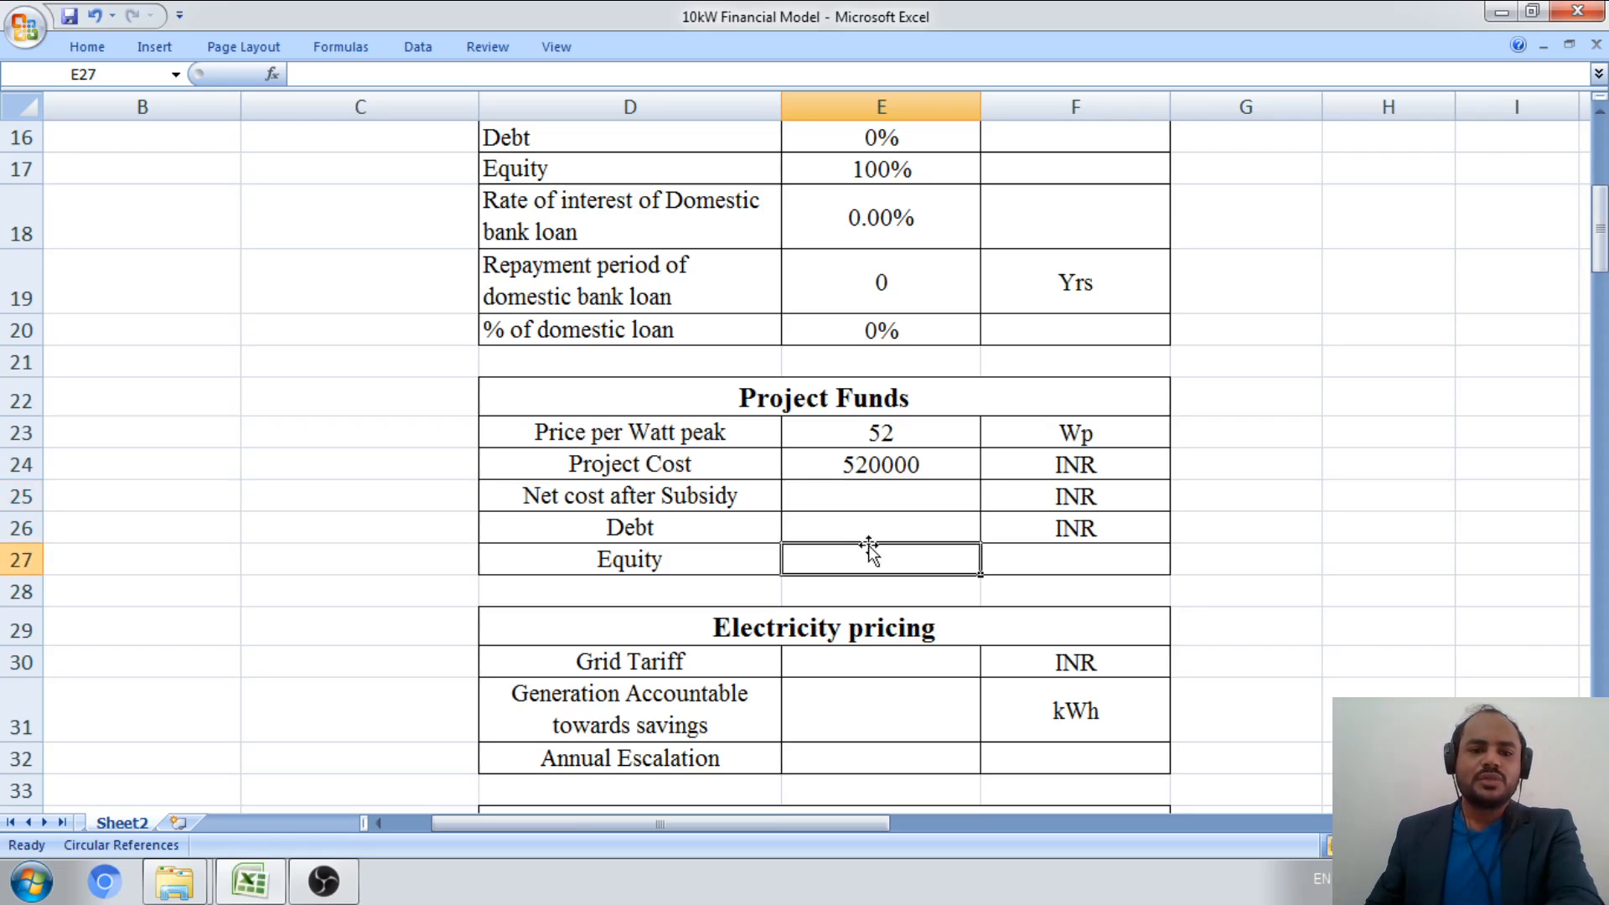
{"action": "left_click", "coordinate": [897, 497]}
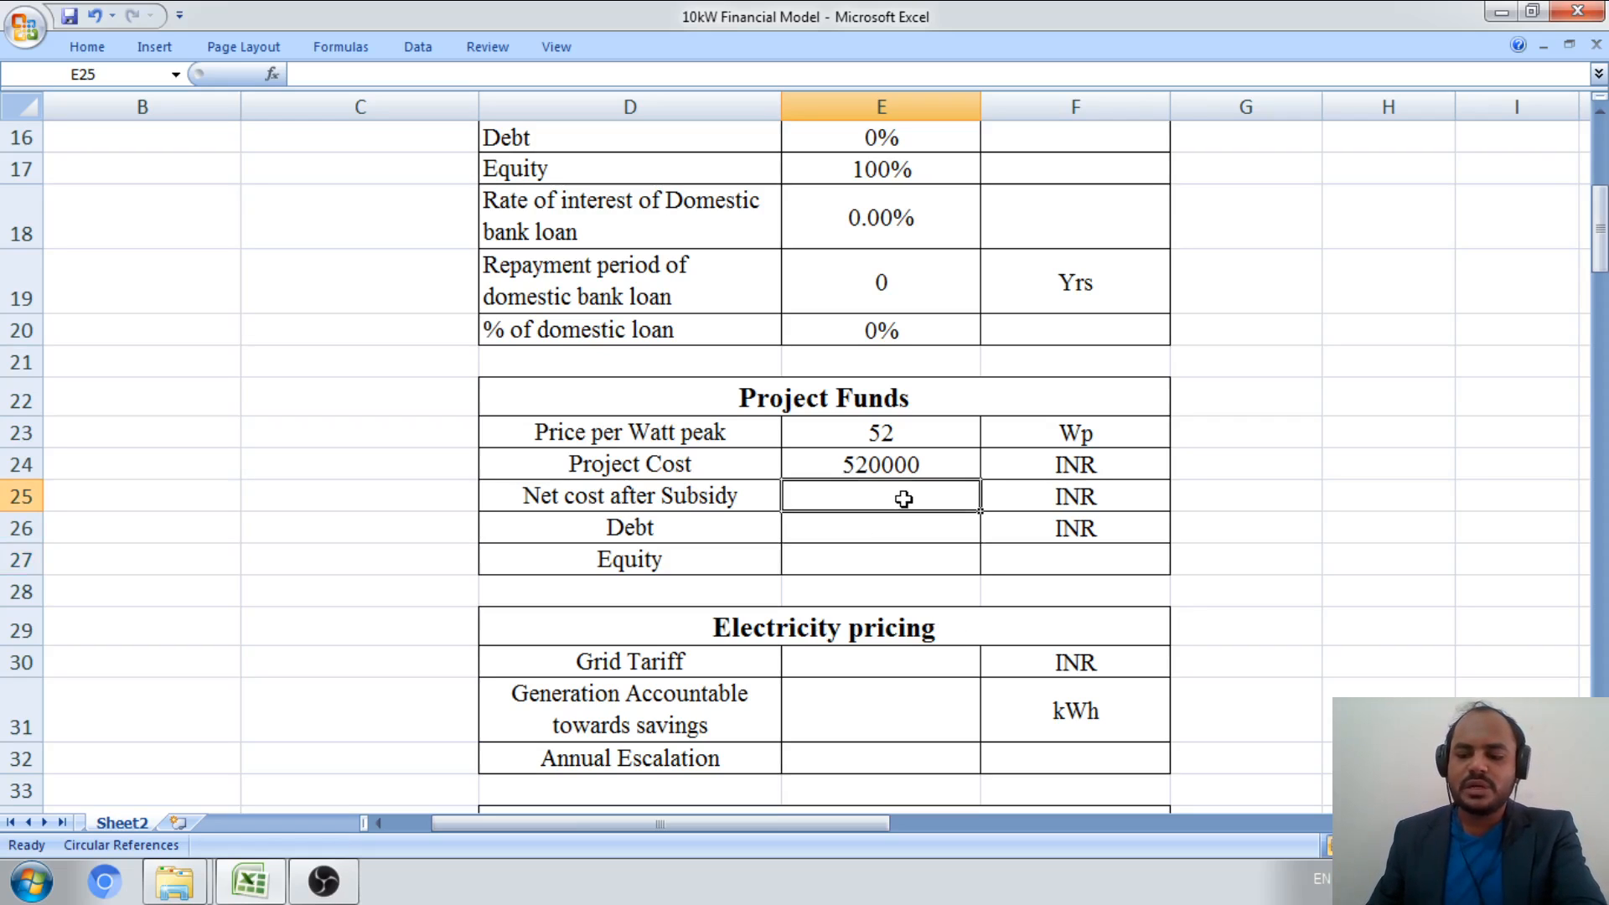
{"action": "type", "text": "="}
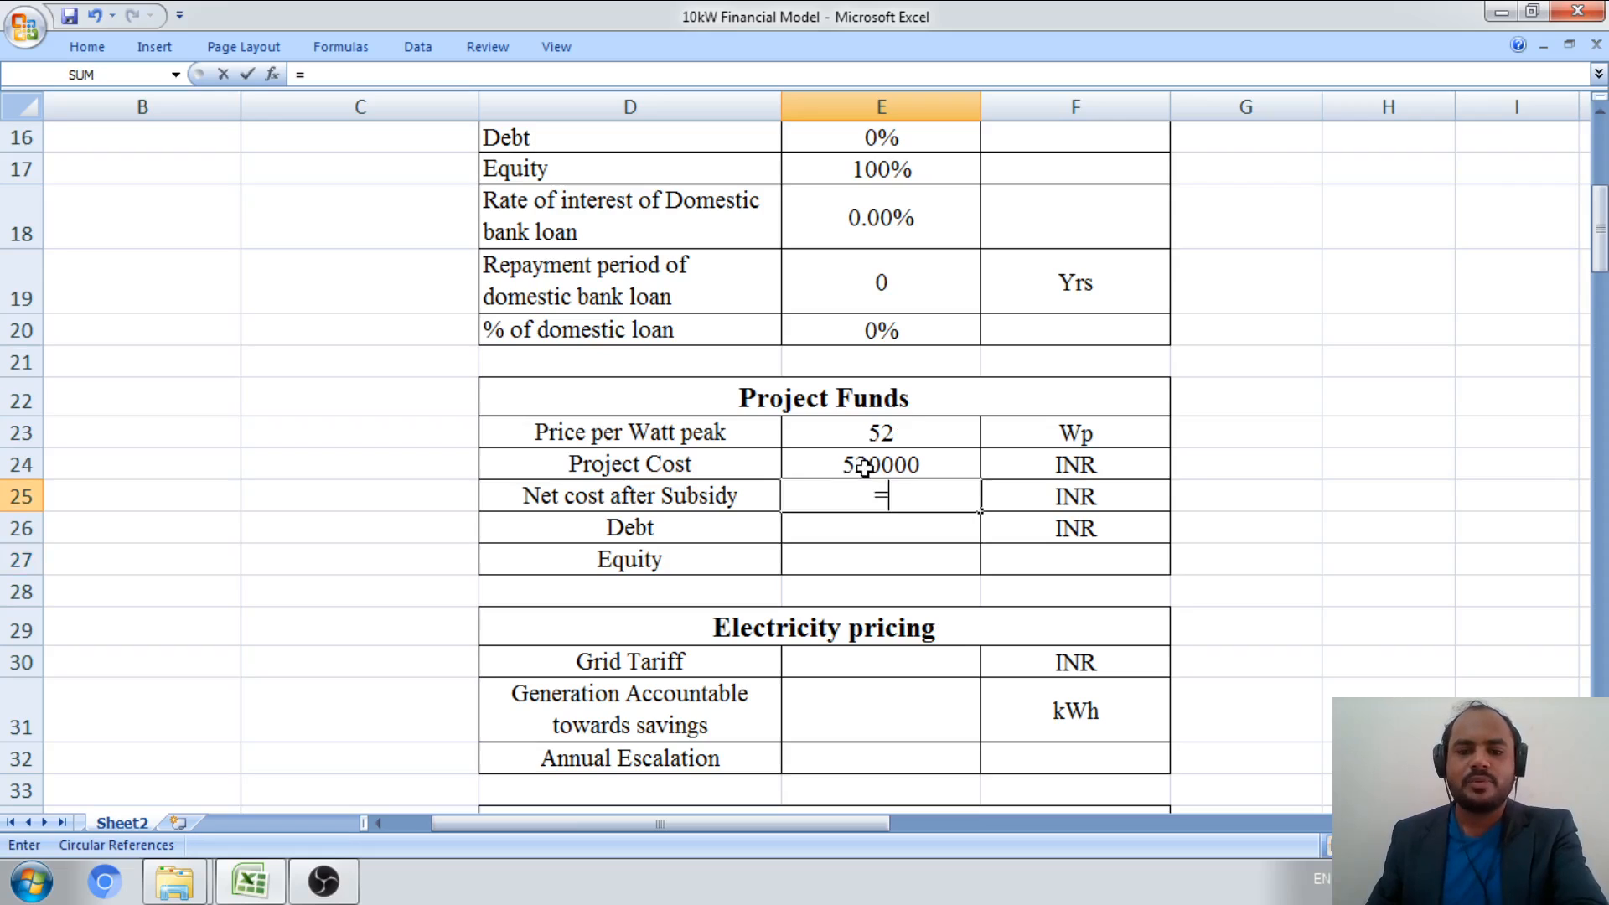
{"action": "left_click", "coordinate": [911, 465]}
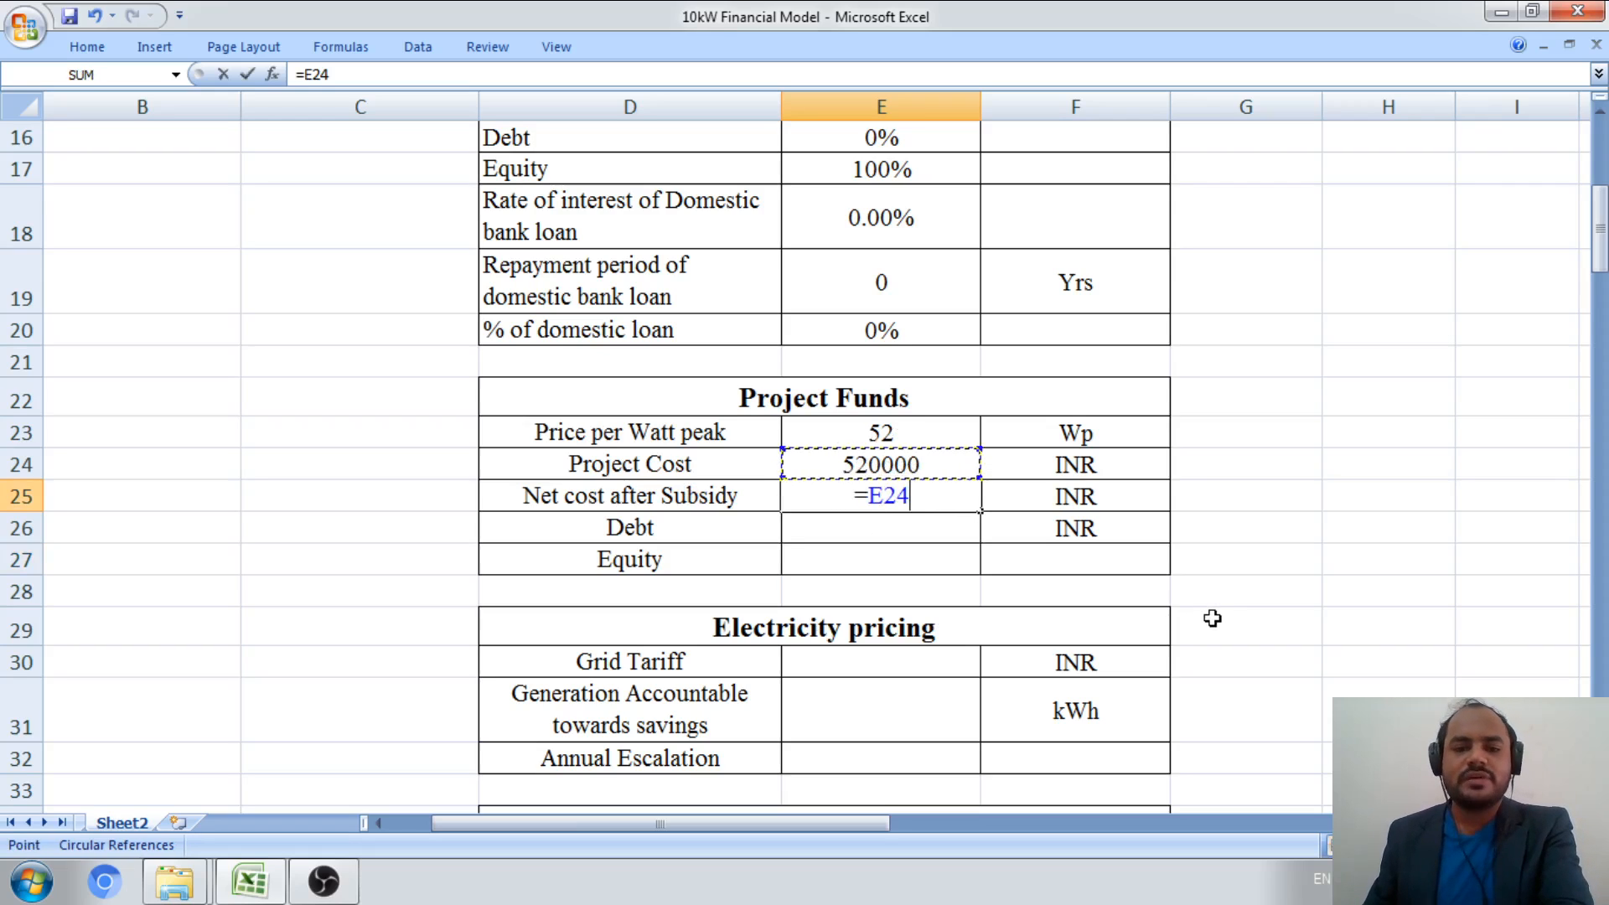
{"action": "key", "text": "Return"}
- Under Project Funds, set Debt to 0 and link Equity in E27 to the Project Cost with =E24
{"action": "left_click", "coordinate": [877, 563]}
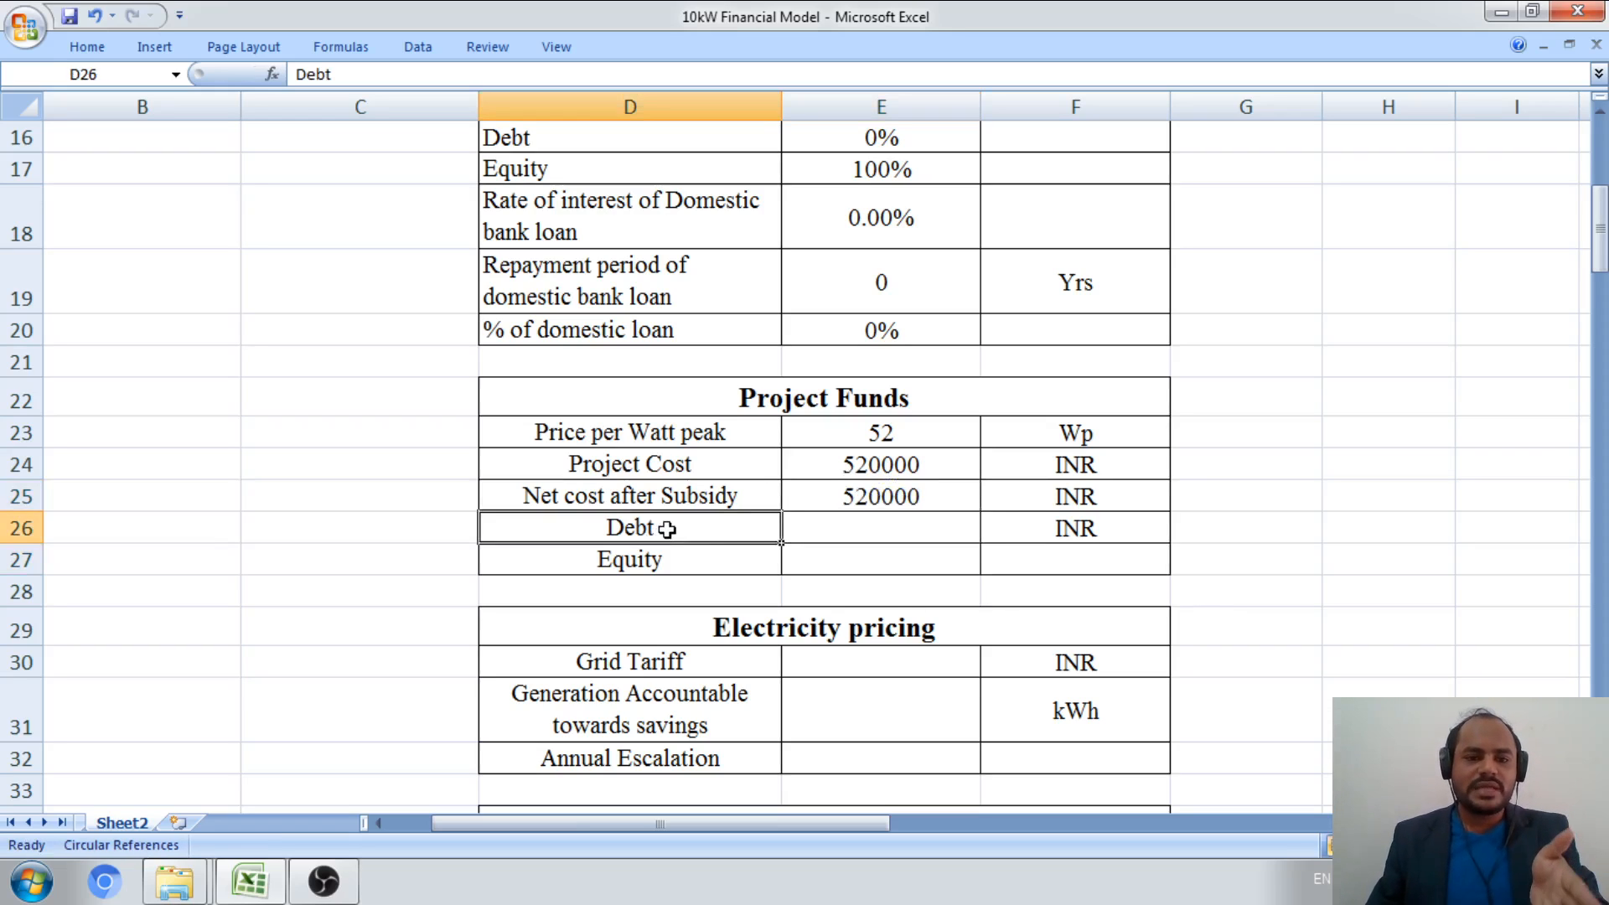
{"action": "left_click", "coordinate": [878, 528]}
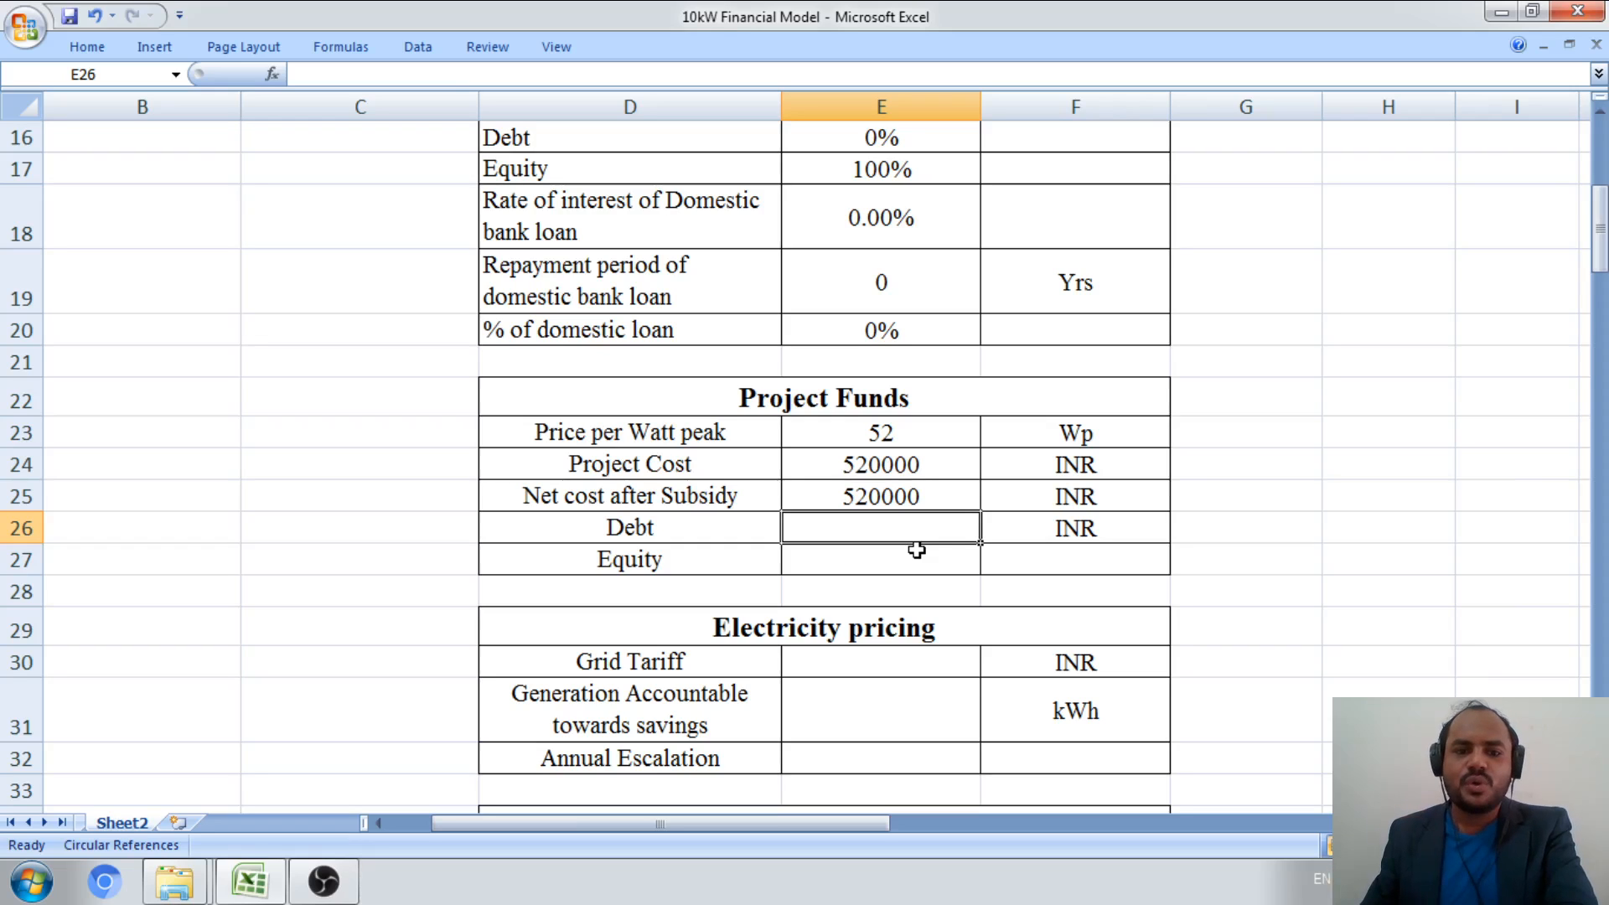
{"action": "type", "text": "0"}
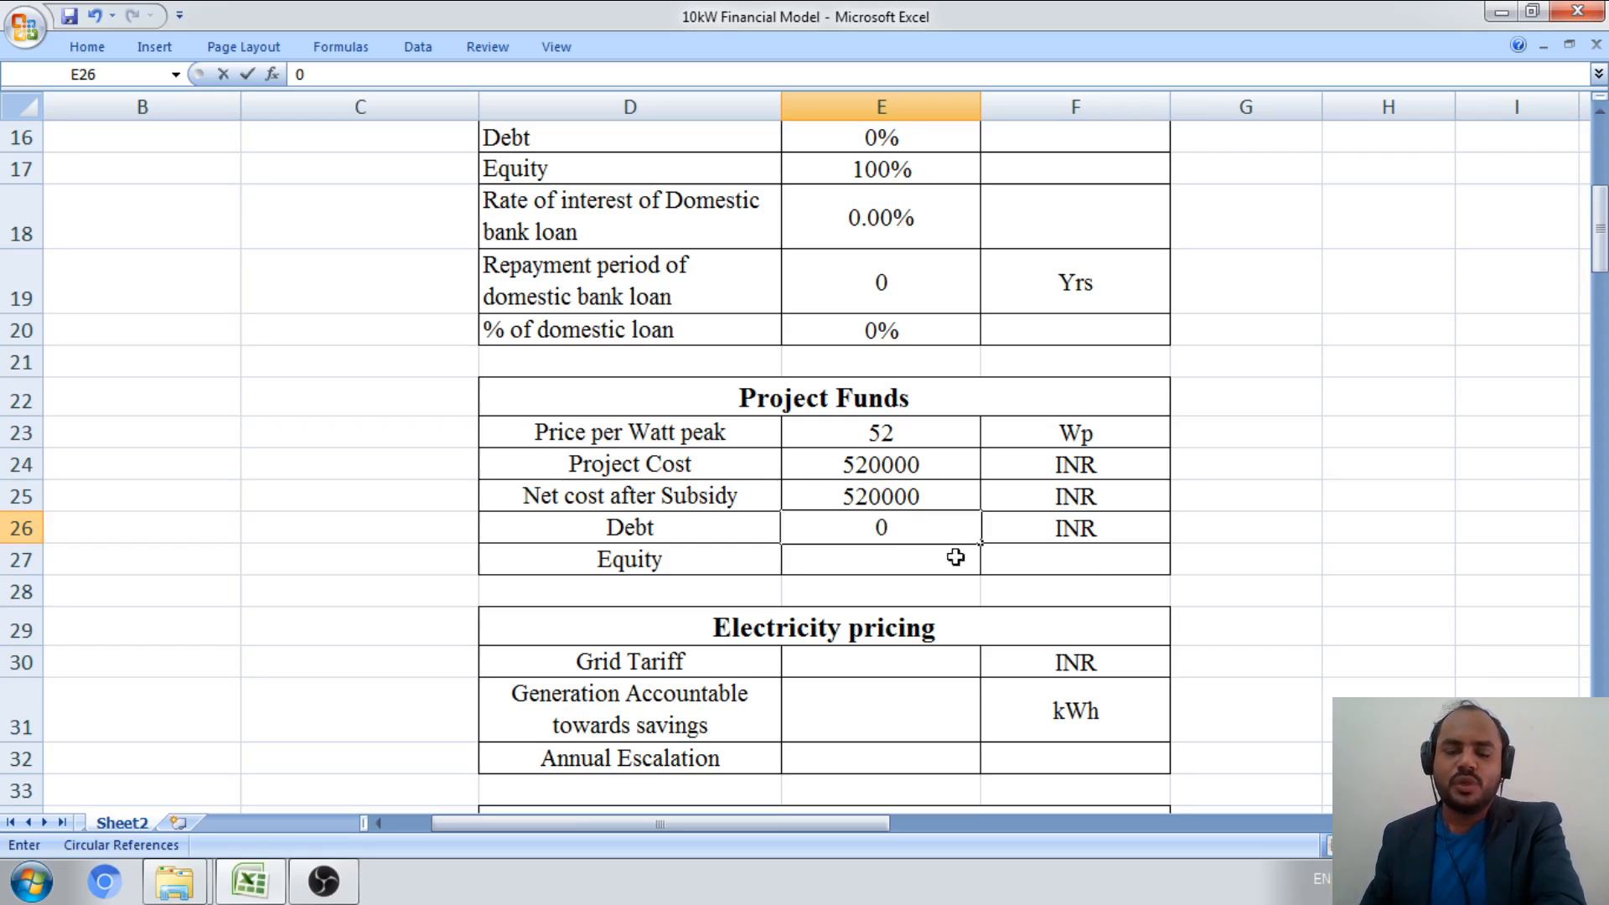
{"action": "key", "text": "Return"}
{"action": "type", "text": "="}
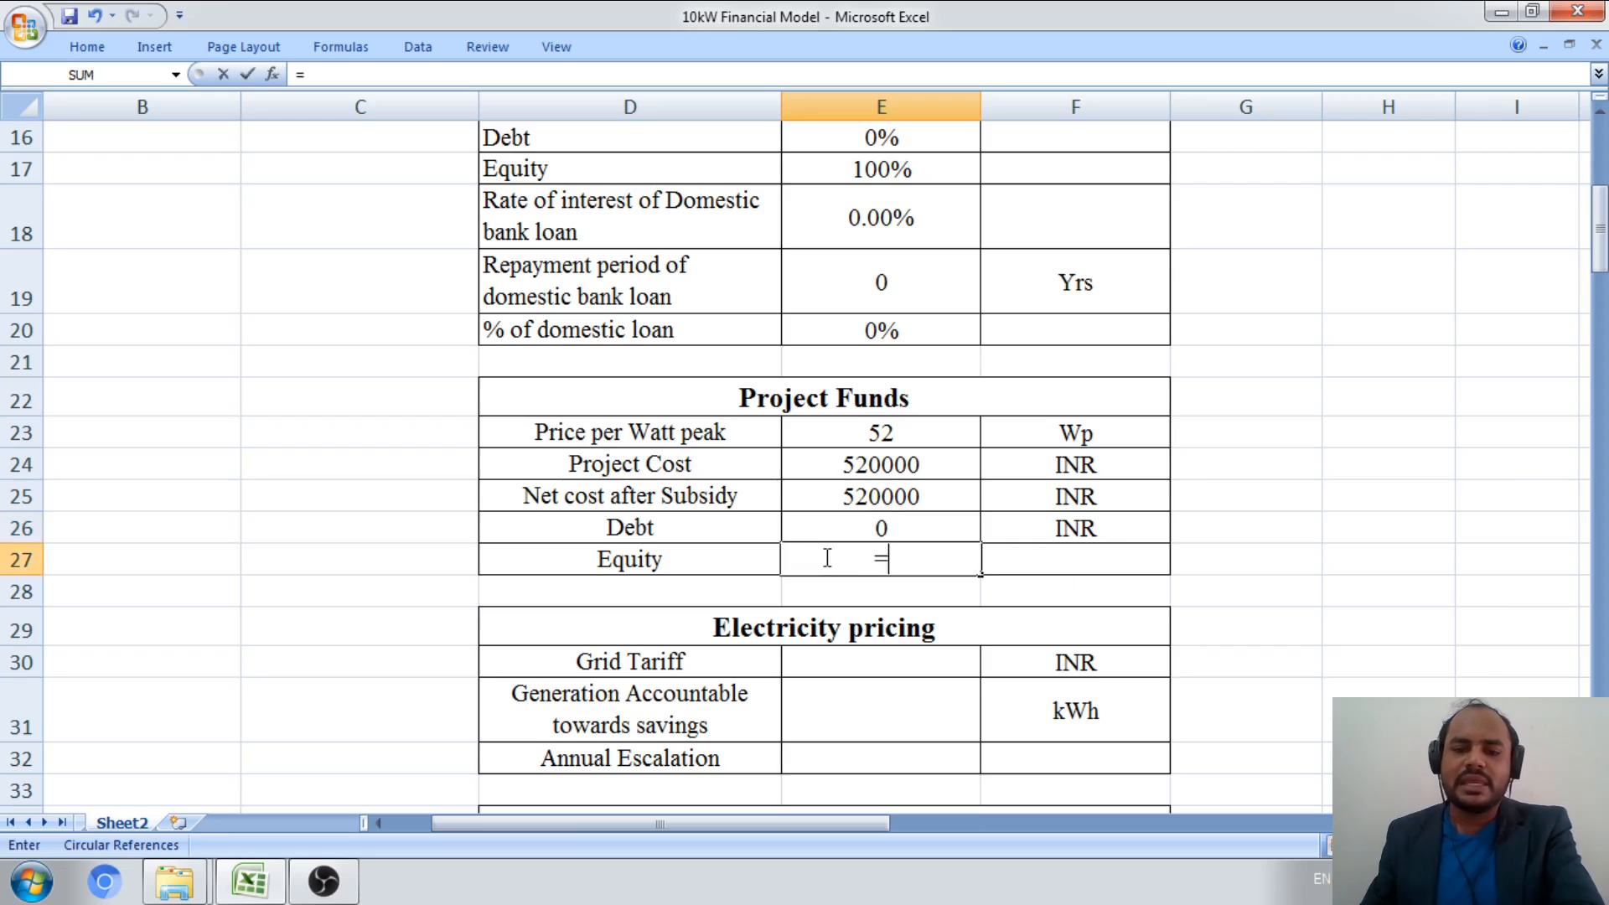
{"action": "left_click", "coordinate": [880, 463]}
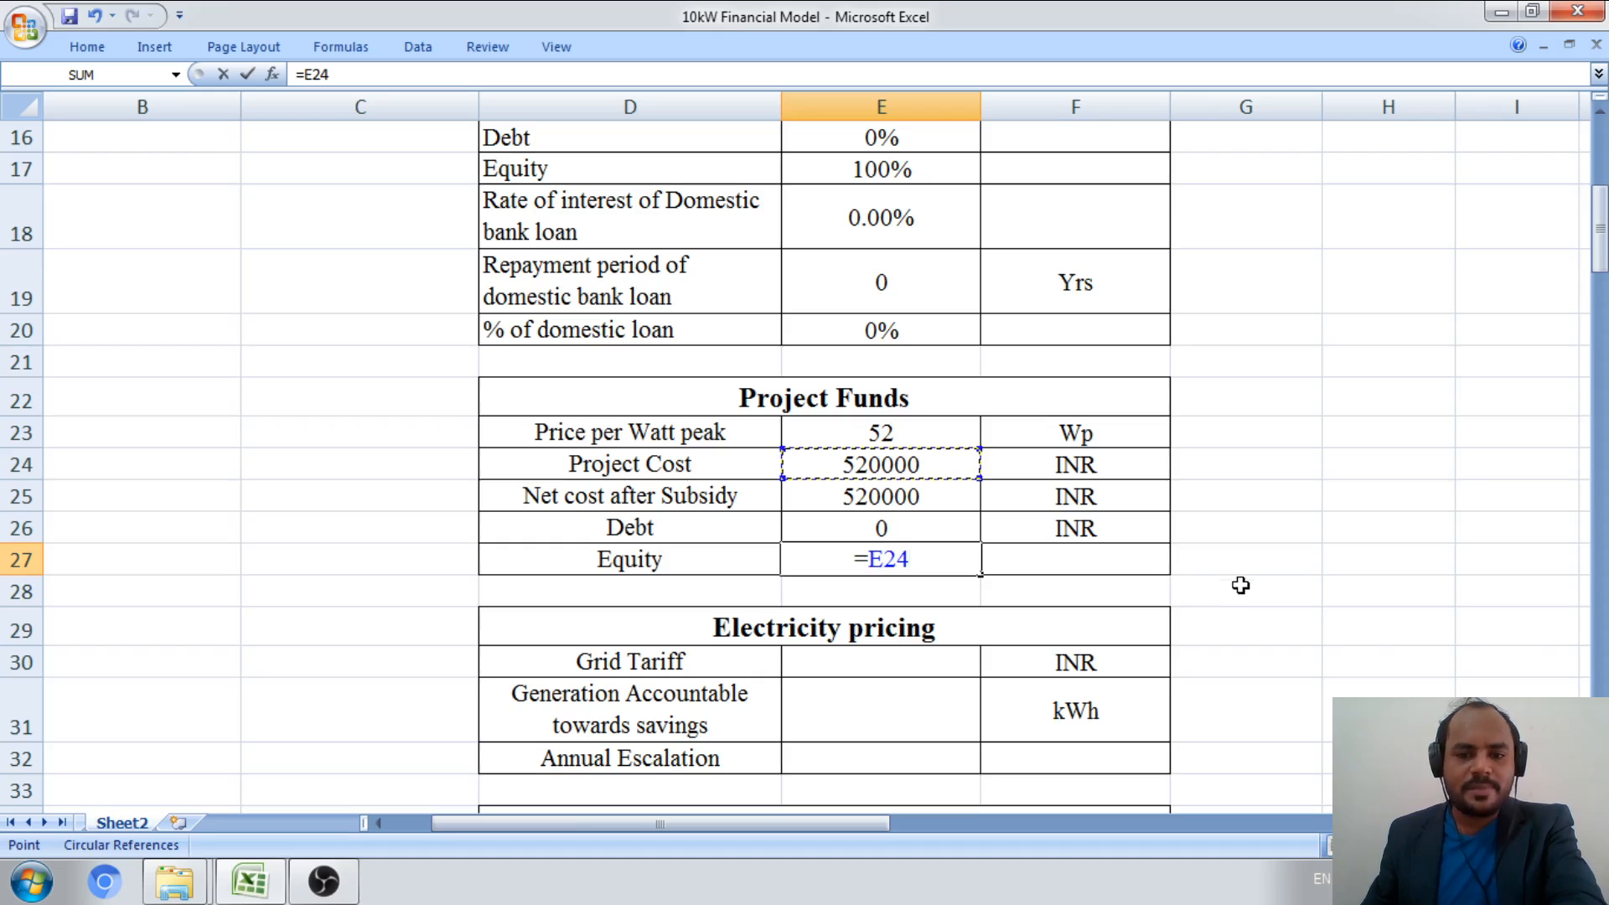
{"action": "key", "text": "Return"}
{"action": "left_click", "coordinate": [1291, 595]}
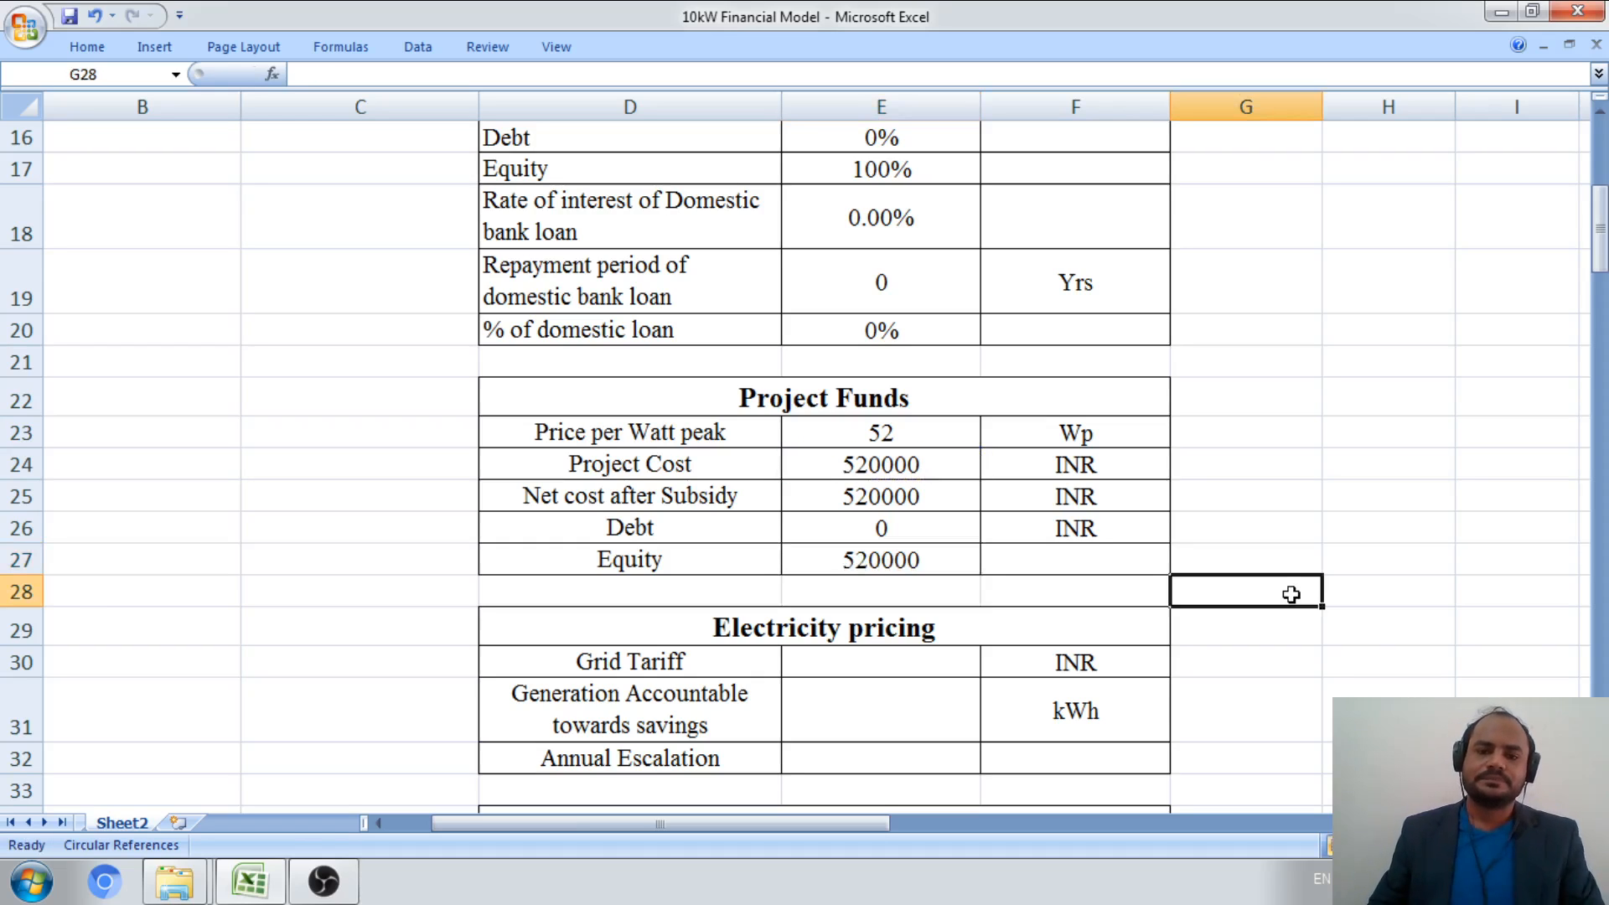
{"action": "left_click", "coordinate": [1472, 587]}
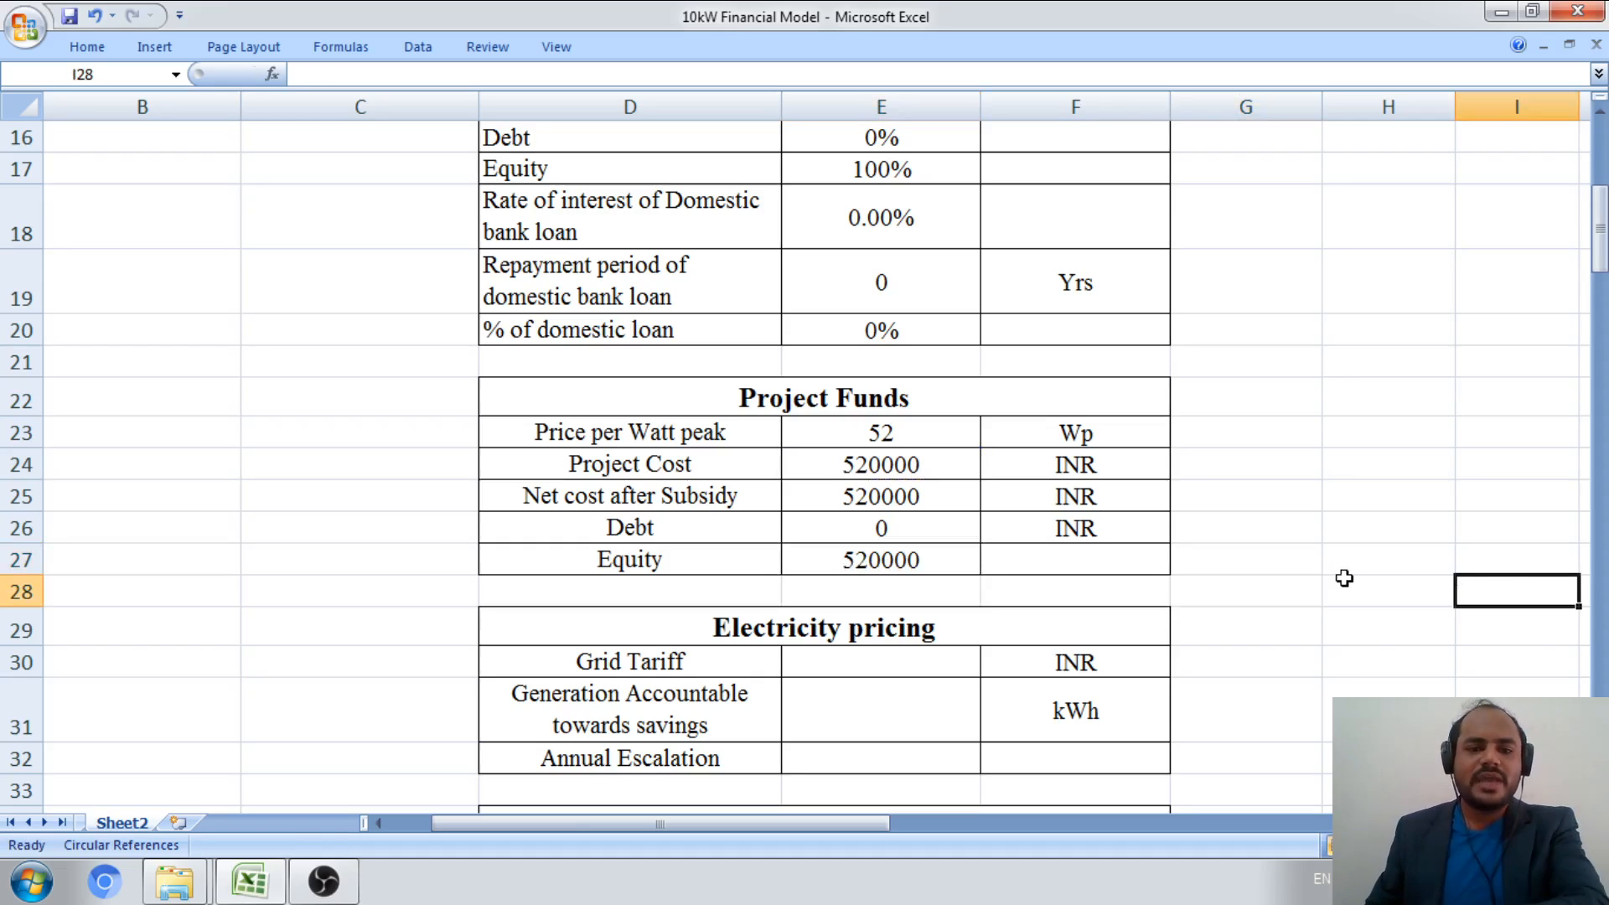
- Set the Grid Tariff under Electricity pricing to 9.75
{"action": "scroll", "coordinate": [1321, 617], "scroll_direction": "down", "scroll_amount": 2}
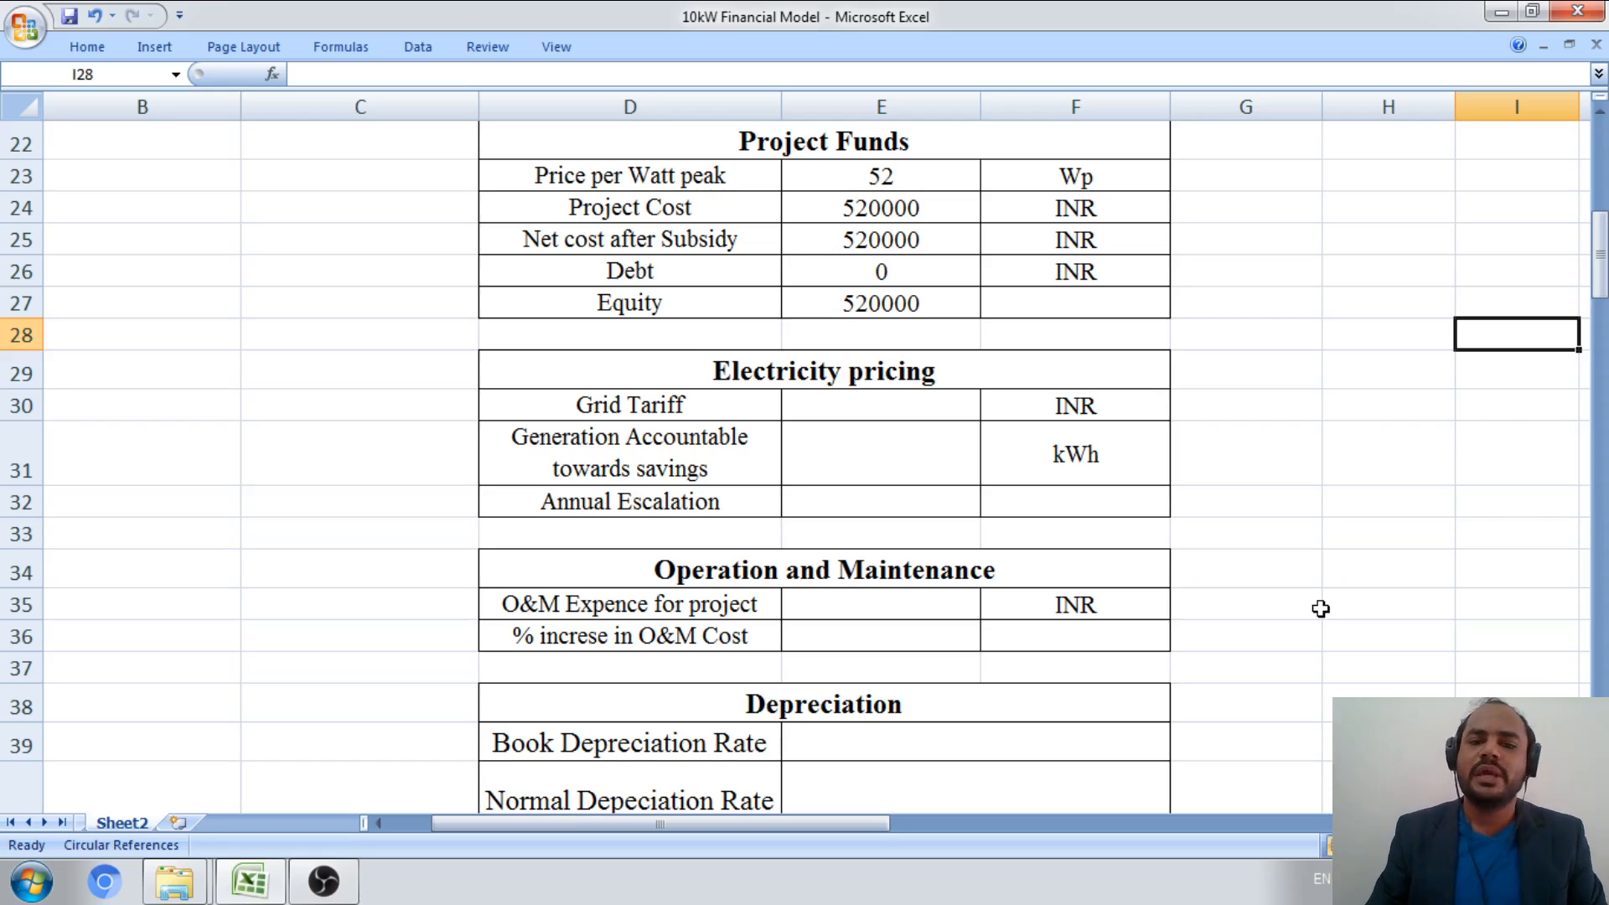
{"action": "left_click", "coordinate": [916, 407]}
{"action": "type", "text": "9.75"}
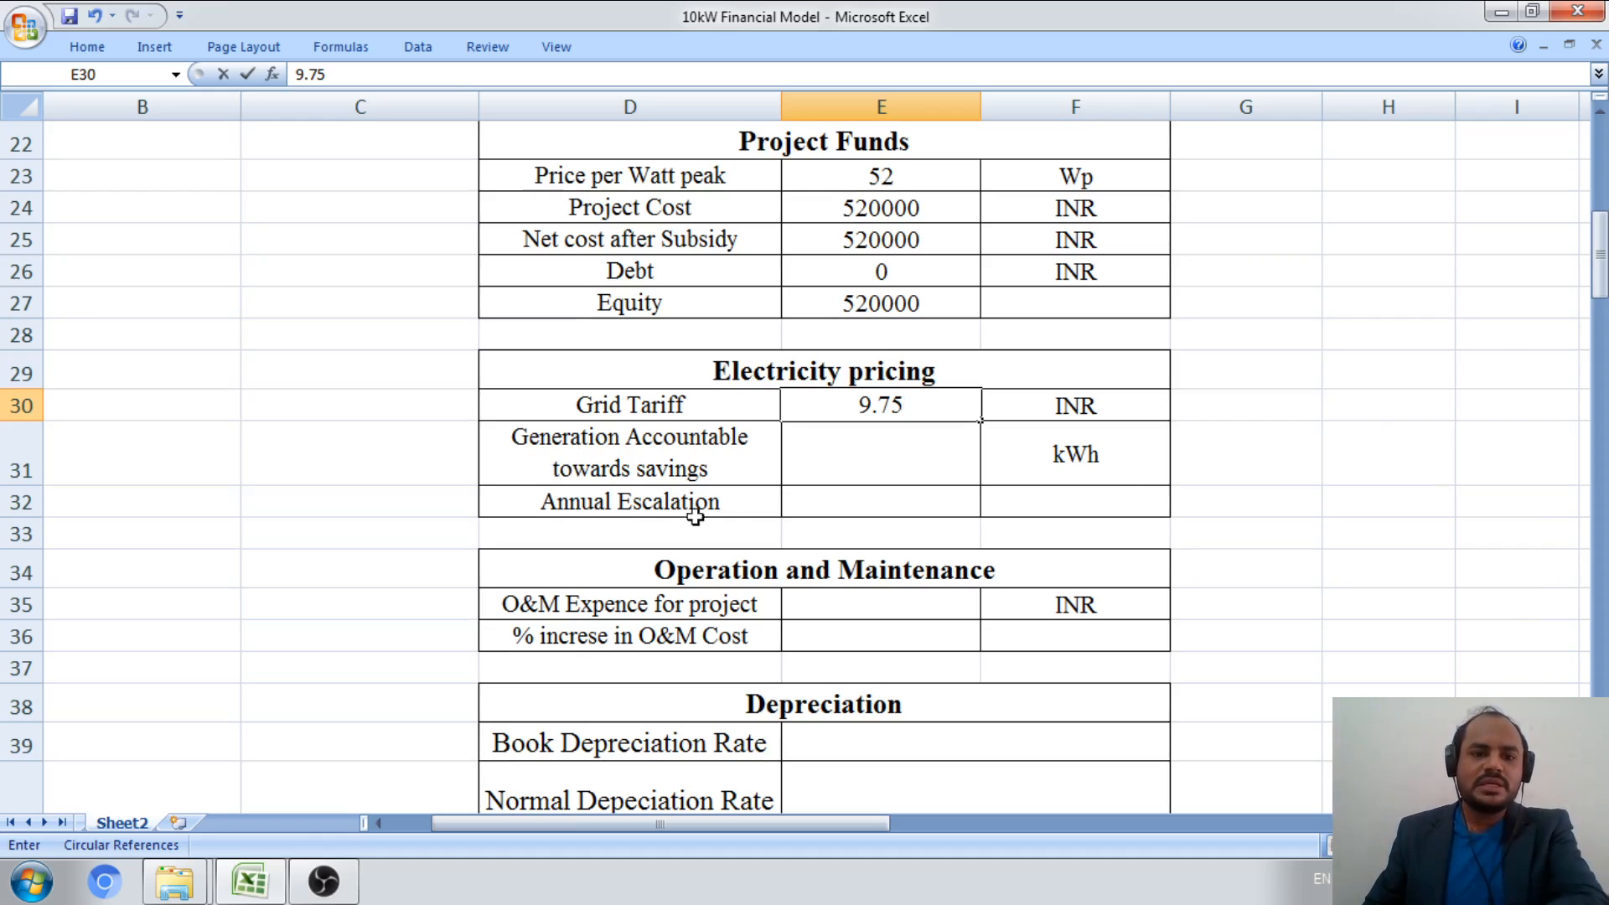
- Link Generation Accountable towards savings in E31 to the Annual Generation with the formula =E9
{"action": "left_click", "coordinate": [878, 455]}
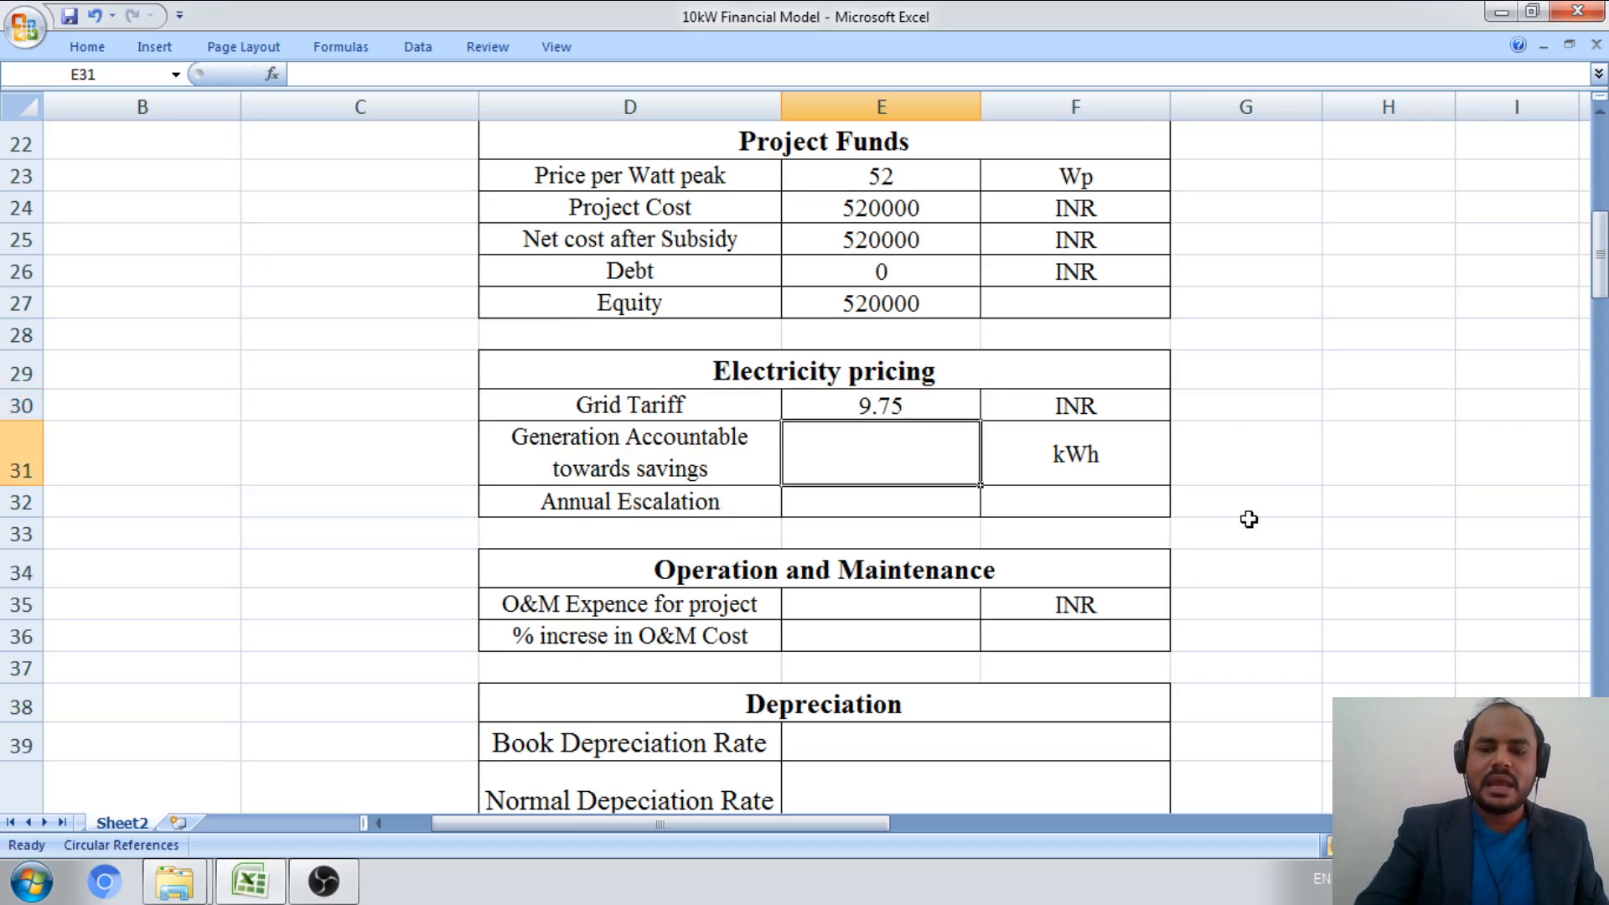
{"action": "type", "text": "="}
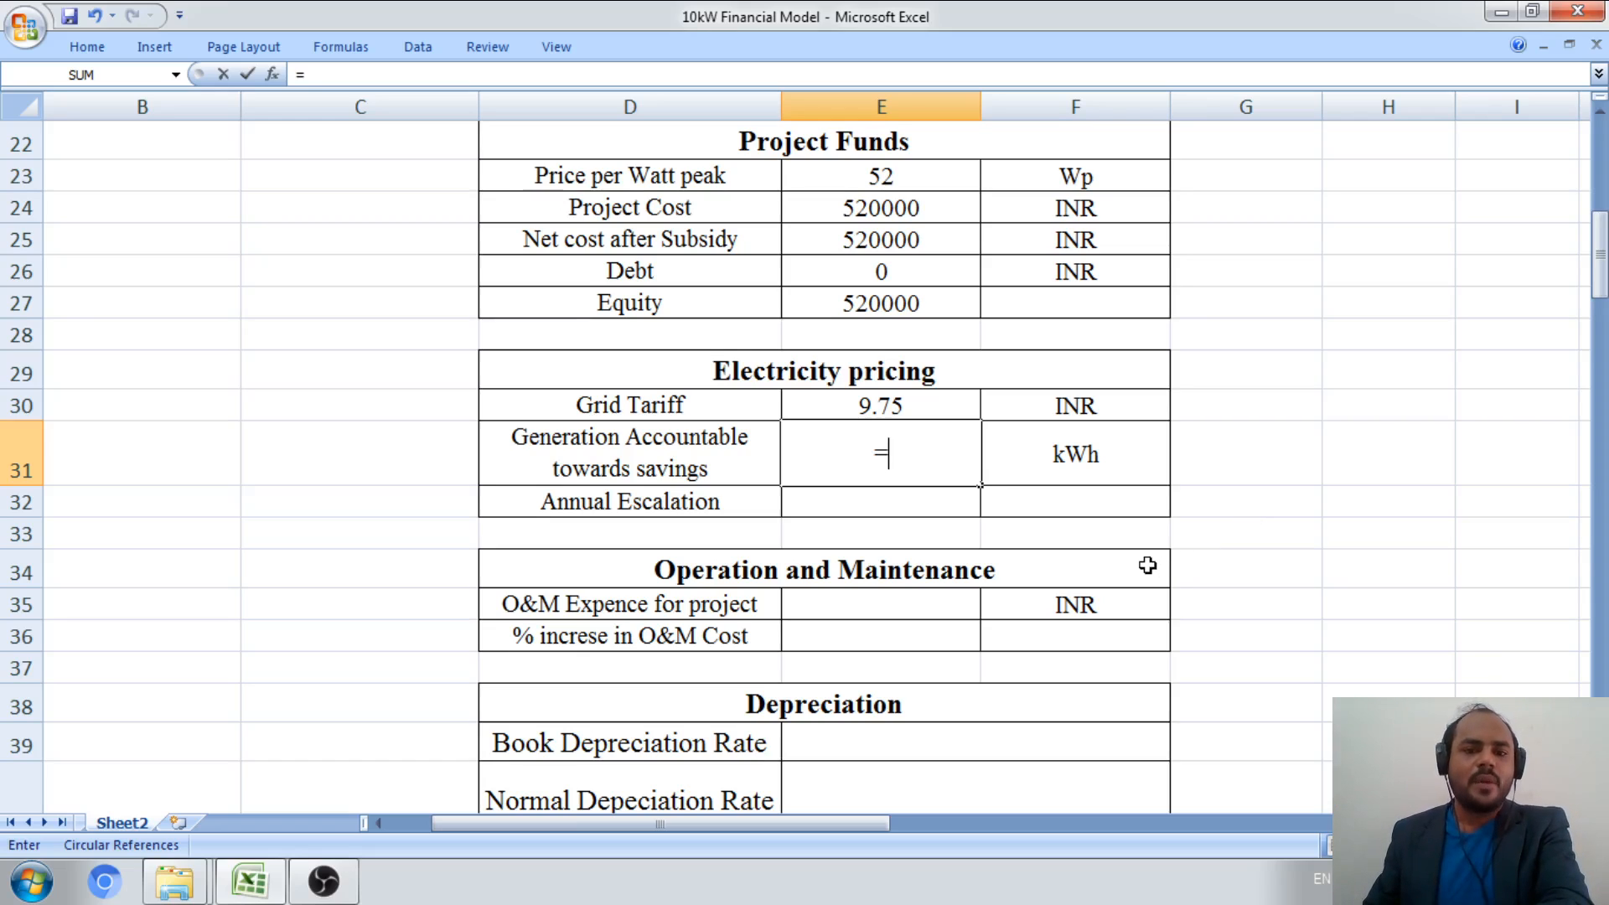
{"action": "scroll", "coordinate": [927, 489], "scroll_direction": "up", "scroll_amount": 7}
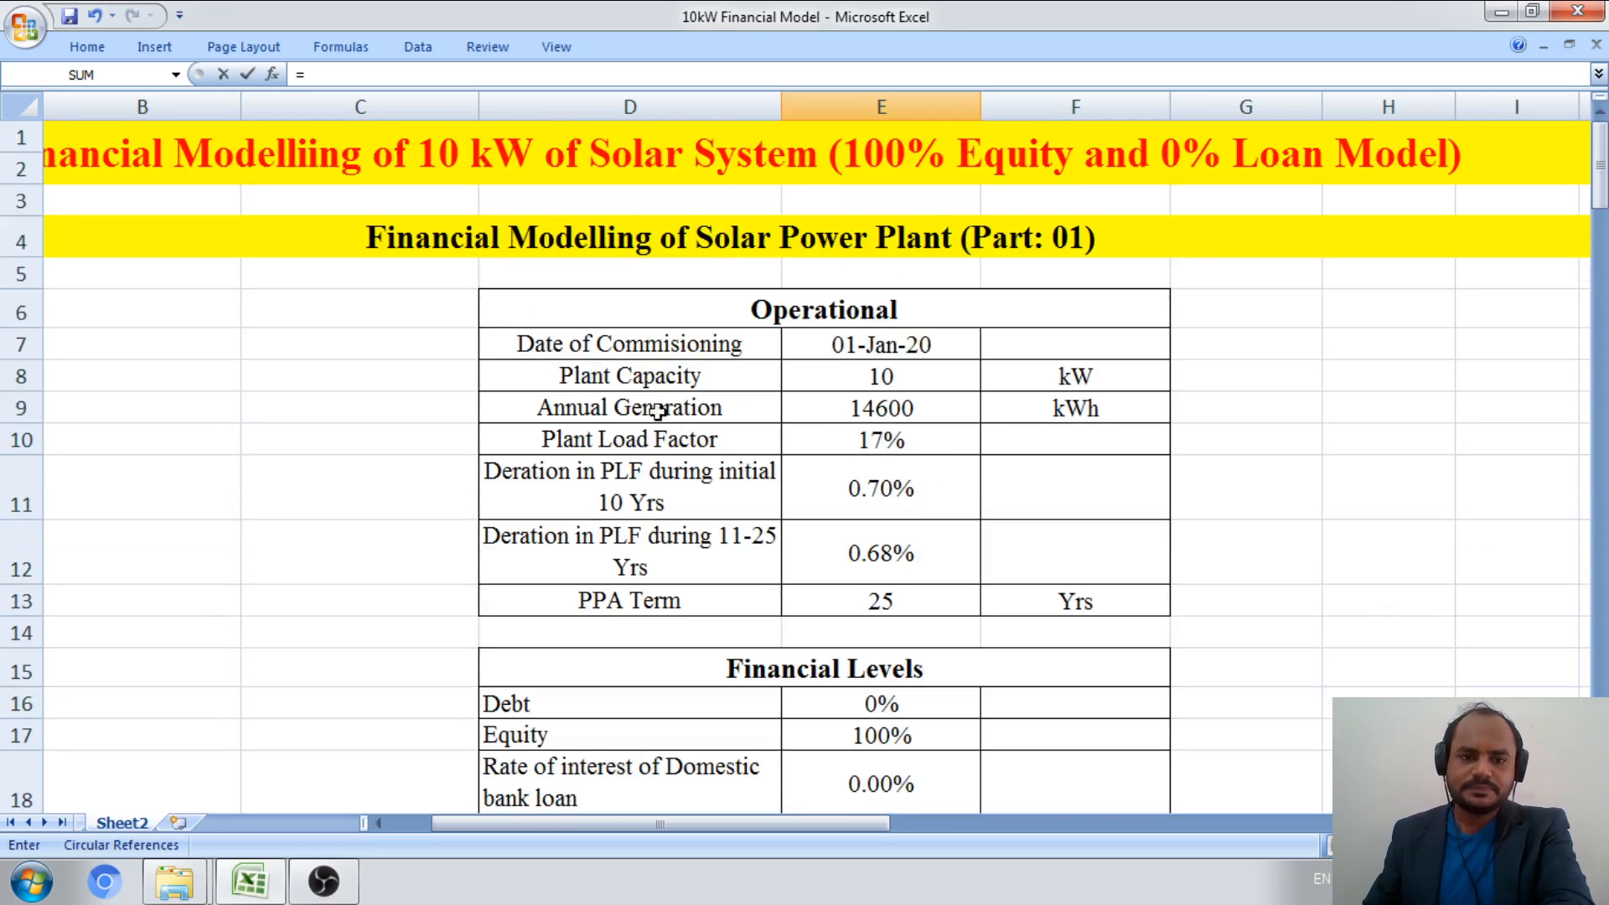
{"action": "left_click", "coordinate": [927, 410]}
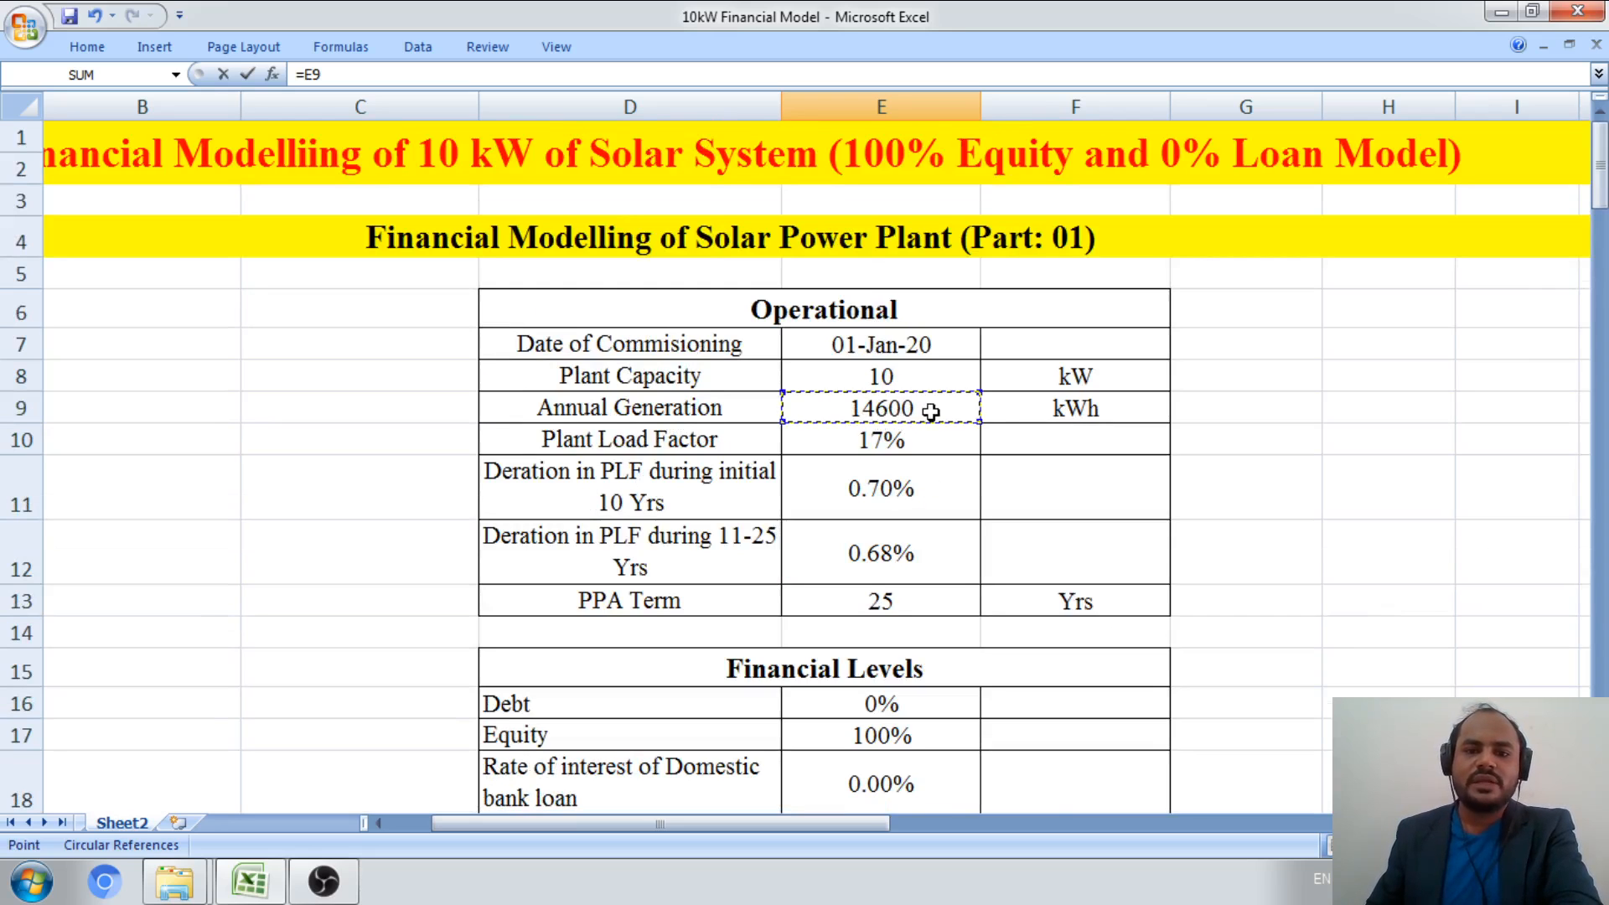
{"action": "scroll", "coordinate": [938, 449], "scroll_direction": "down", "scroll_amount": 8}
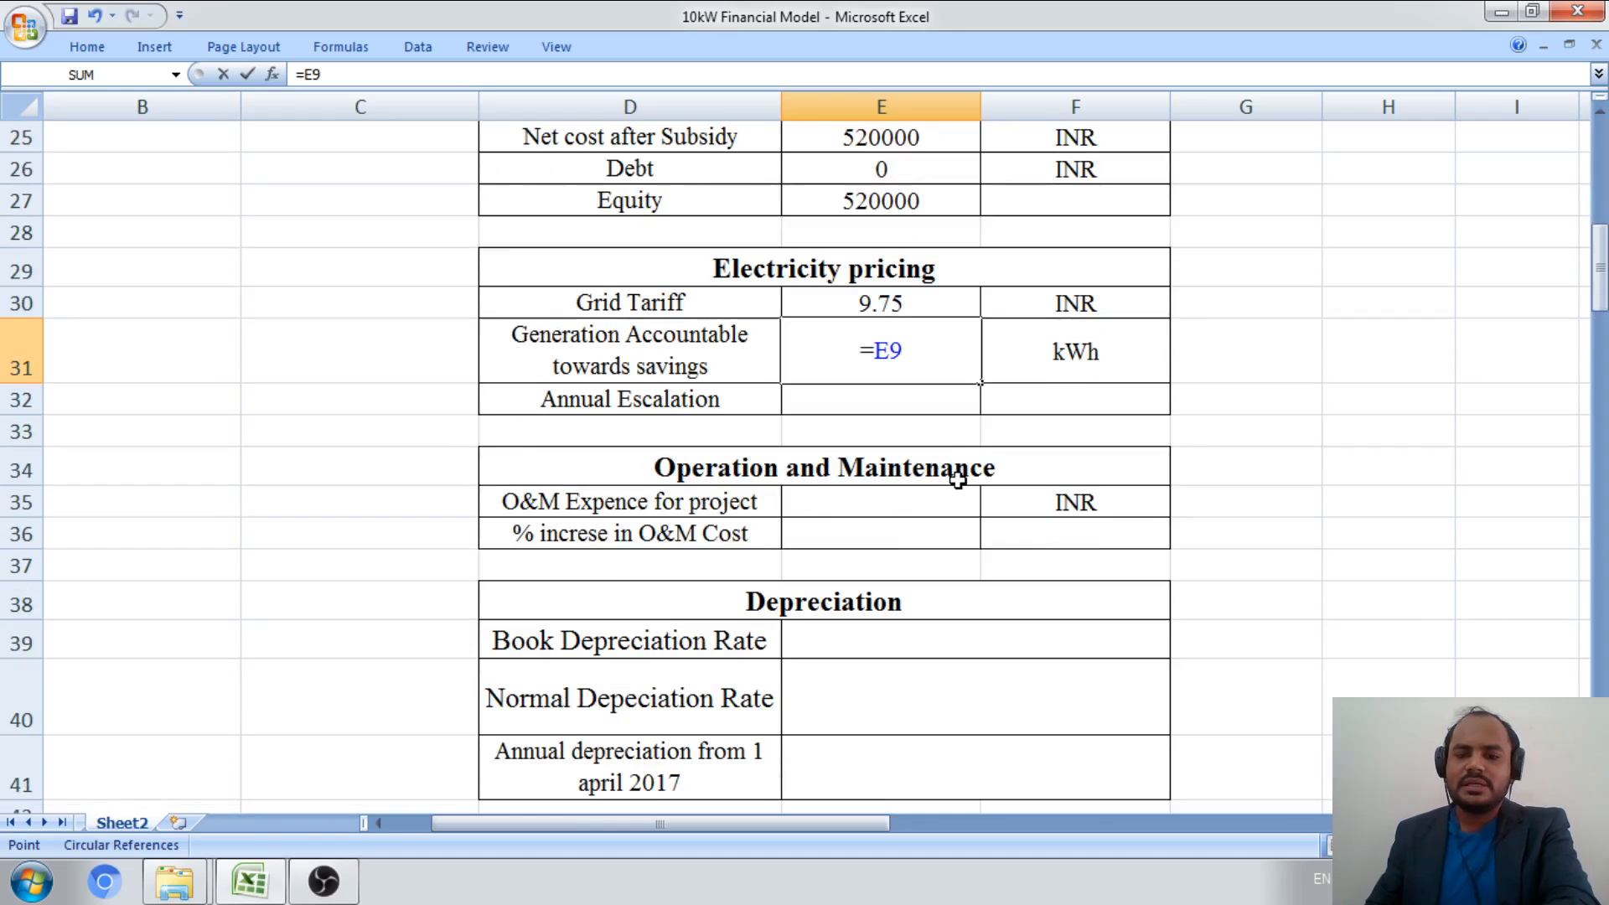
{"action": "key", "text": "Return"}
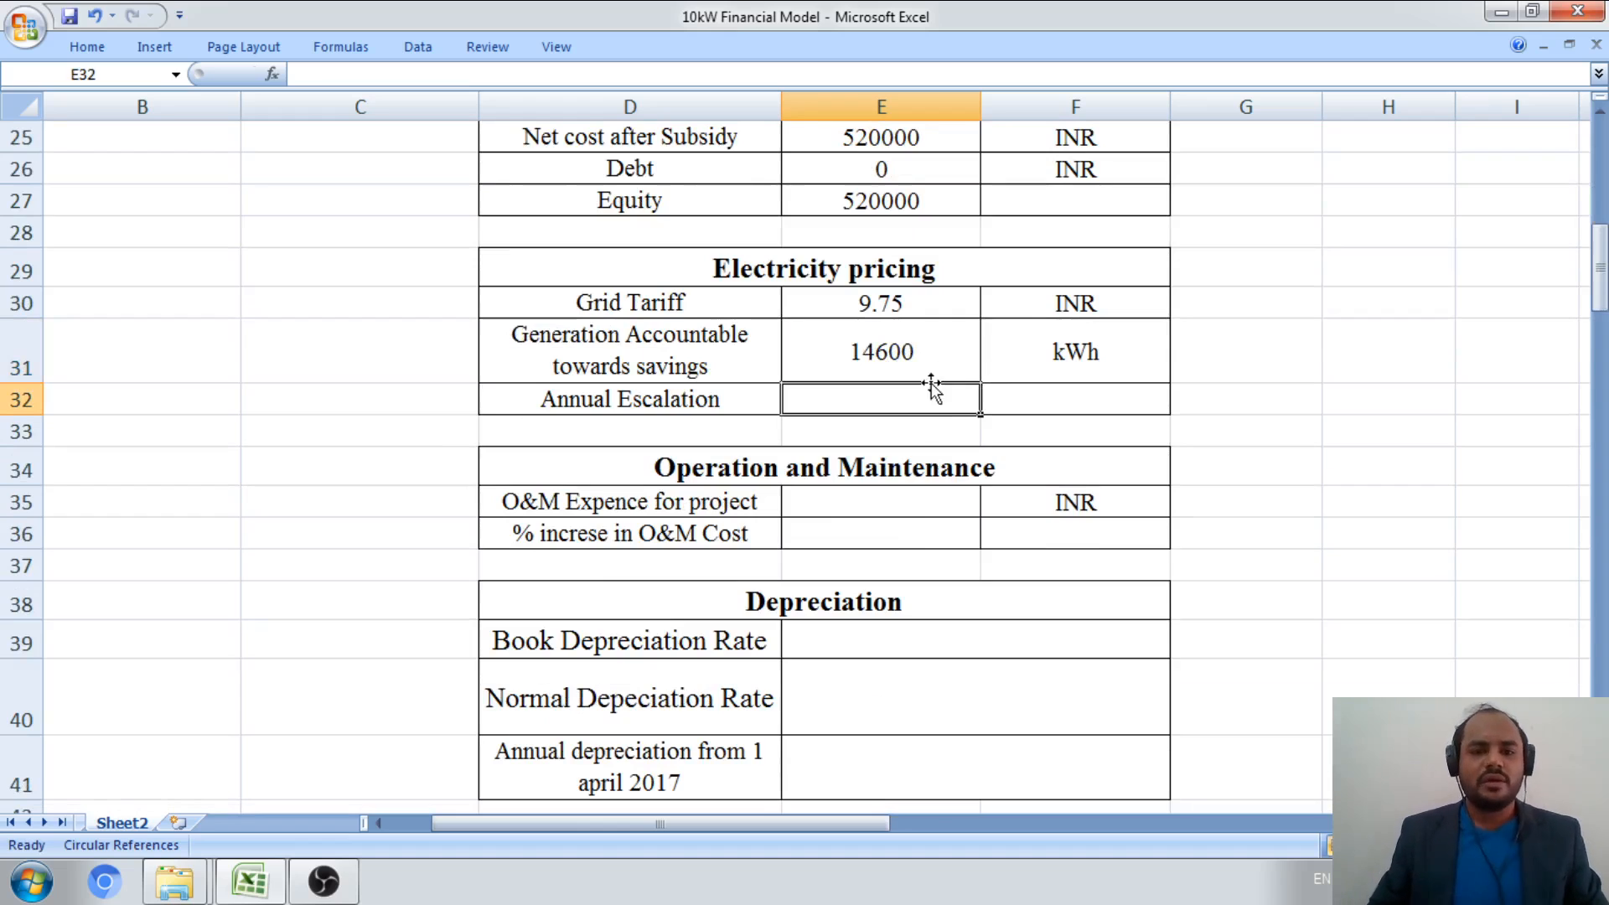
- Set the Annual Escalation under Electricity pricing to 3%
{"action": "left_click", "coordinate": [733, 404]}
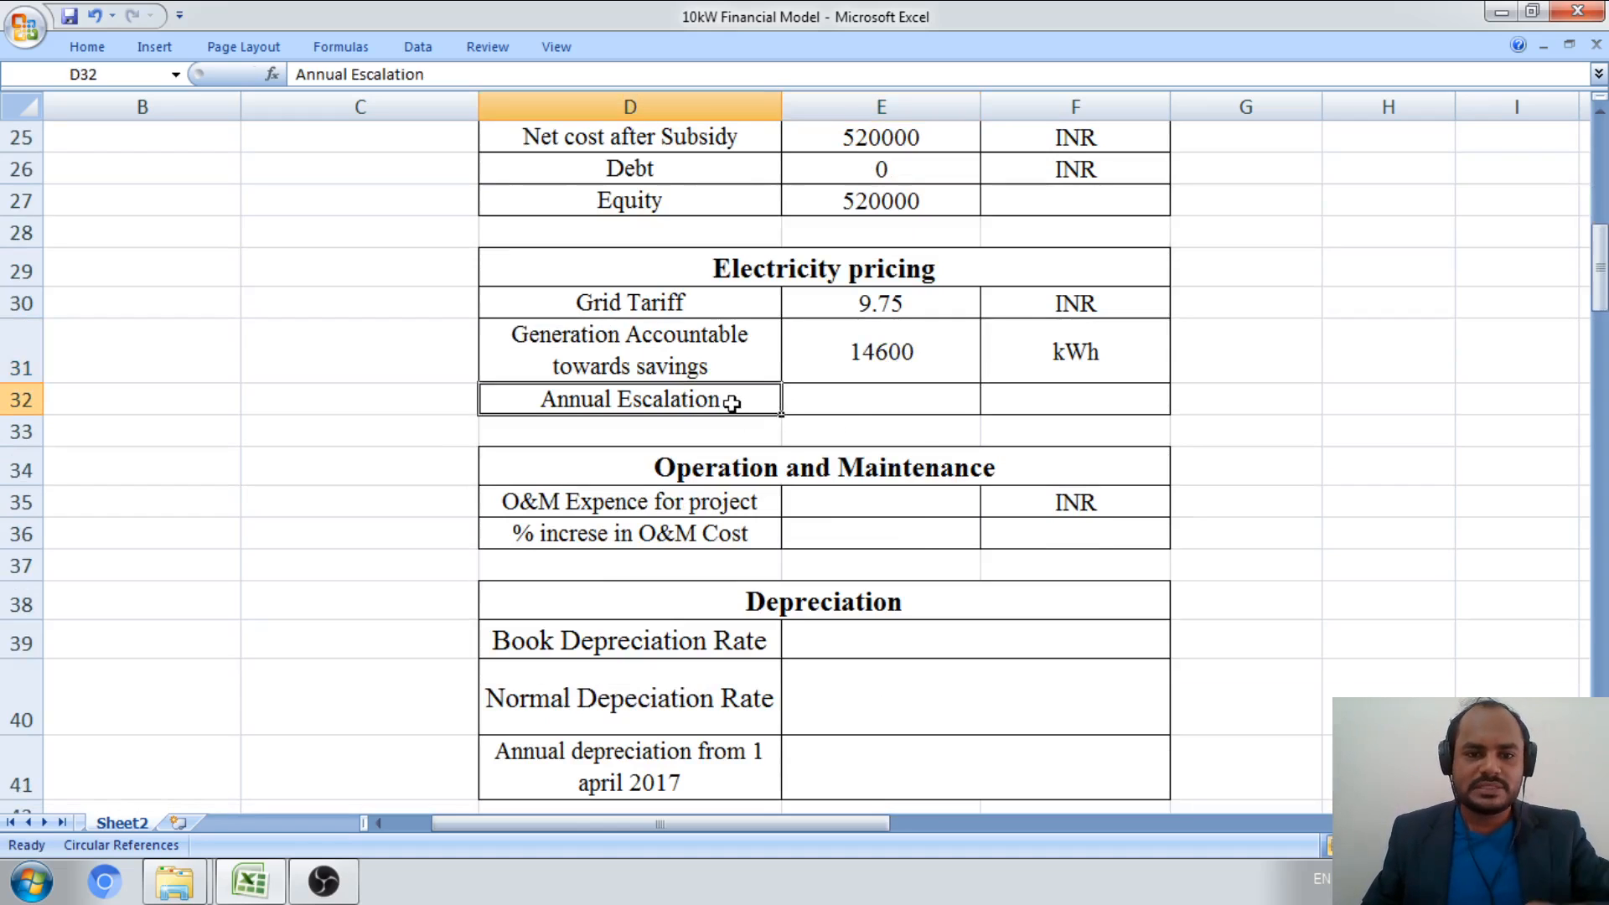
{"action": "left_click", "coordinate": [863, 402]}
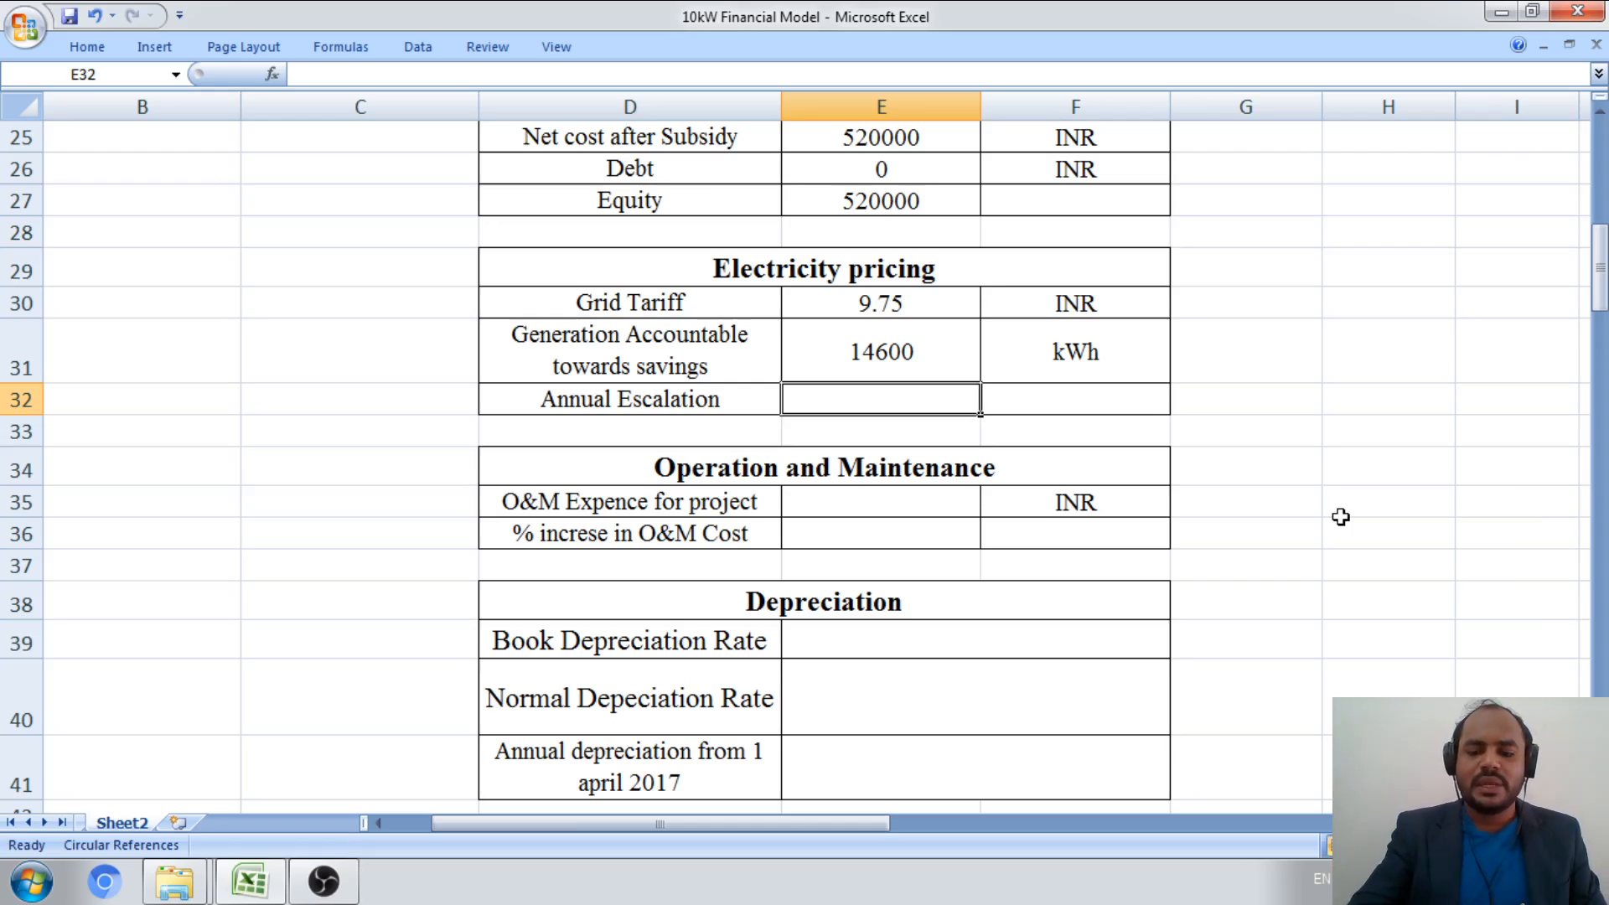
{"action": "type", "text": "=3"}
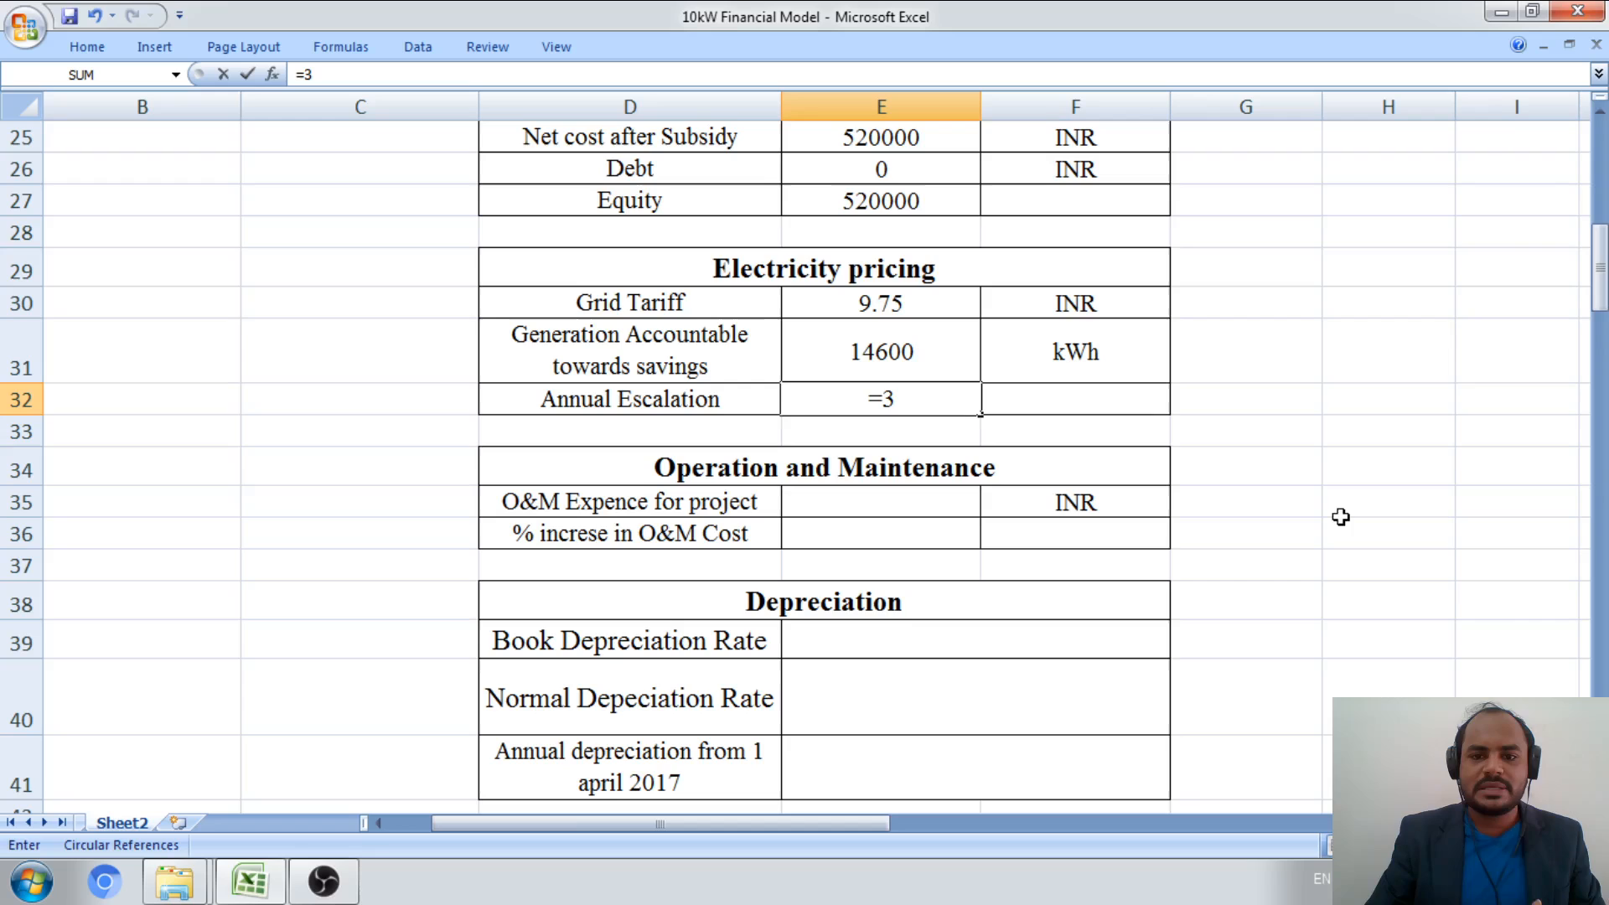
{"action": "key", "text": "BackSpace"}
{"action": "key", "text": "BackSpace"}
{"action": "type", "text": "3"}
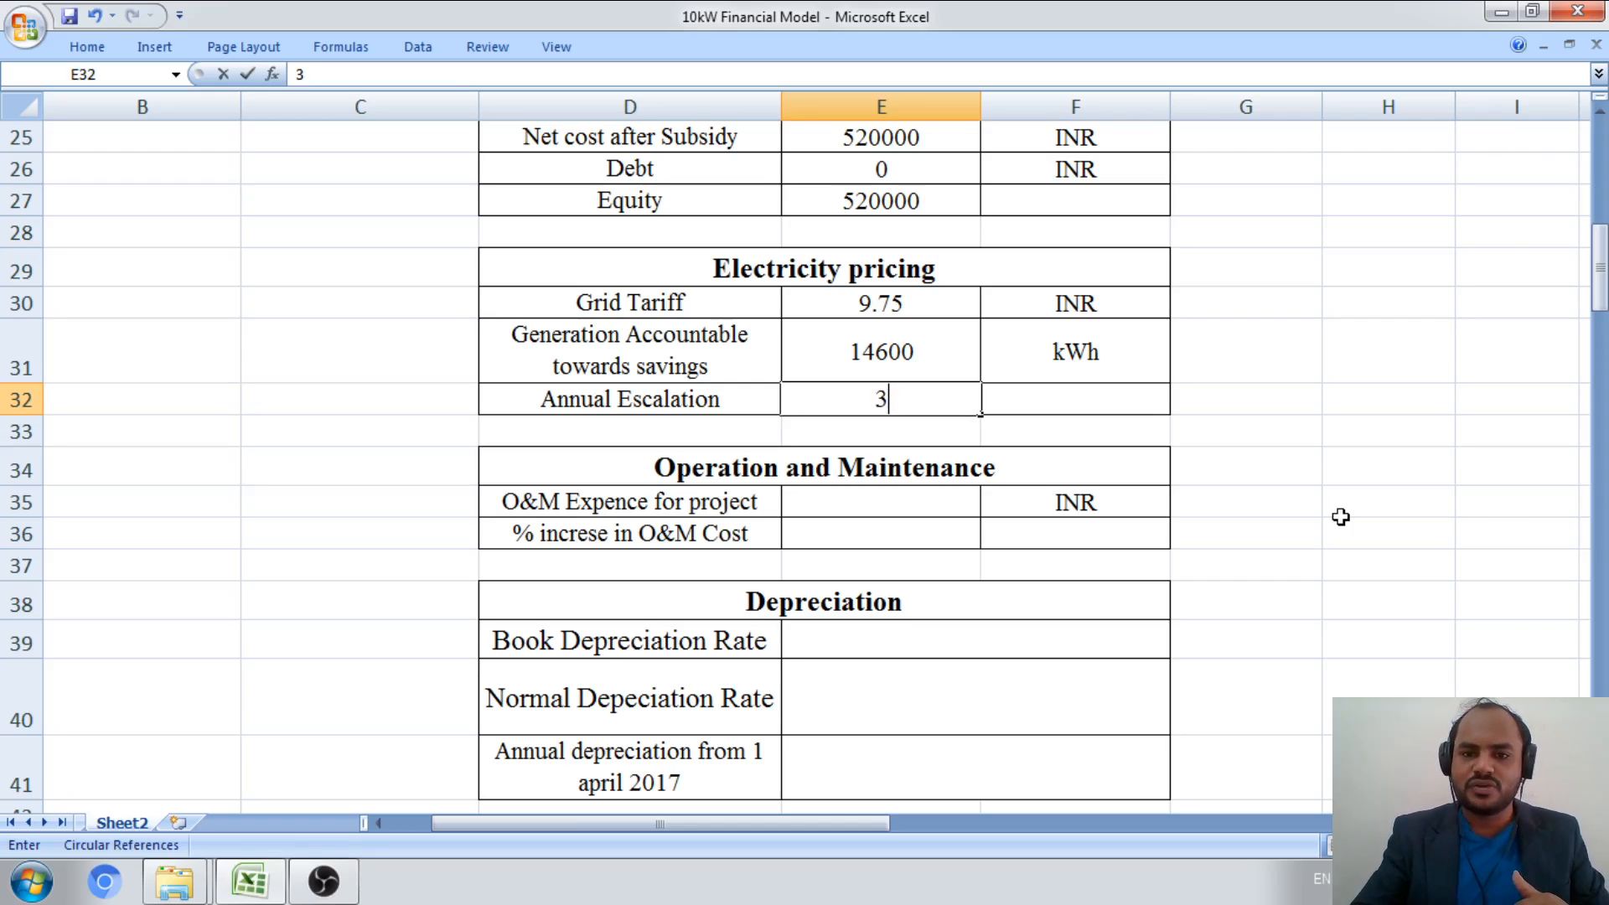
{"action": "type", "text": "%"}
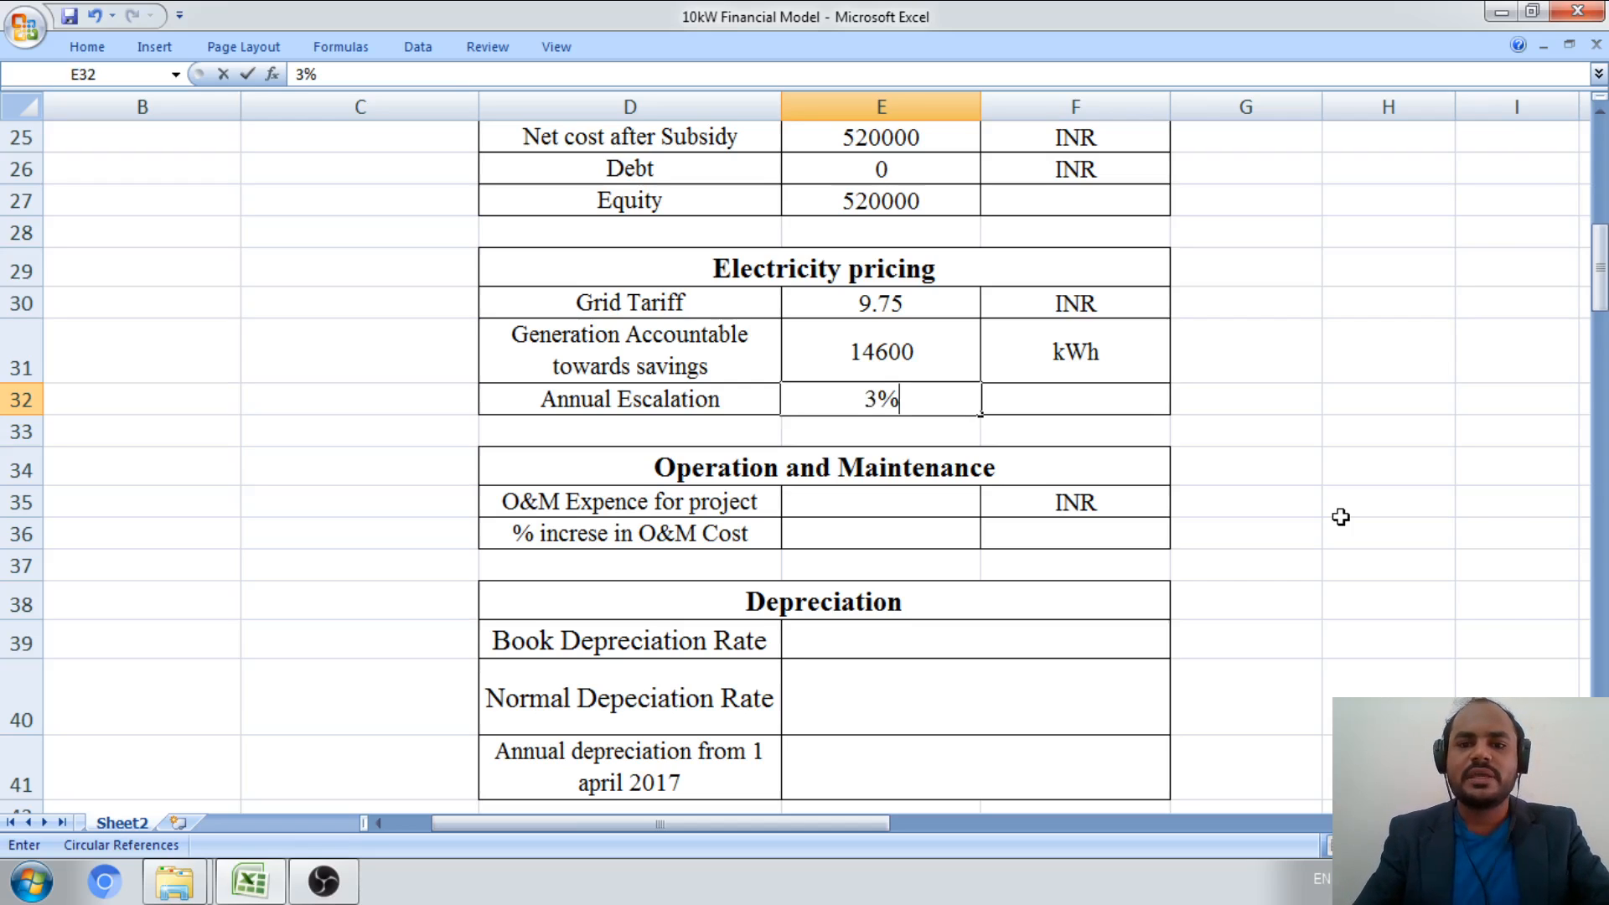
{"action": "left_click", "coordinate": [1379, 509]}
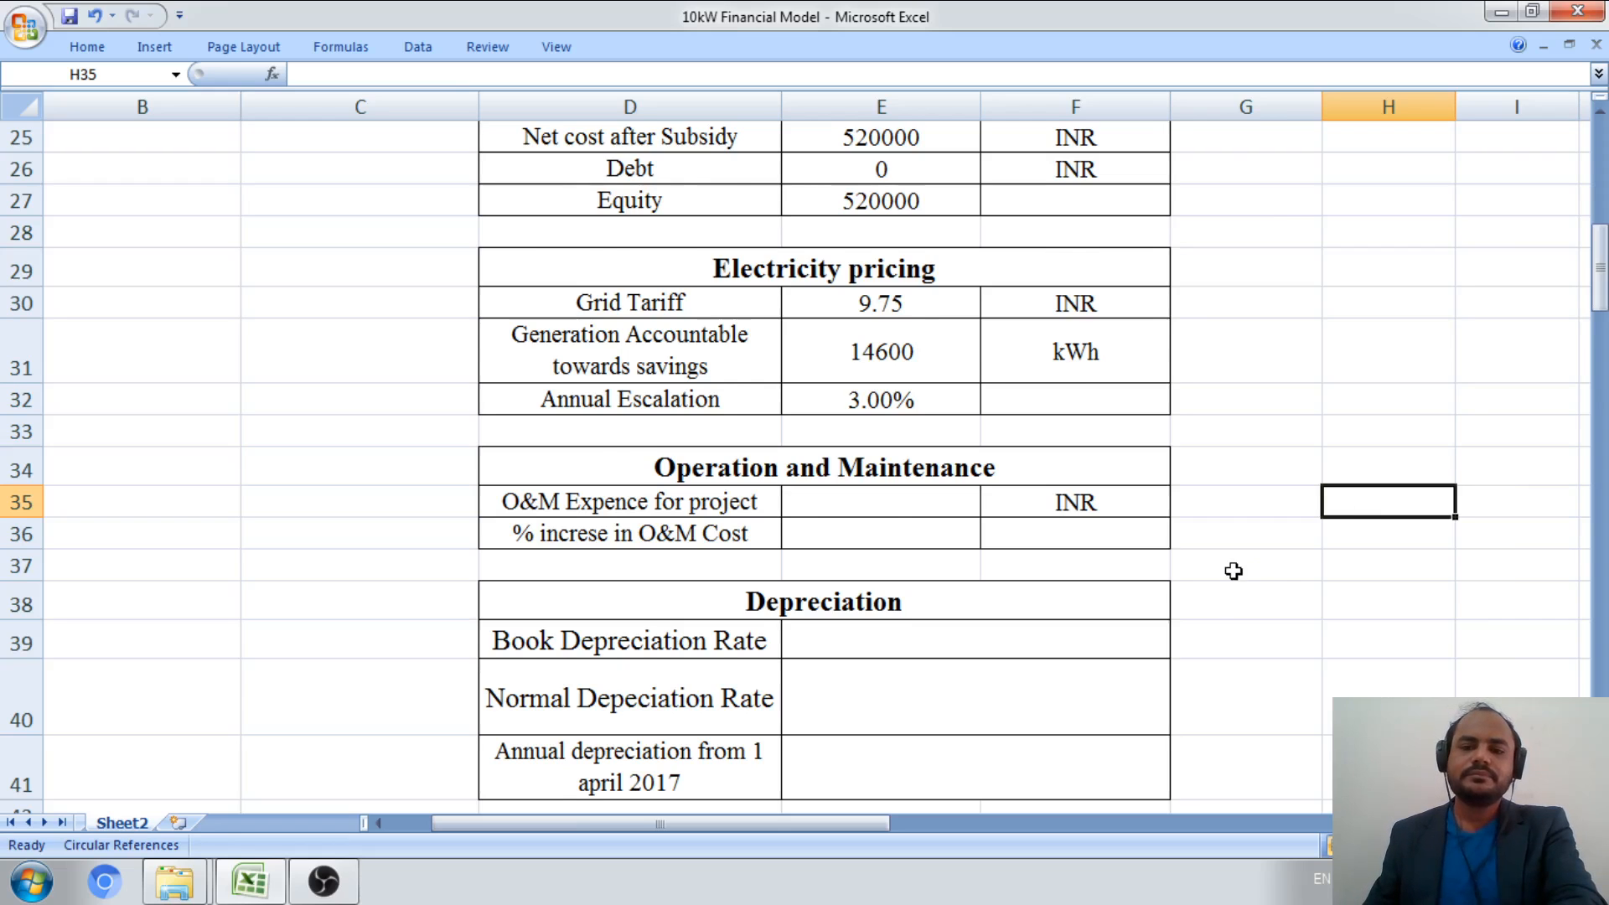
- Under Operation and Maintenance, calculate the O&M expense in E35 from the Project Cost with =5%*E24 and set the percentage increase in O&M cost to 3%
{"action": "scroll", "coordinate": [1232, 570], "scroll_direction": "down", "scroll_amount": 1}
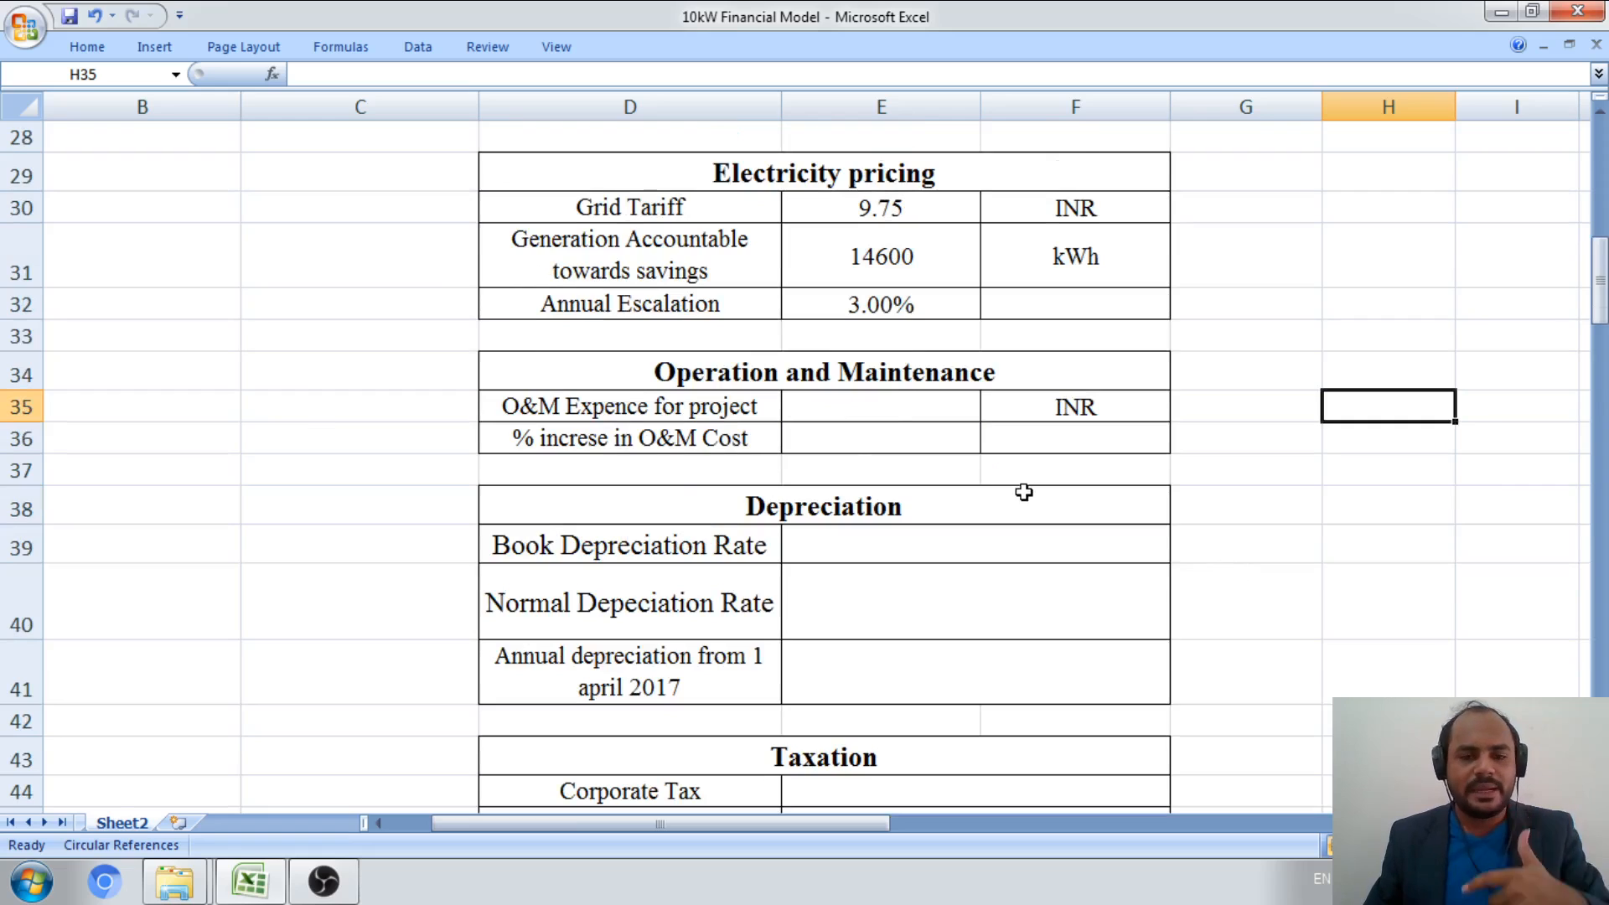
{"action": "left_click", "coordinate": [884, 411]}
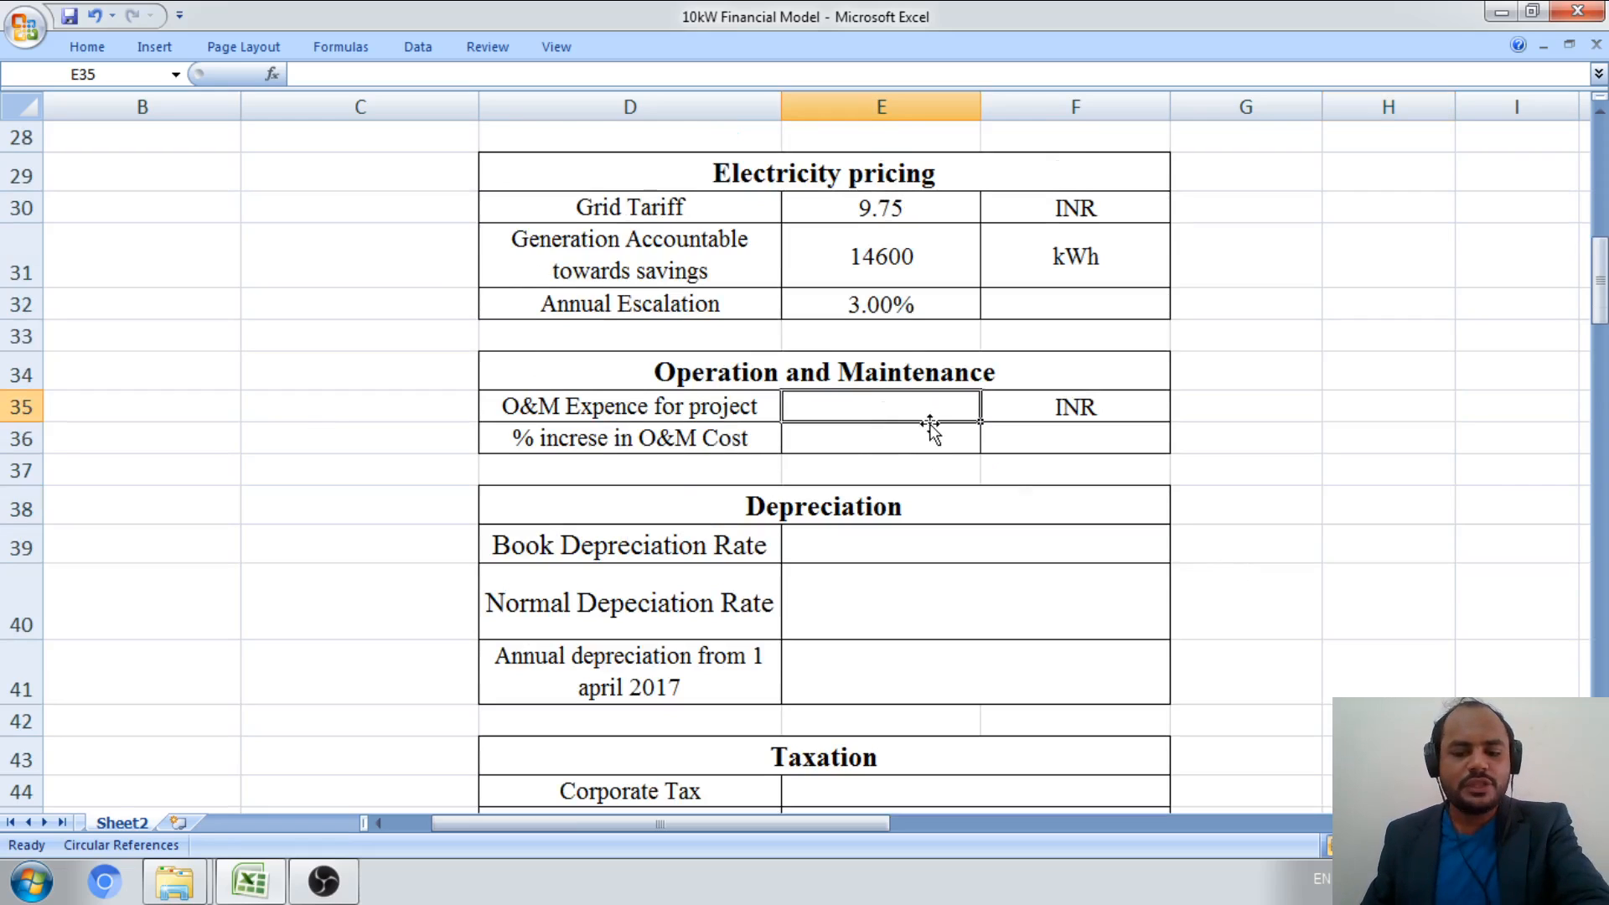
{"action": "type", "text": "="}
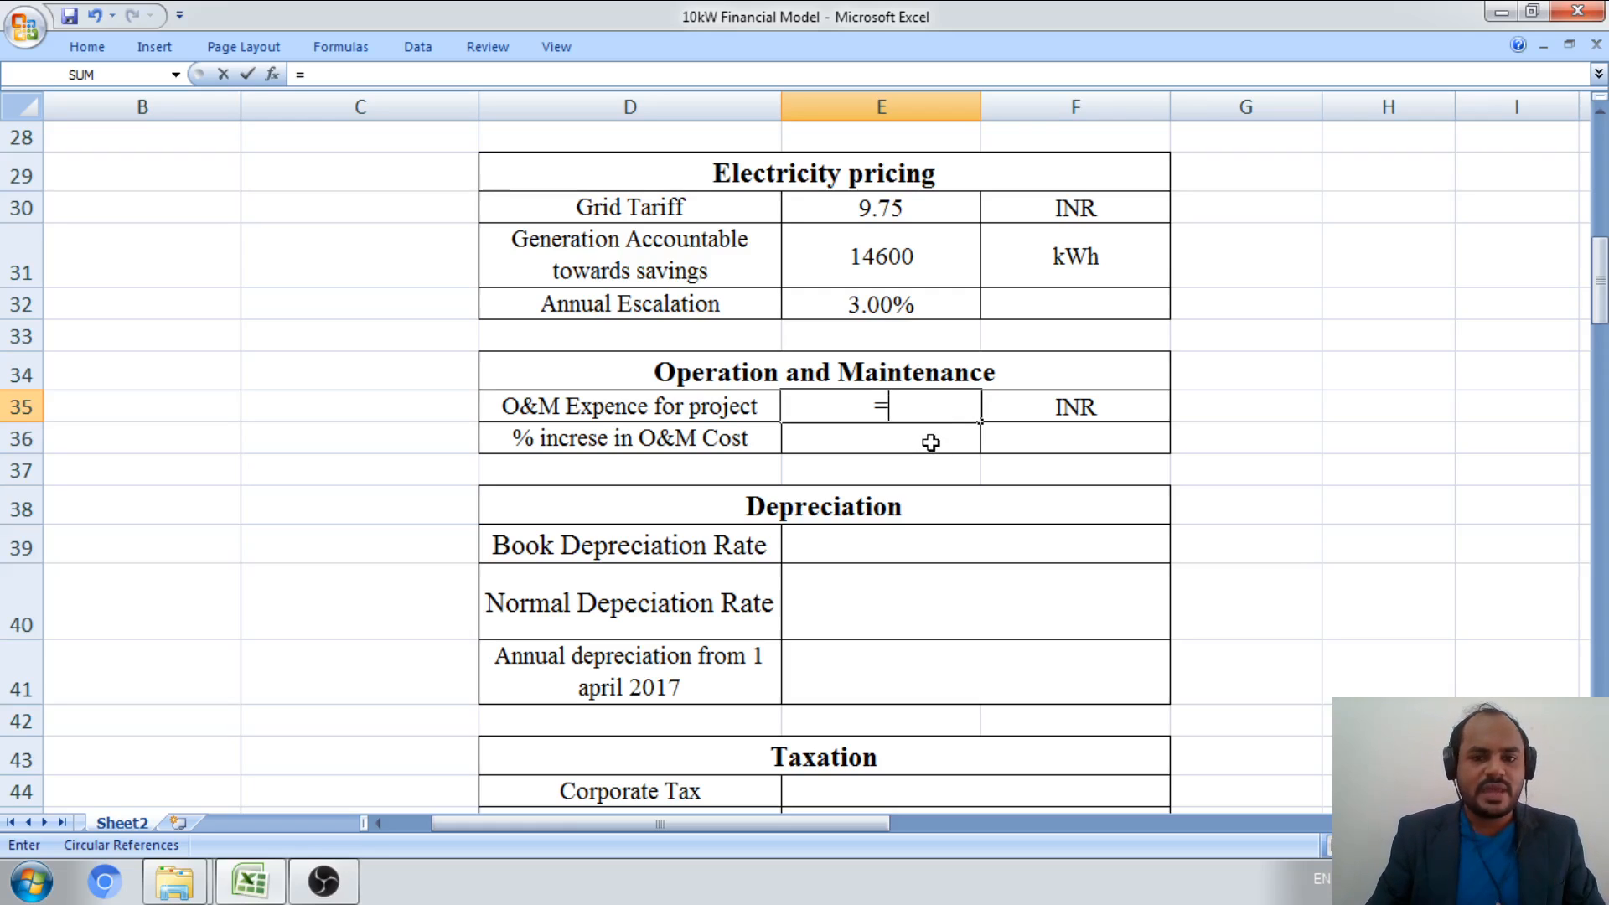
{"action": "type", "text": "5"}
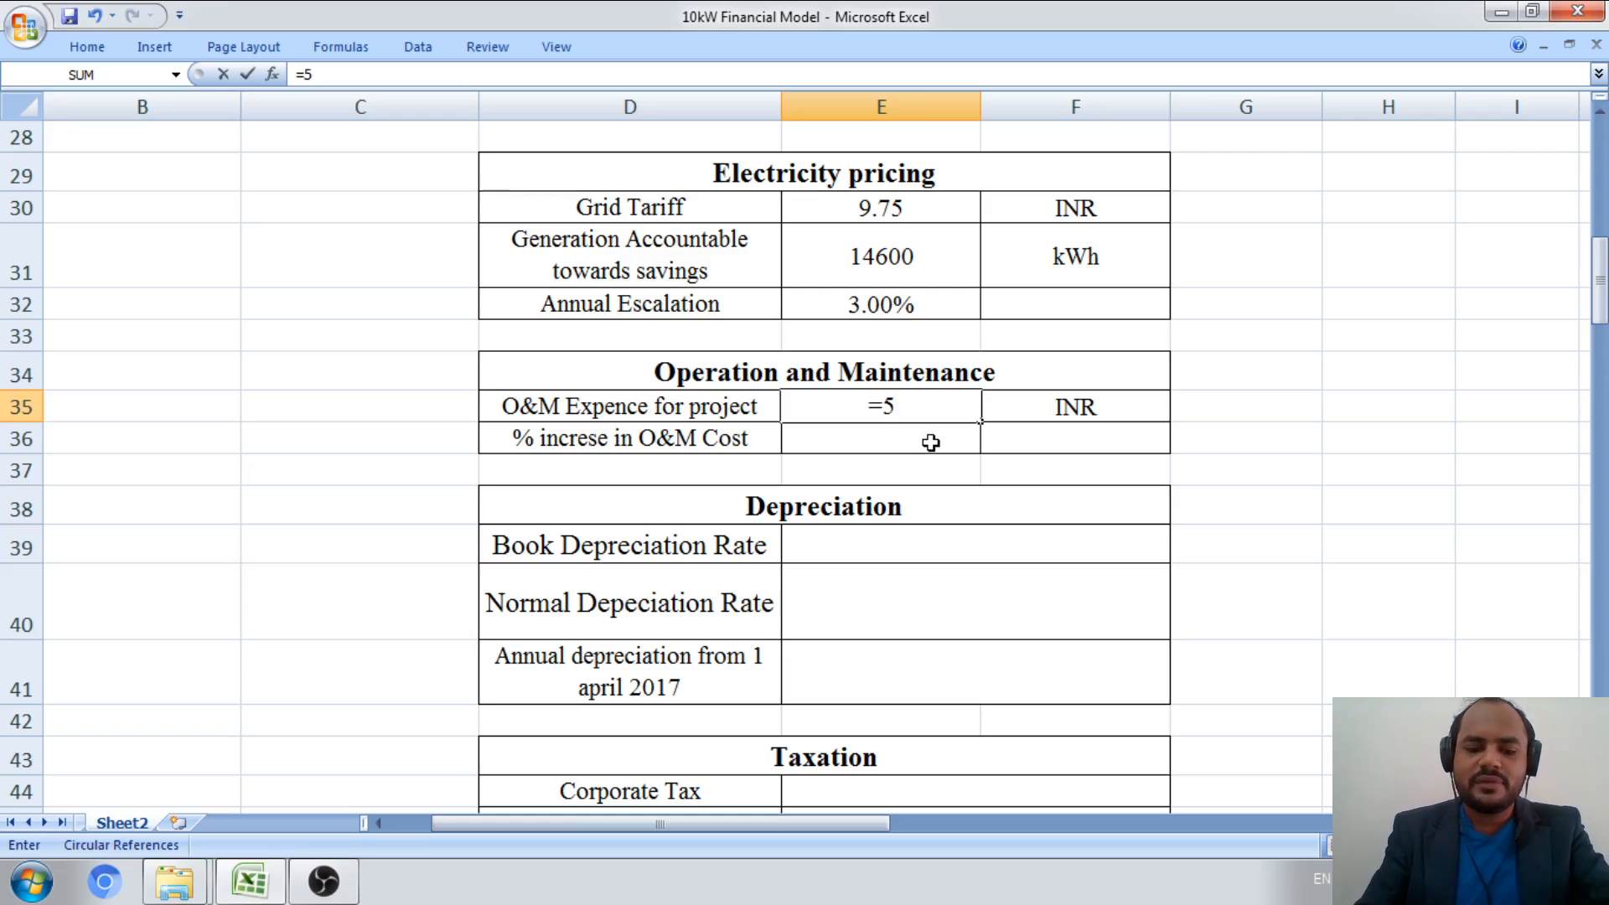
{"action": "type", "text": "%*"}
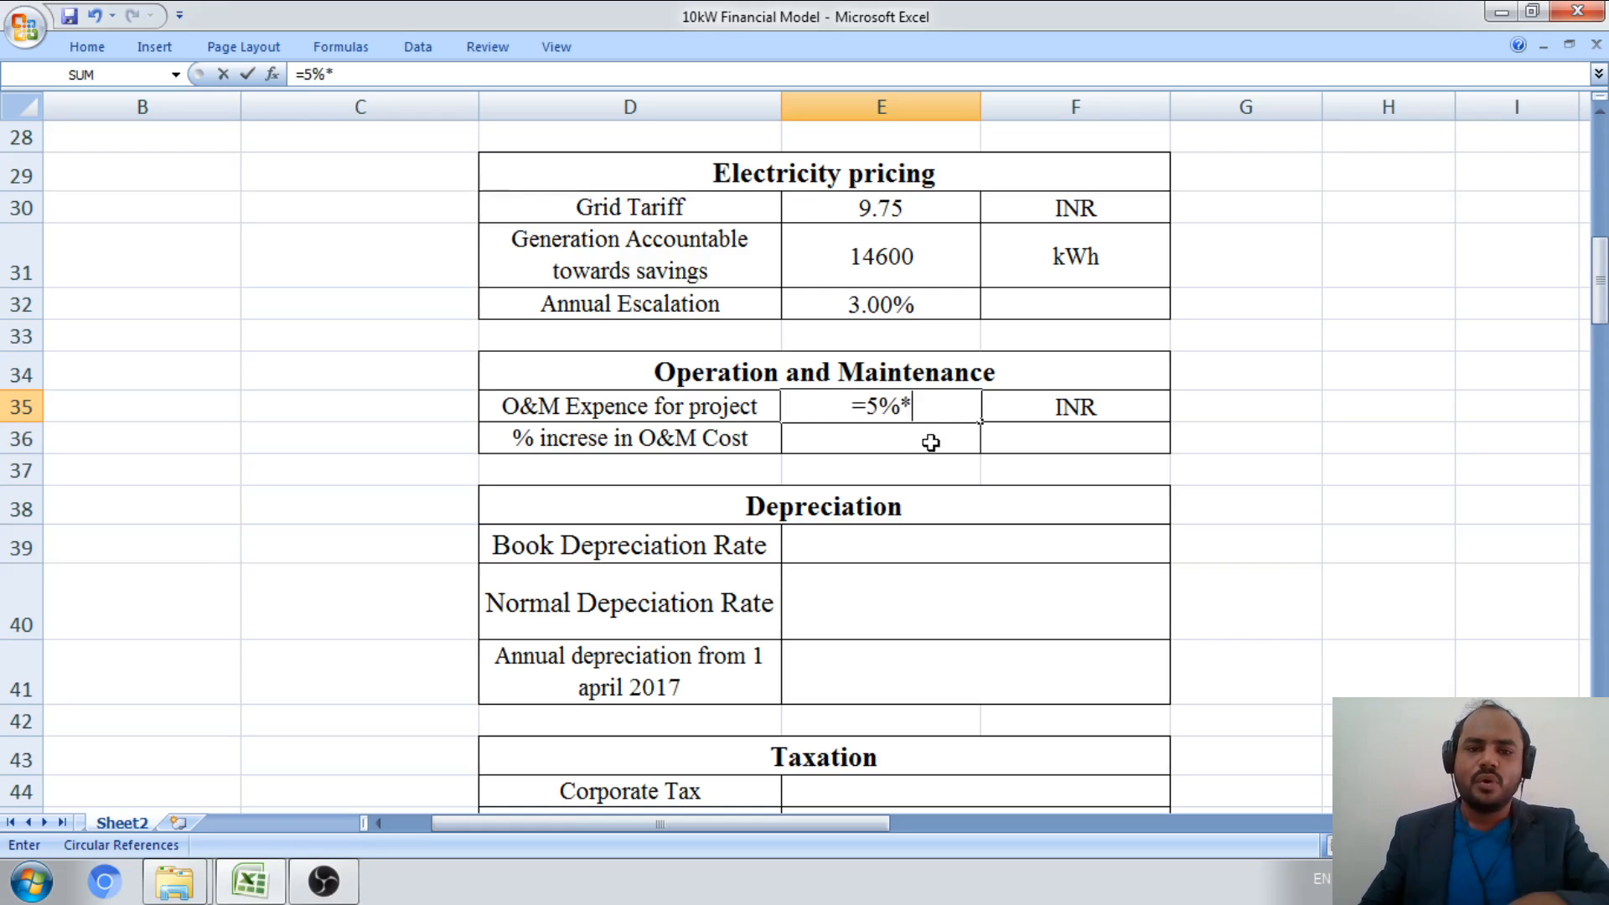
{"action": "scroll", "coordinate": [931, 443], "scroll_direction": "up", "scroll_amount": 9}
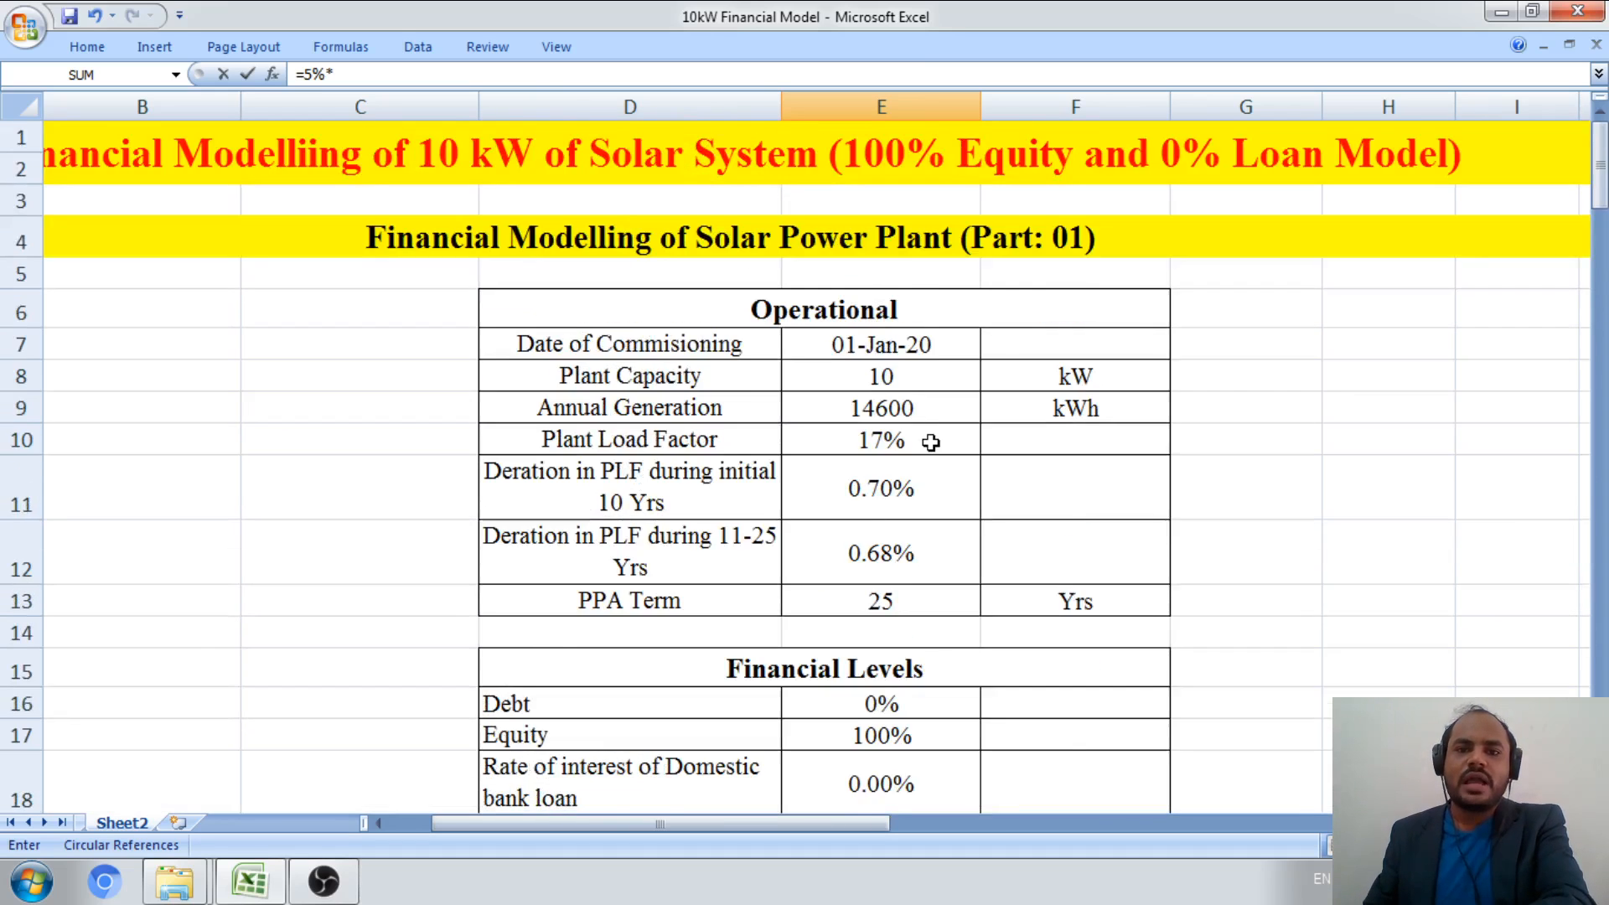
{"action": "scroll", "coordinate": [927, 438], "scroll_direction": "down", "scroll_amount": 3}
{"action": "scroll", "coordinate": [913, 485], "scroll_direction": "down", "scroll_amount": 1}
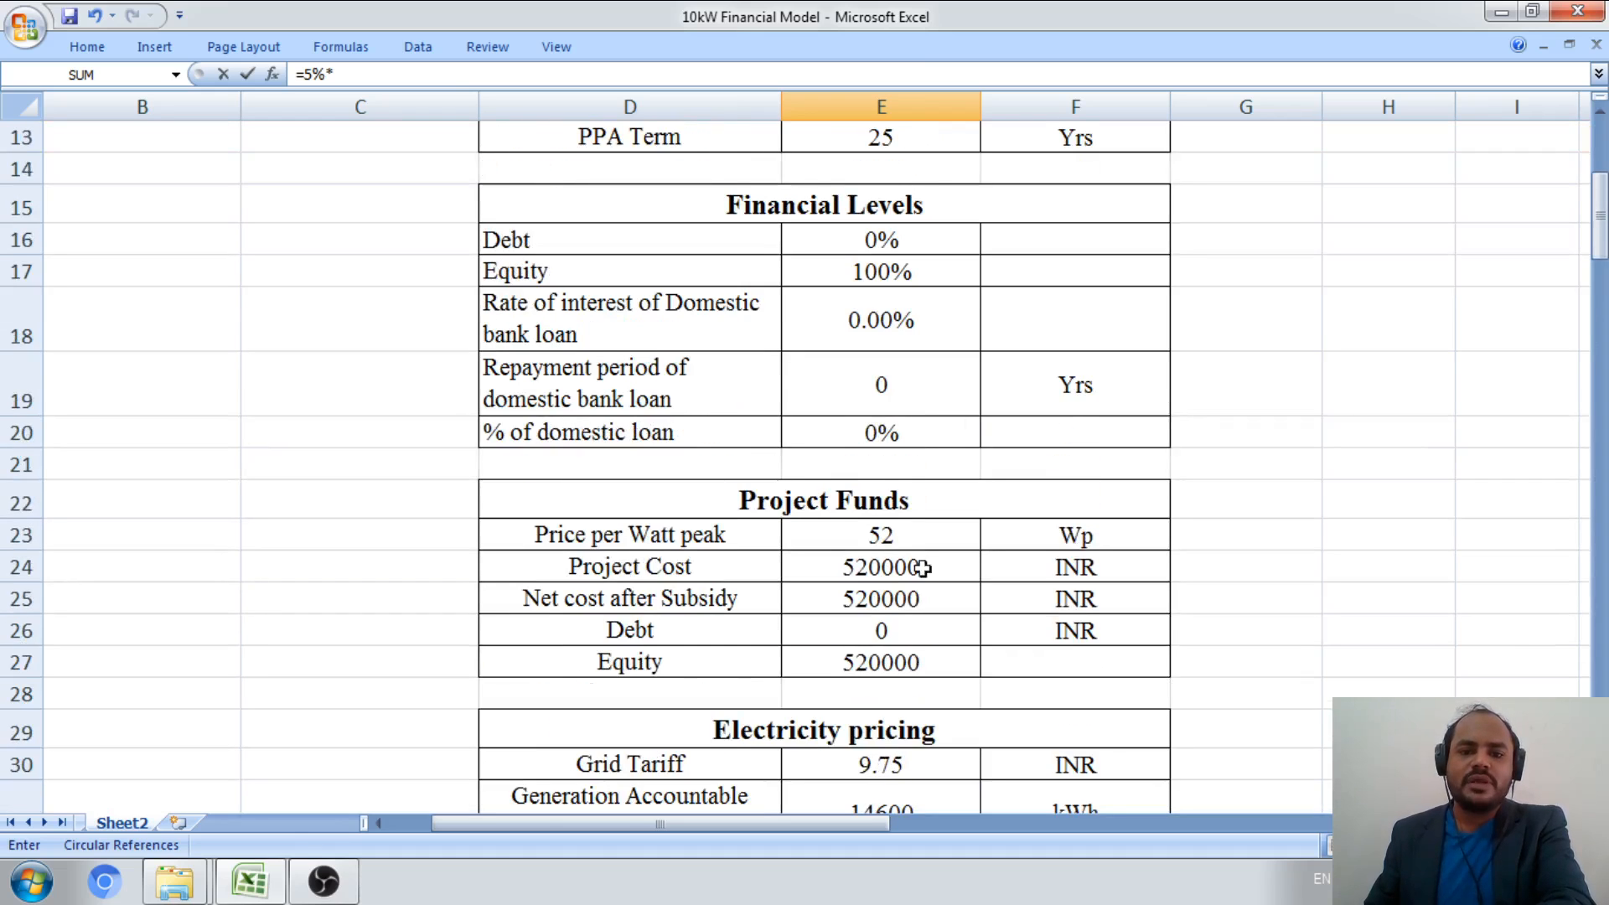
{"action": "left_click", "coordinate": [881, 567]}
{"action": "scroll", "coordinate": [997, 622], "scroll_direction": "down", "scroll_amount": 4}
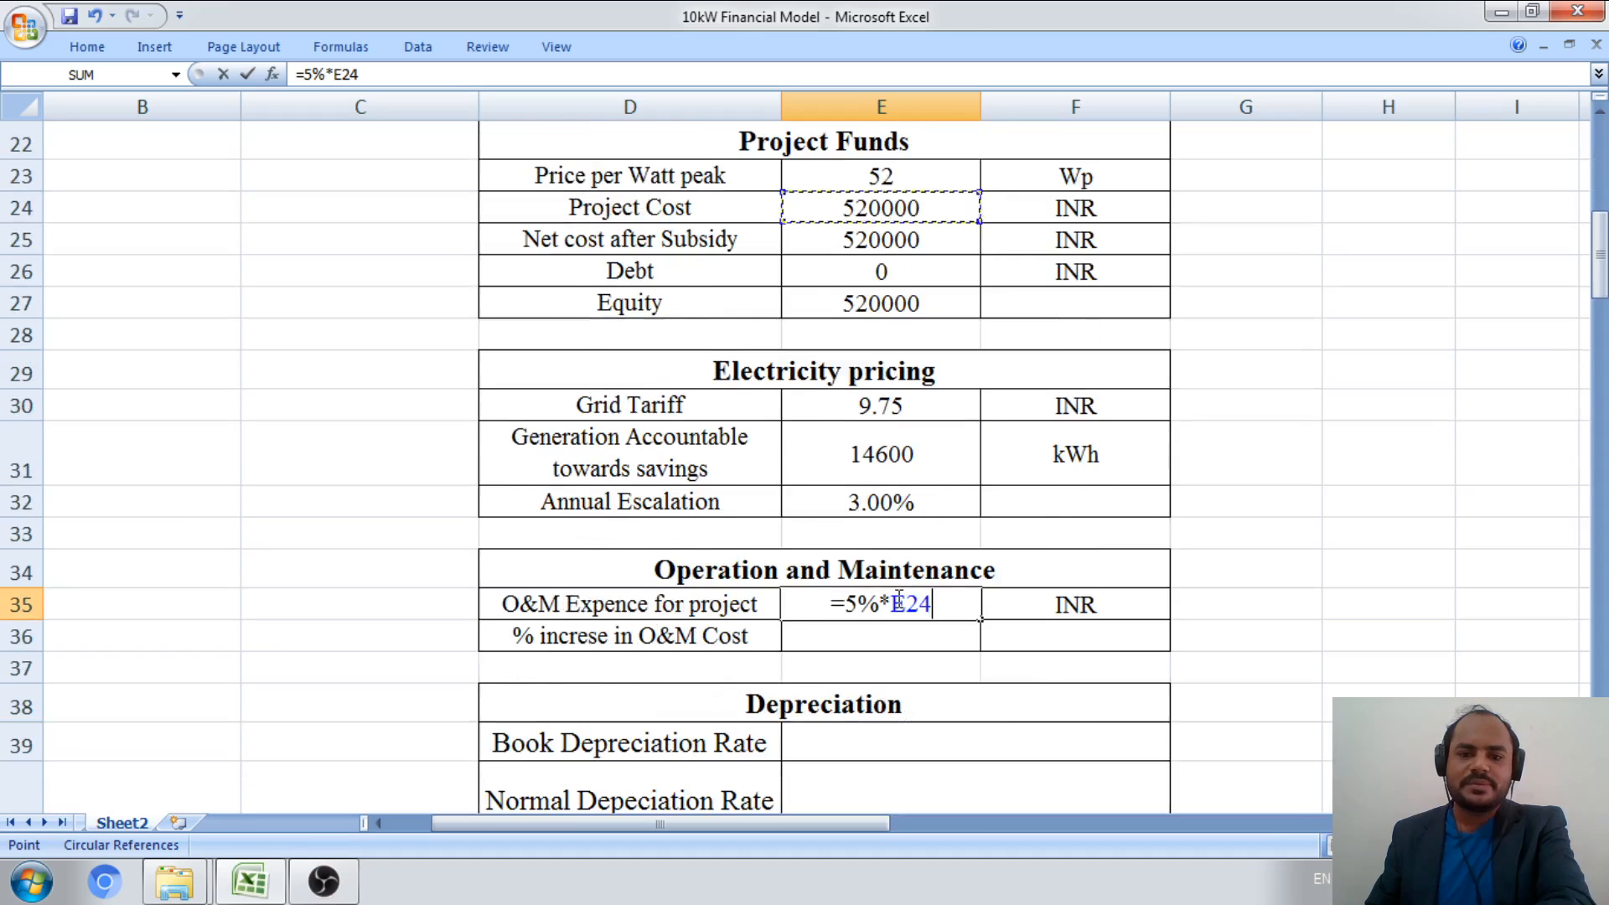
{"action": "key", "text": "Return"}
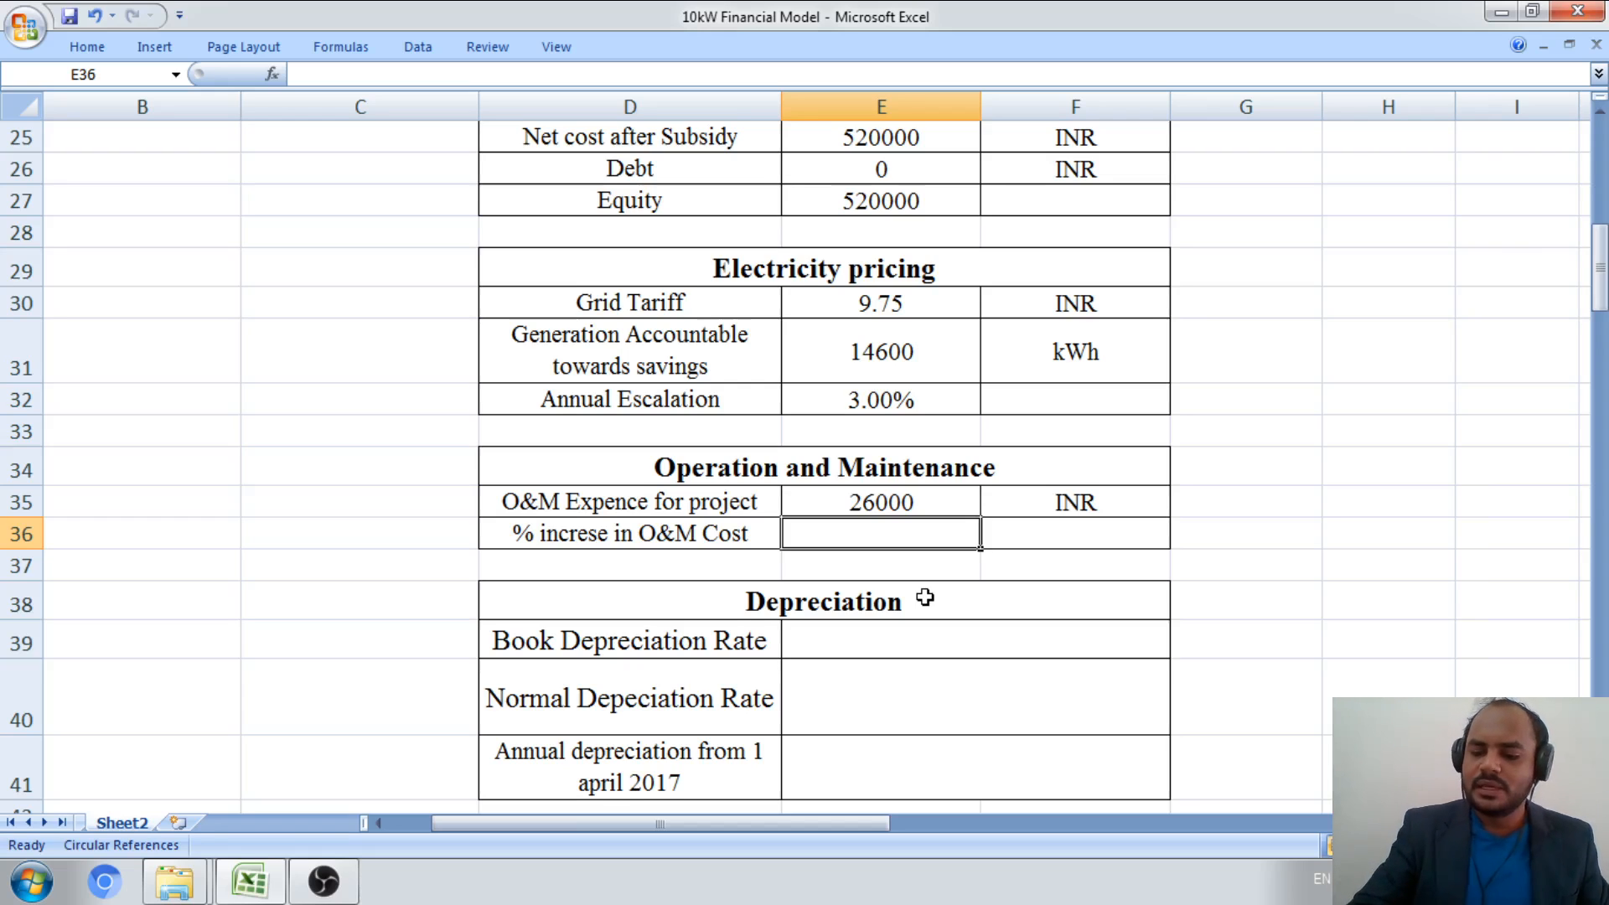
{"action": "type", "text": "3"}
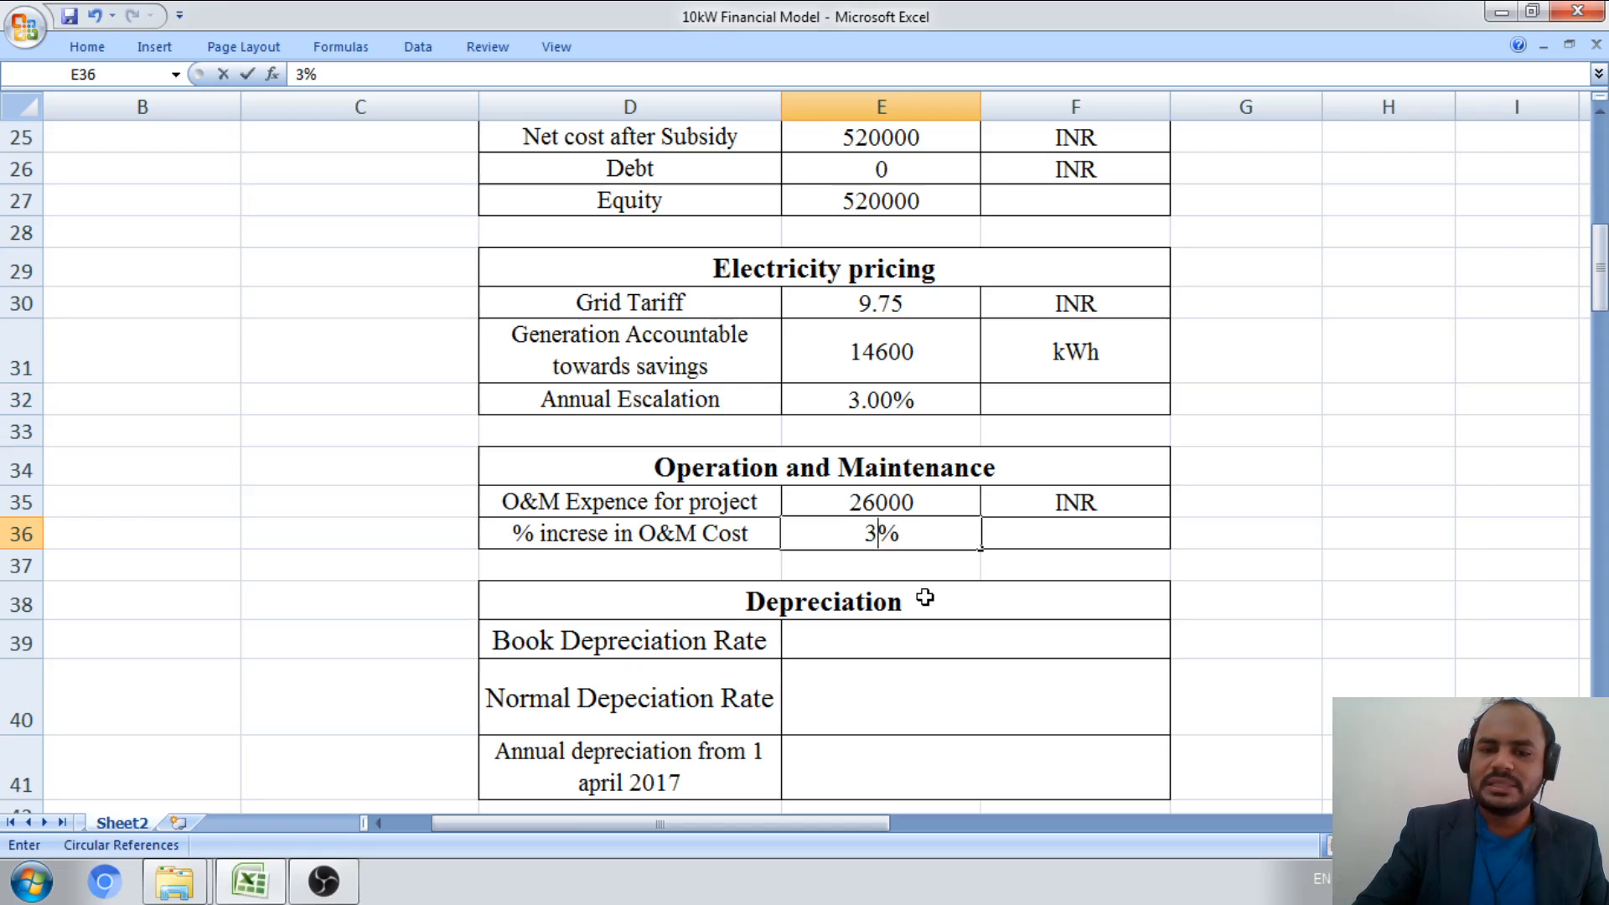
{"action": "left_click", "coordinate": [1238, 702]}
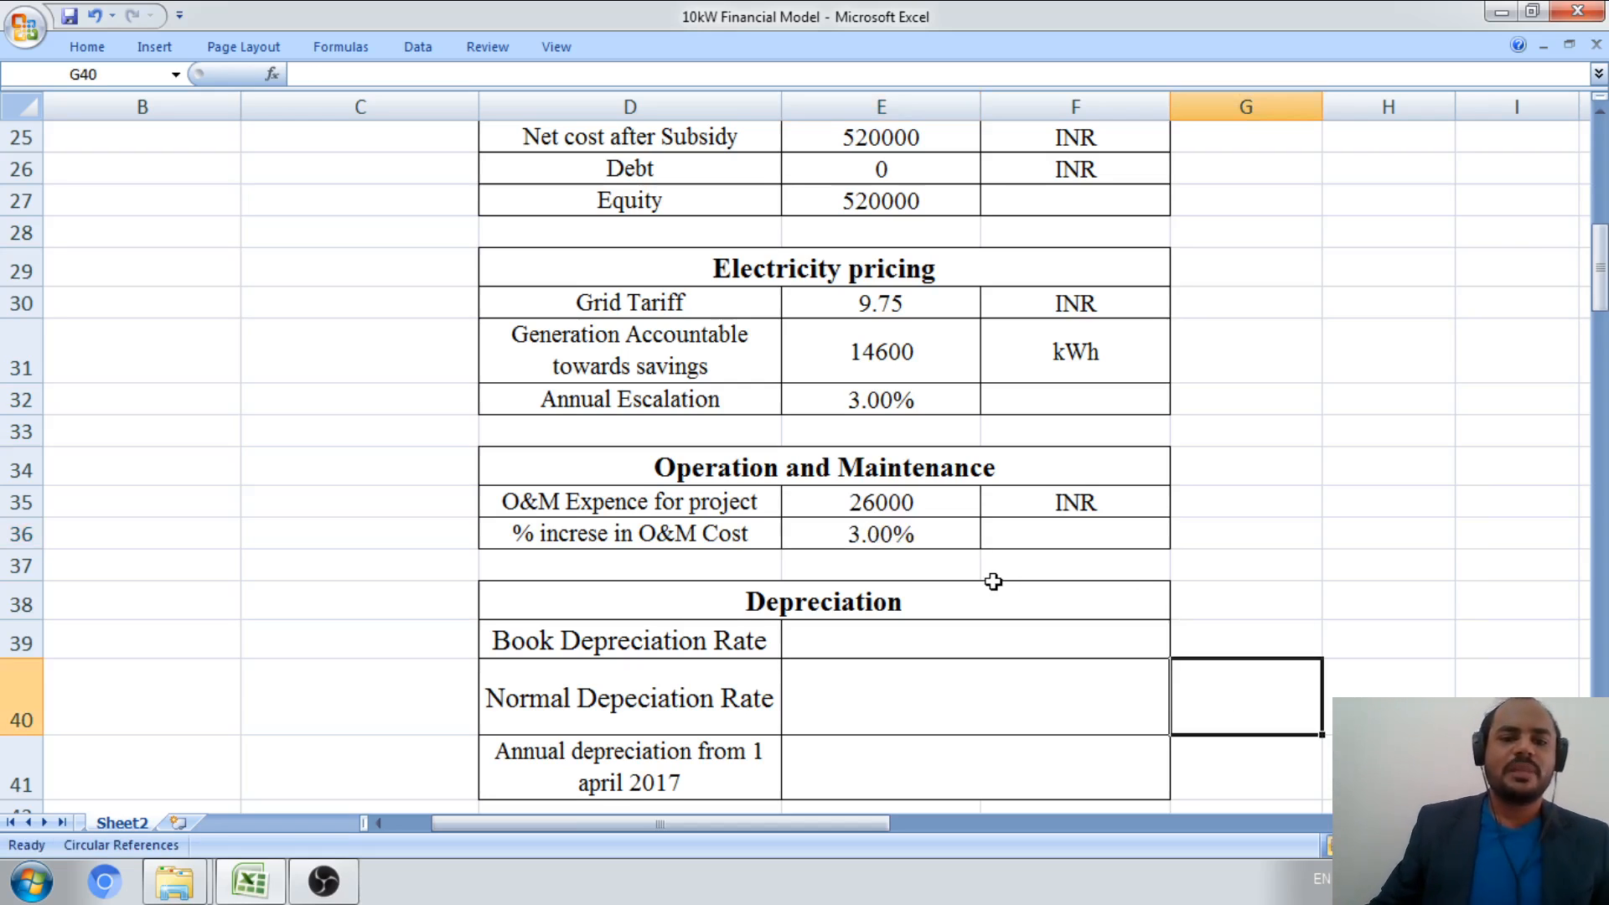
- Under Depreciation, set the Book Depreciation Rate to 5.28% and the Normal Depreciation Rate to 15%
{"action": "scroll", "coordinate": [930, 601], "scroll_direction": "down", "scroll_amount": 2}
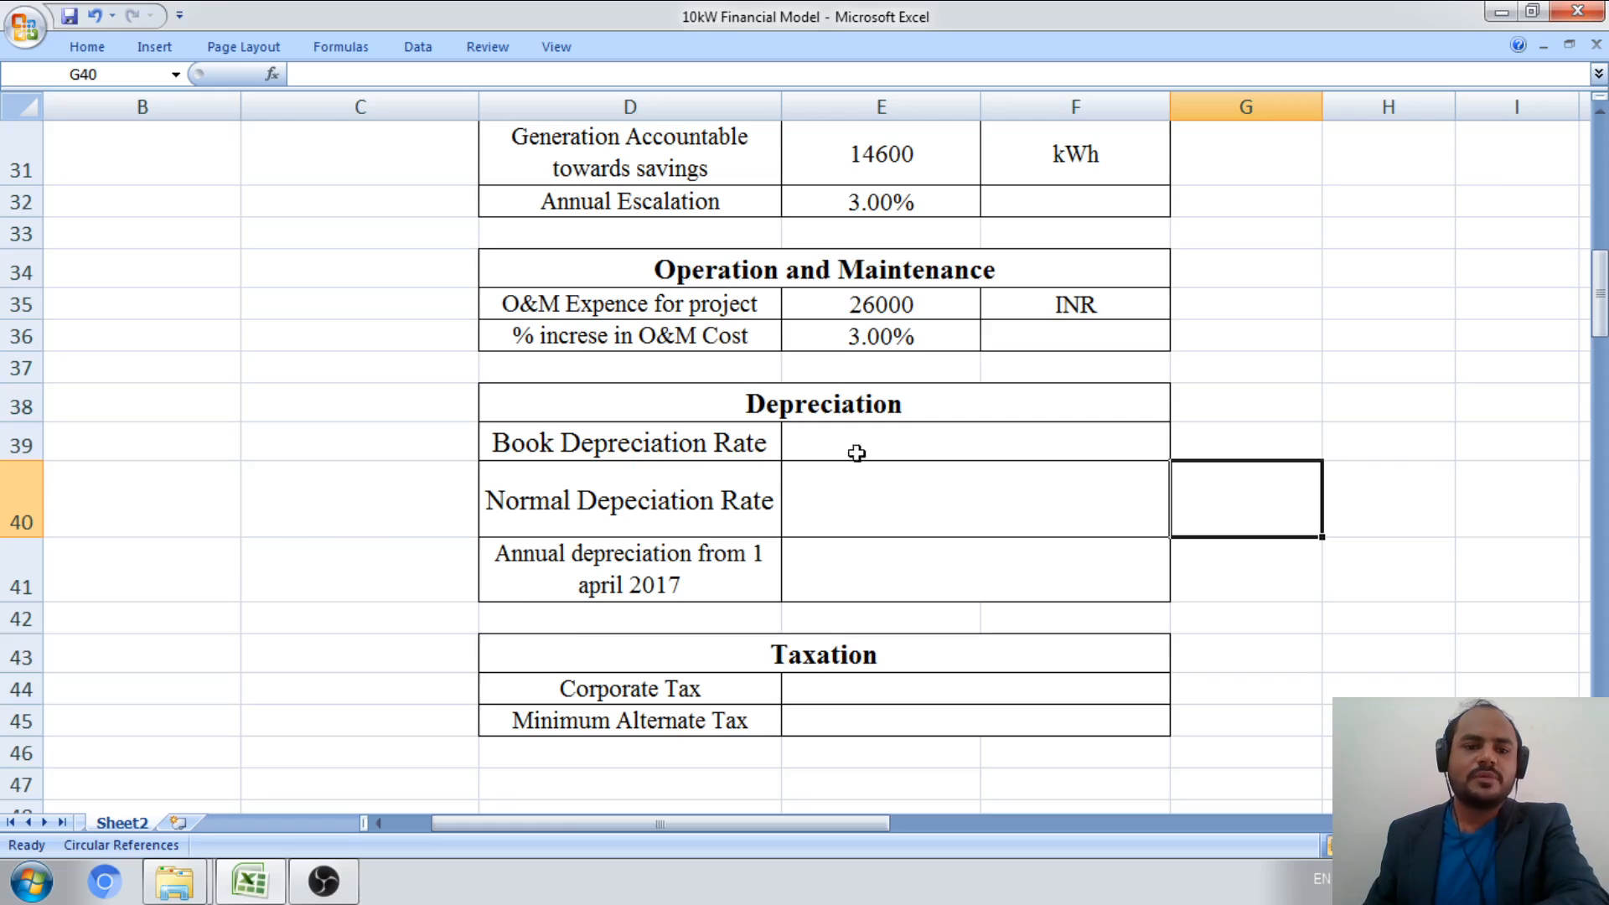
{"action": "left_click", "coordinate": [976, 438]}
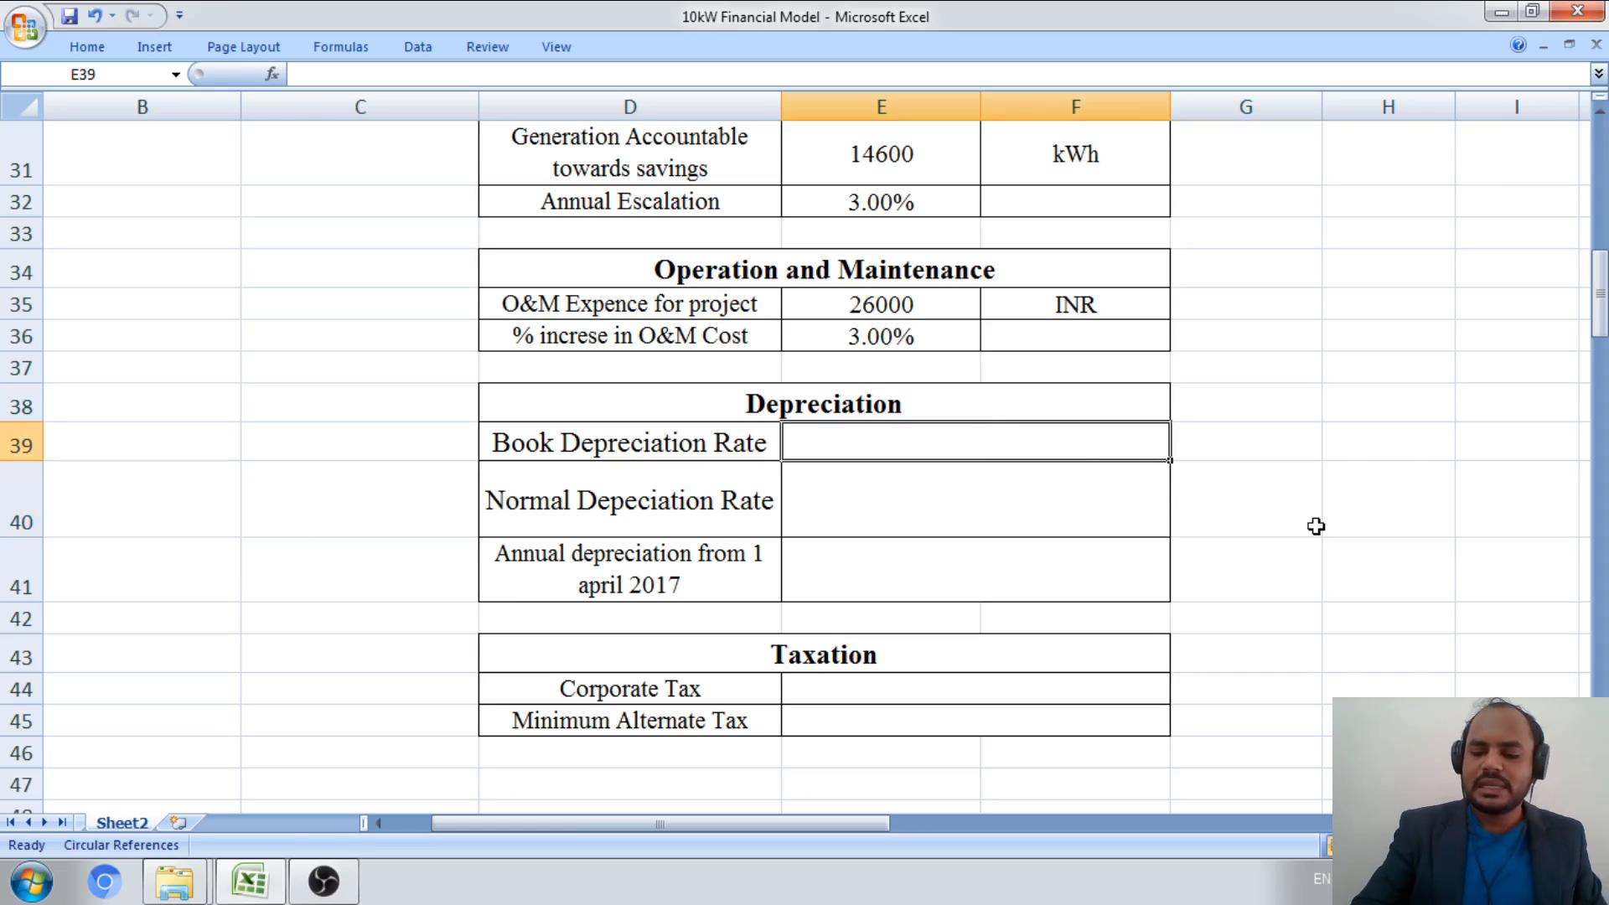
{"action": "type", "text": "5.28"}
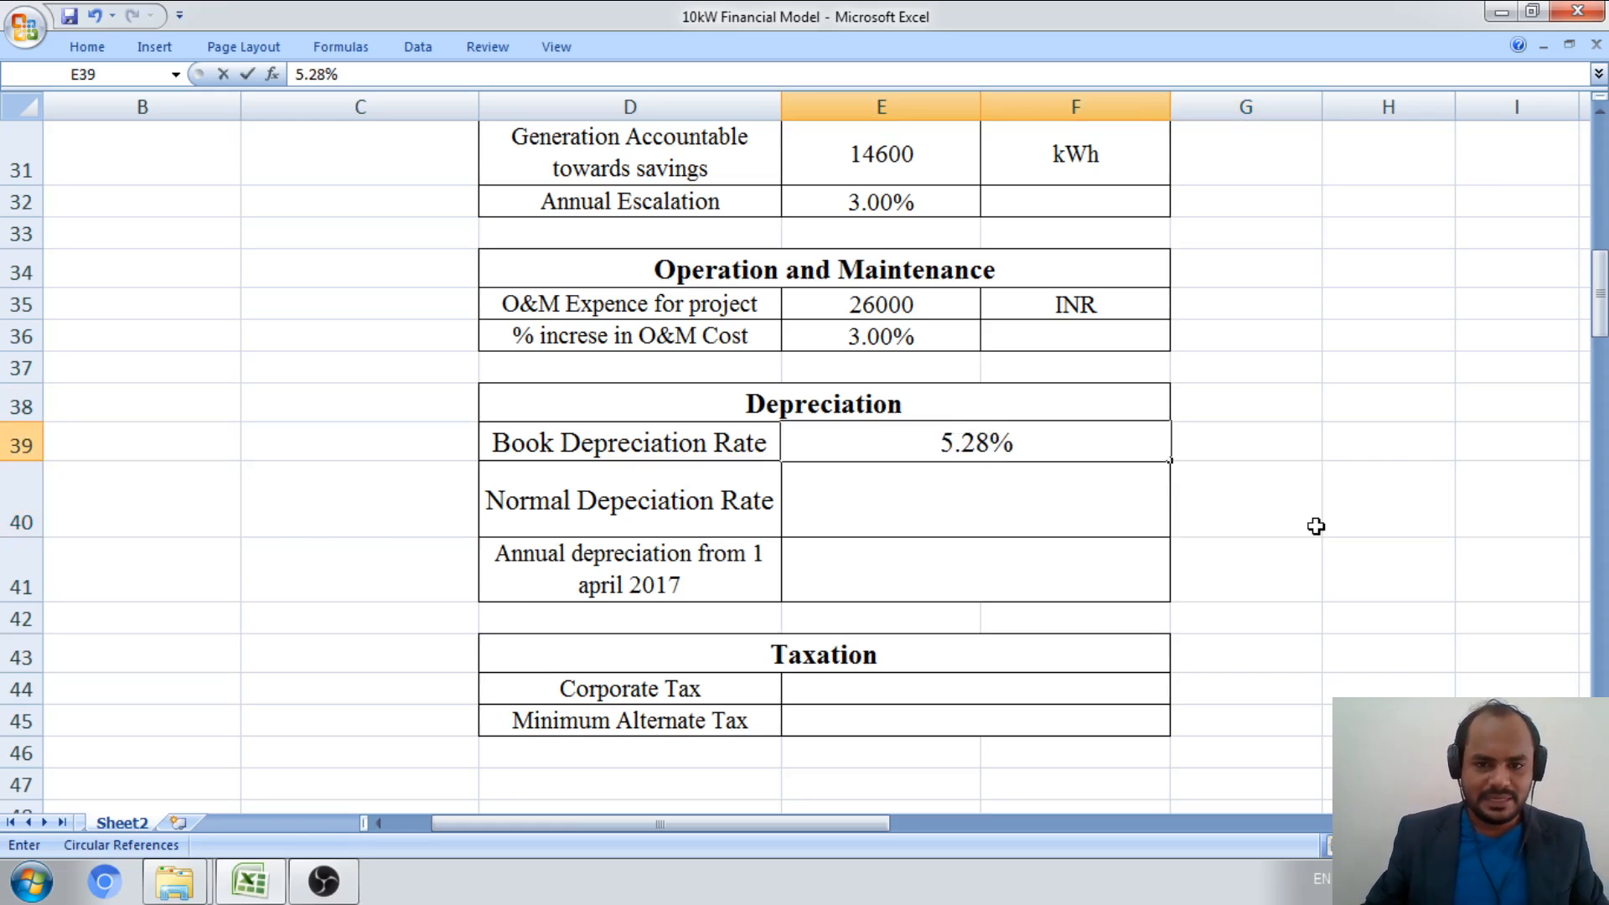
{"action": "left_click", "coordinate": [1002, 518]}
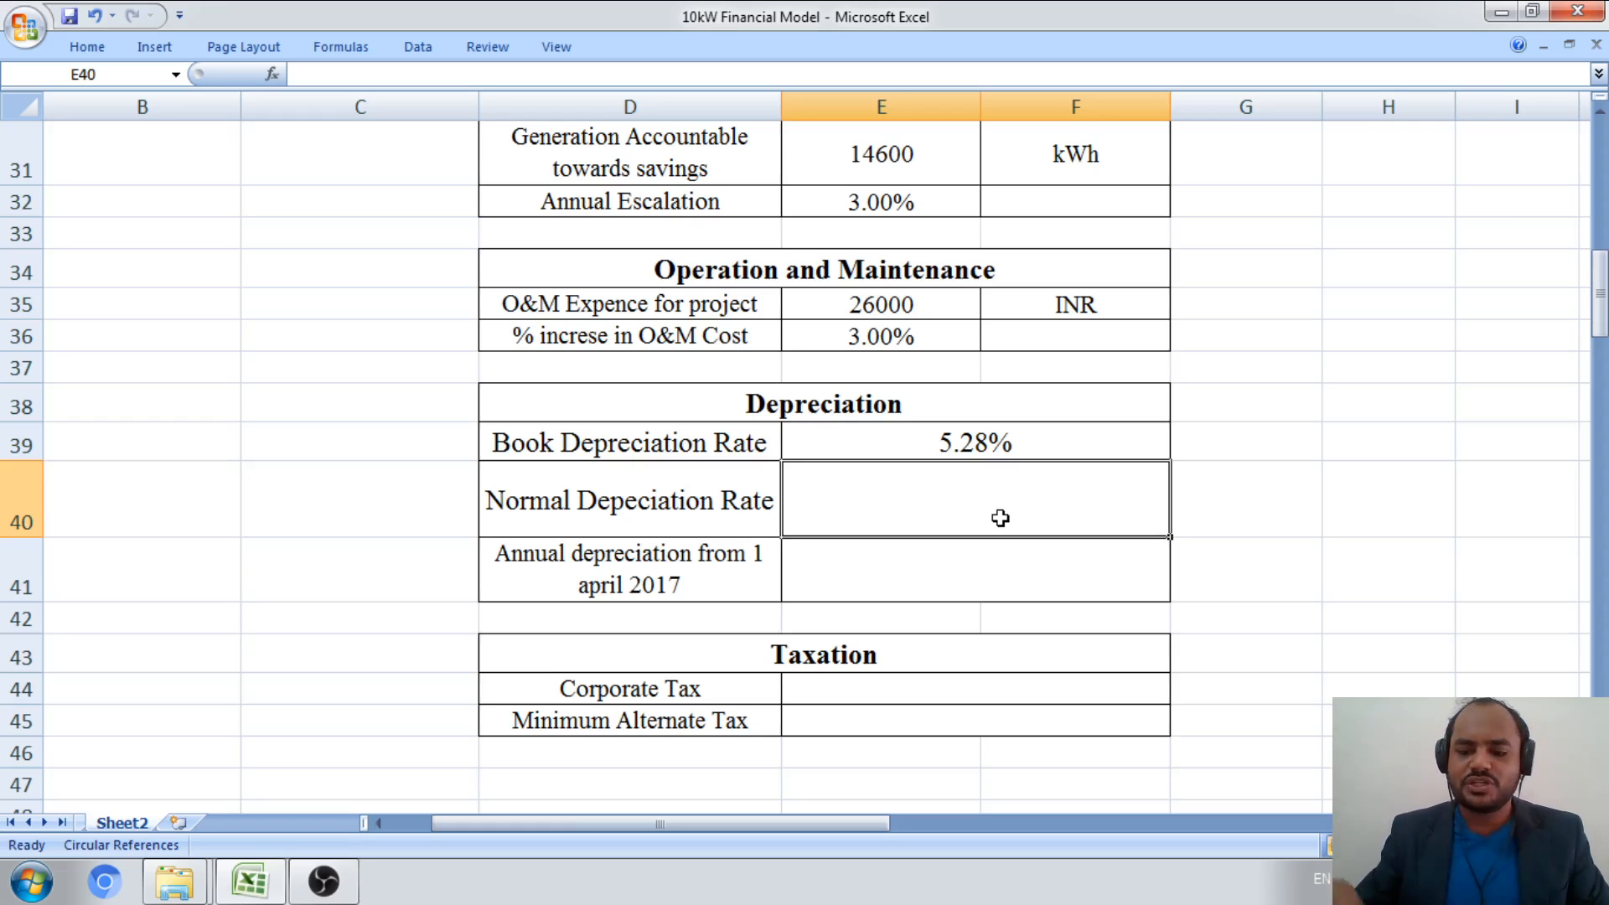
{"action": "type", "text": "15%"}
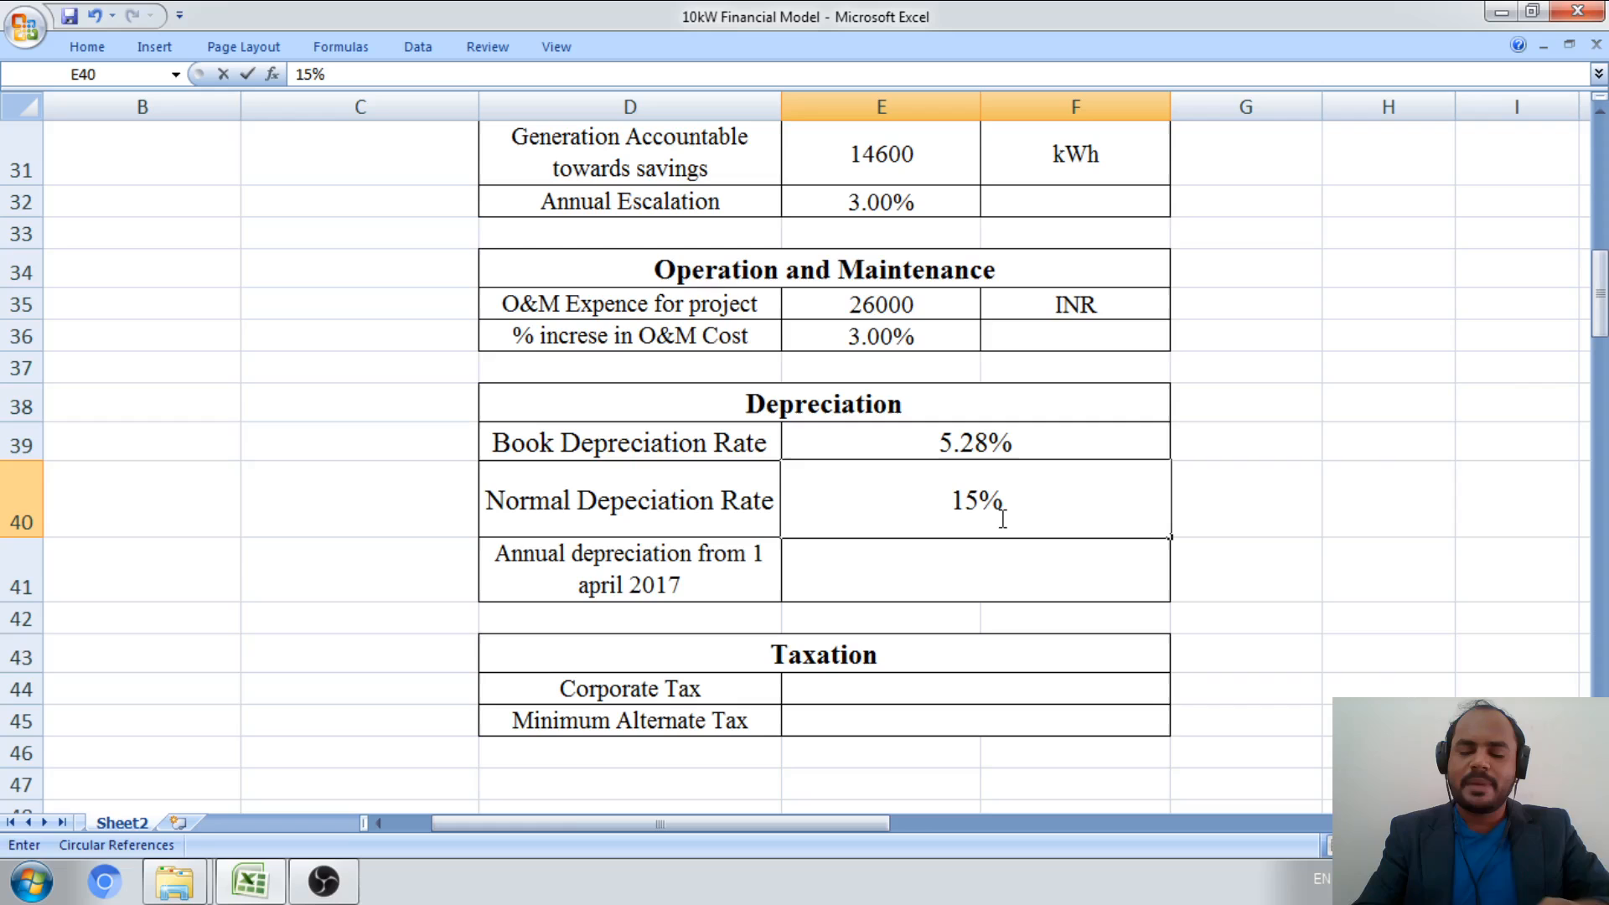
{"action": "left_click", "coordinate": [1254, 532]}
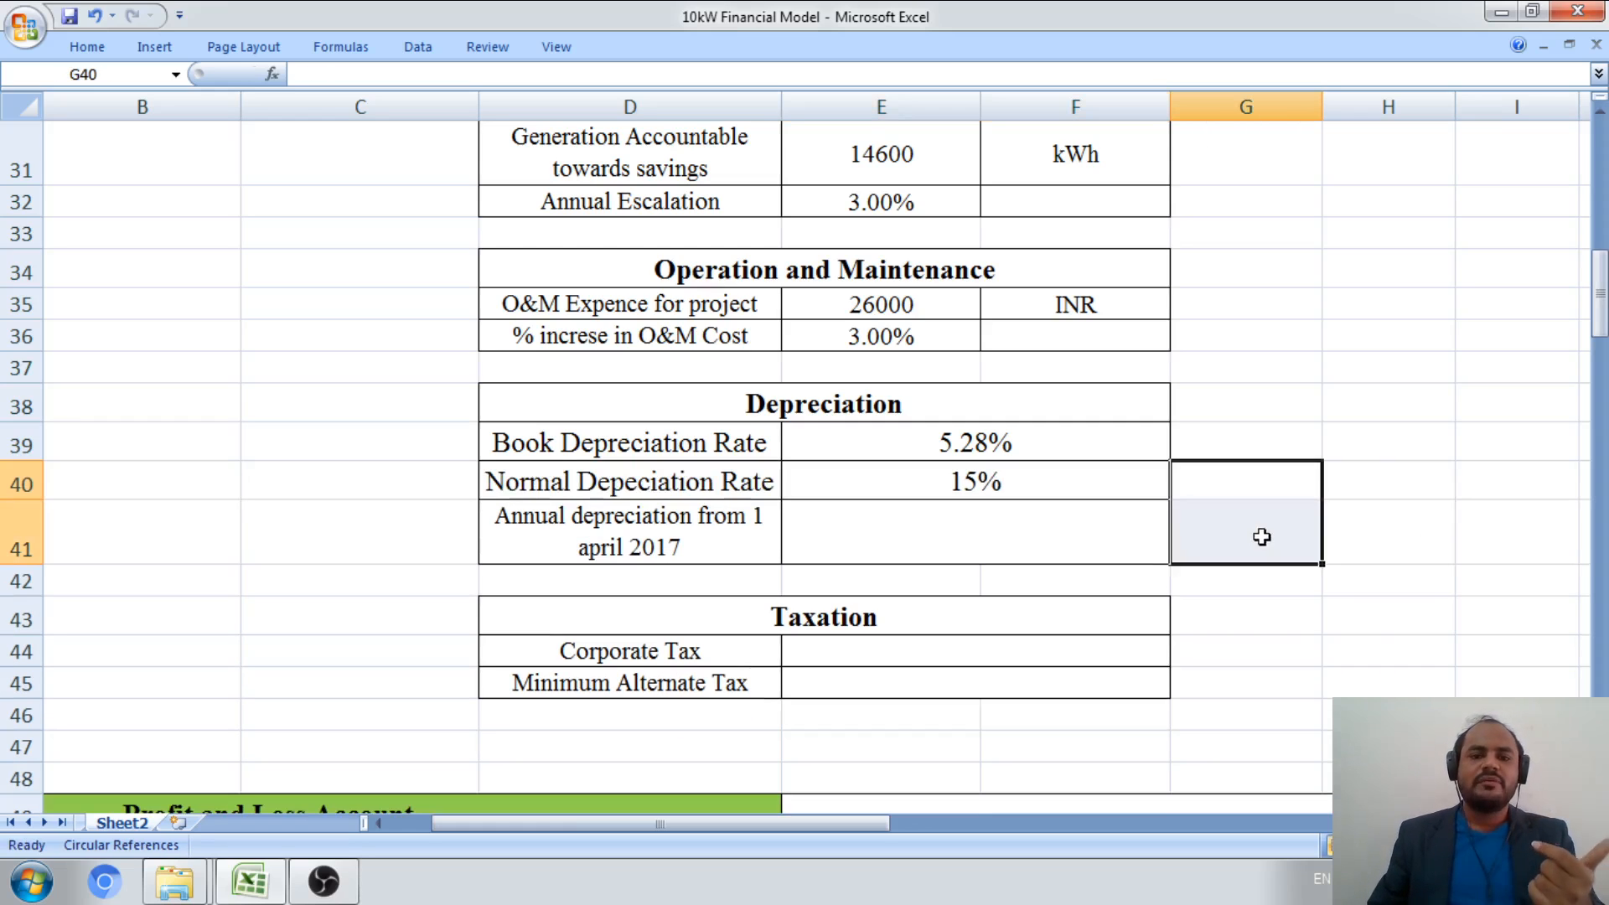
{"action": "left_click", "coordinate": [1060, 484]}
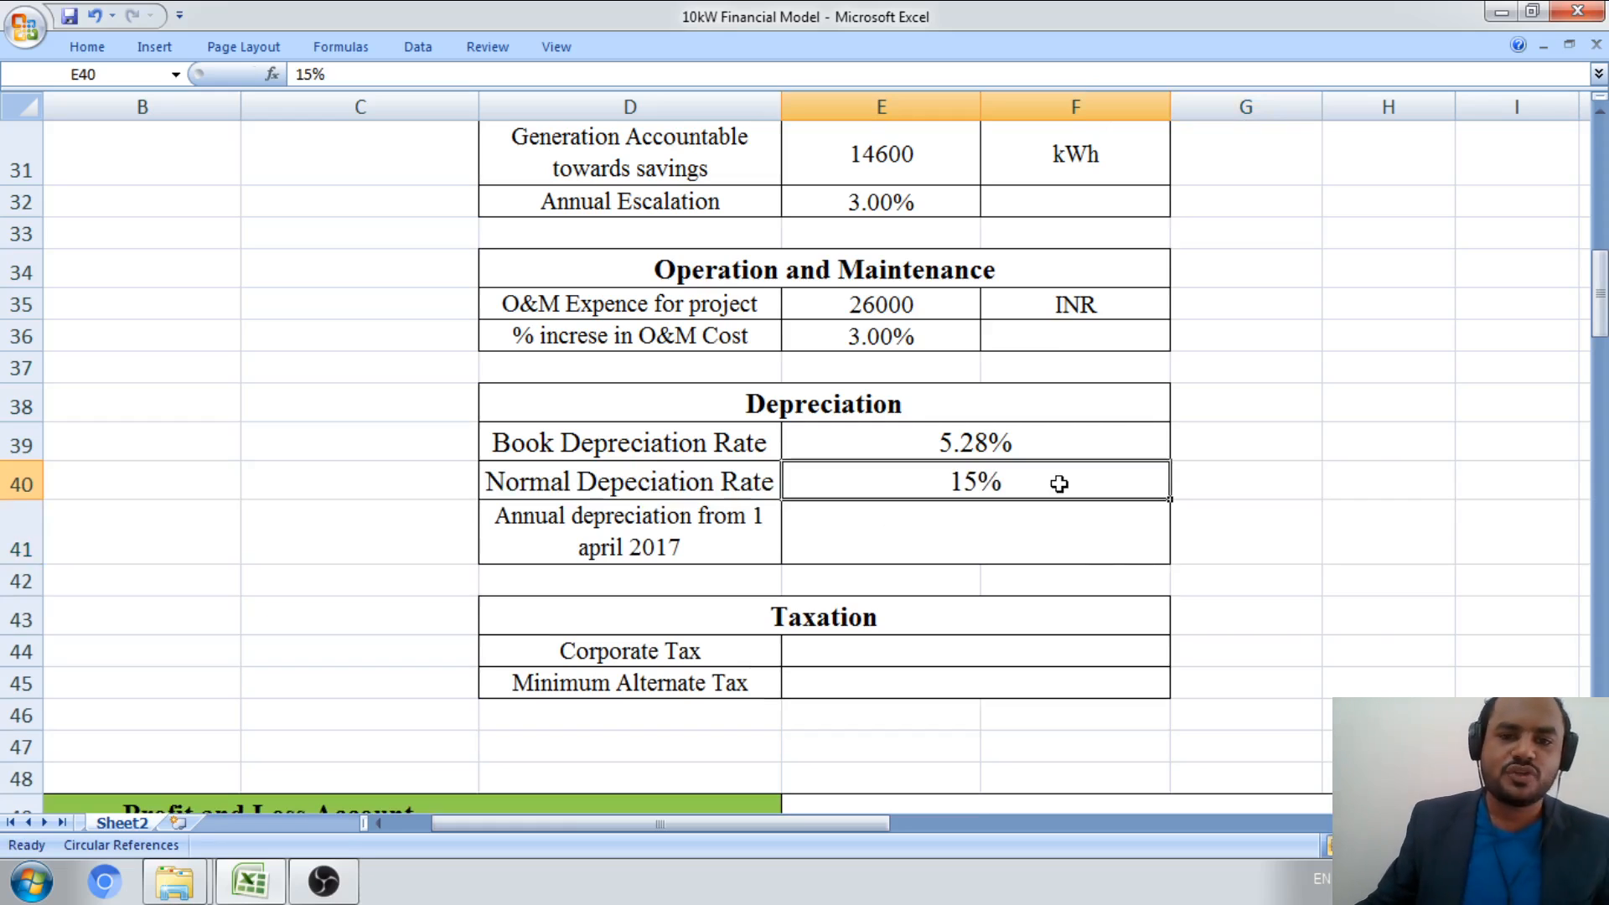
- Set the Annual depreciation from 1 April 2017 to 40%
{"action": "left_click", "coordinate": [1016, 540]}
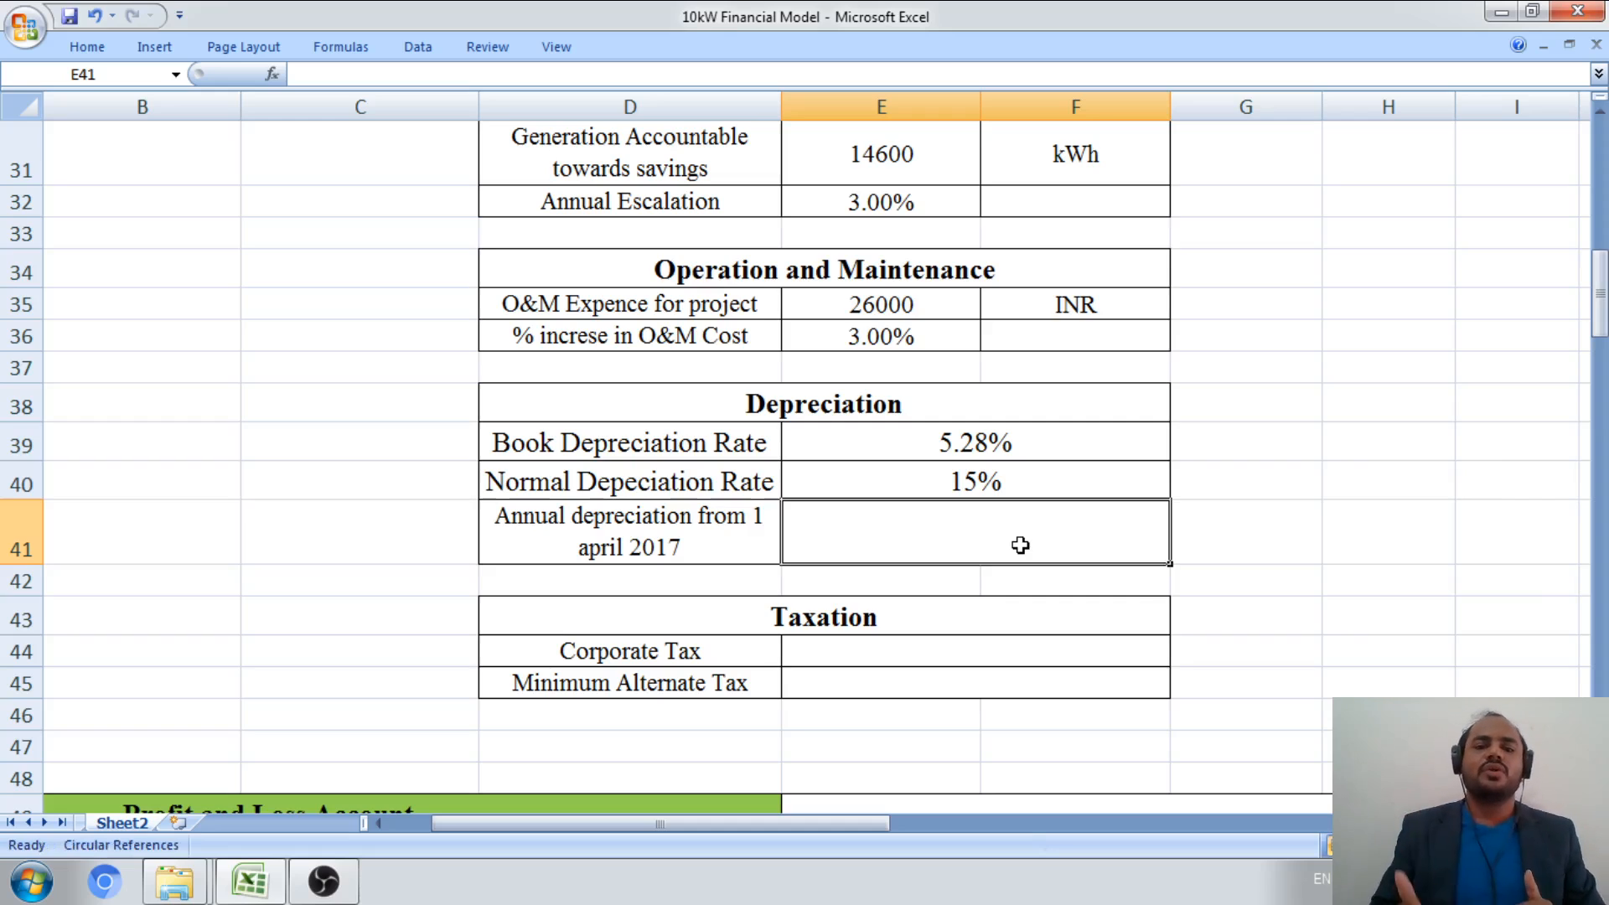
{"action": "type", "text": "40%"}
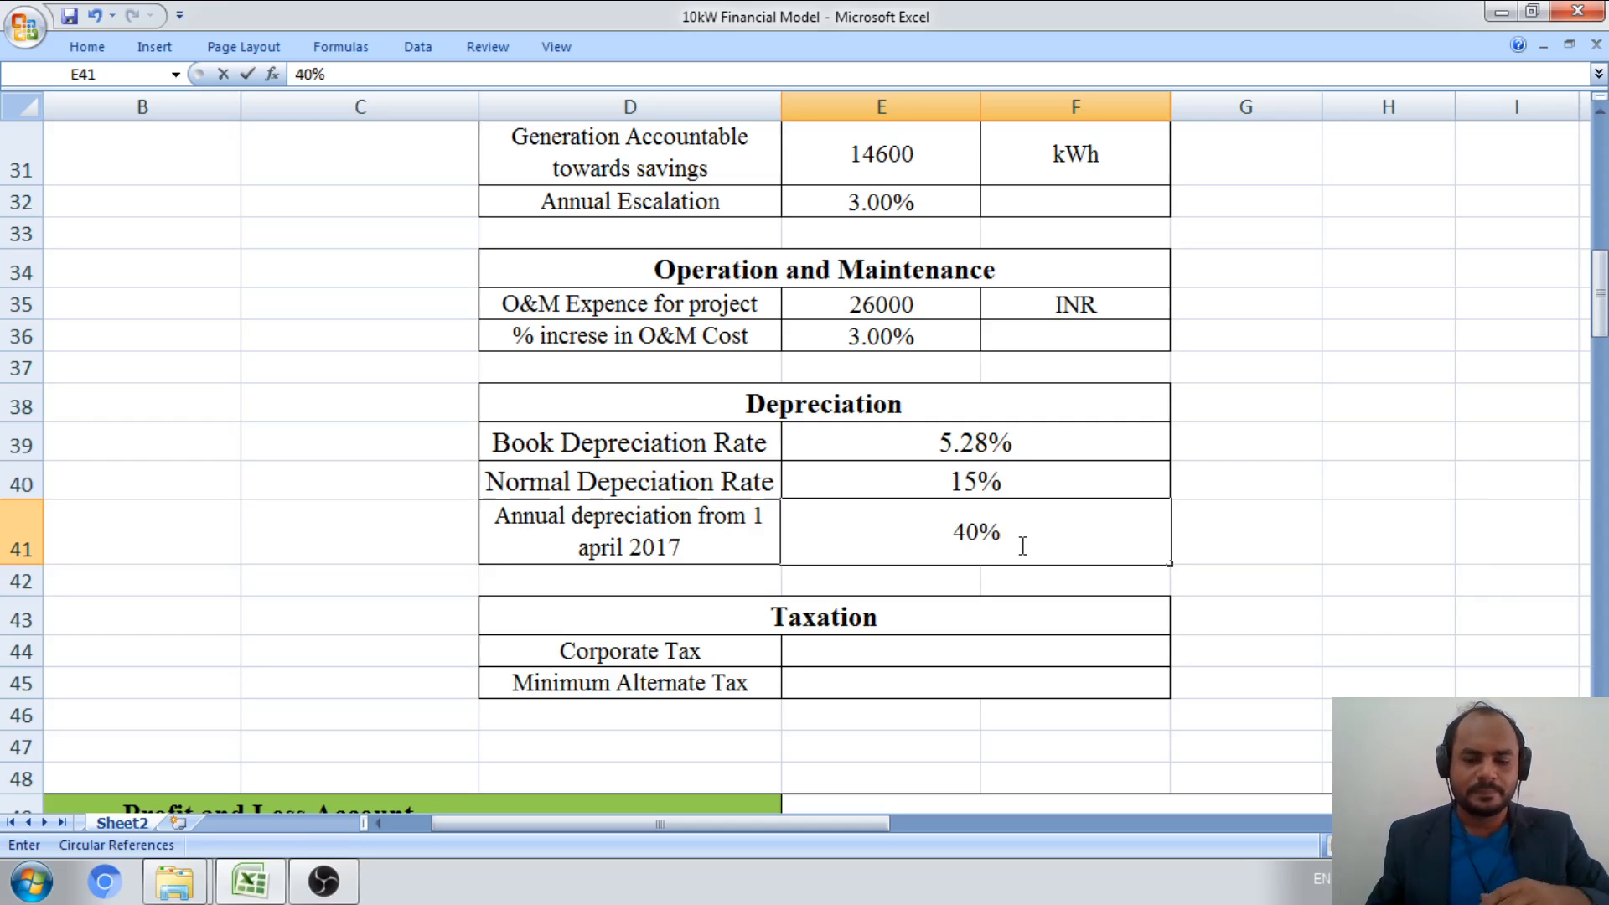
{"action": "left_click", "coordinate": [1480, 715]}
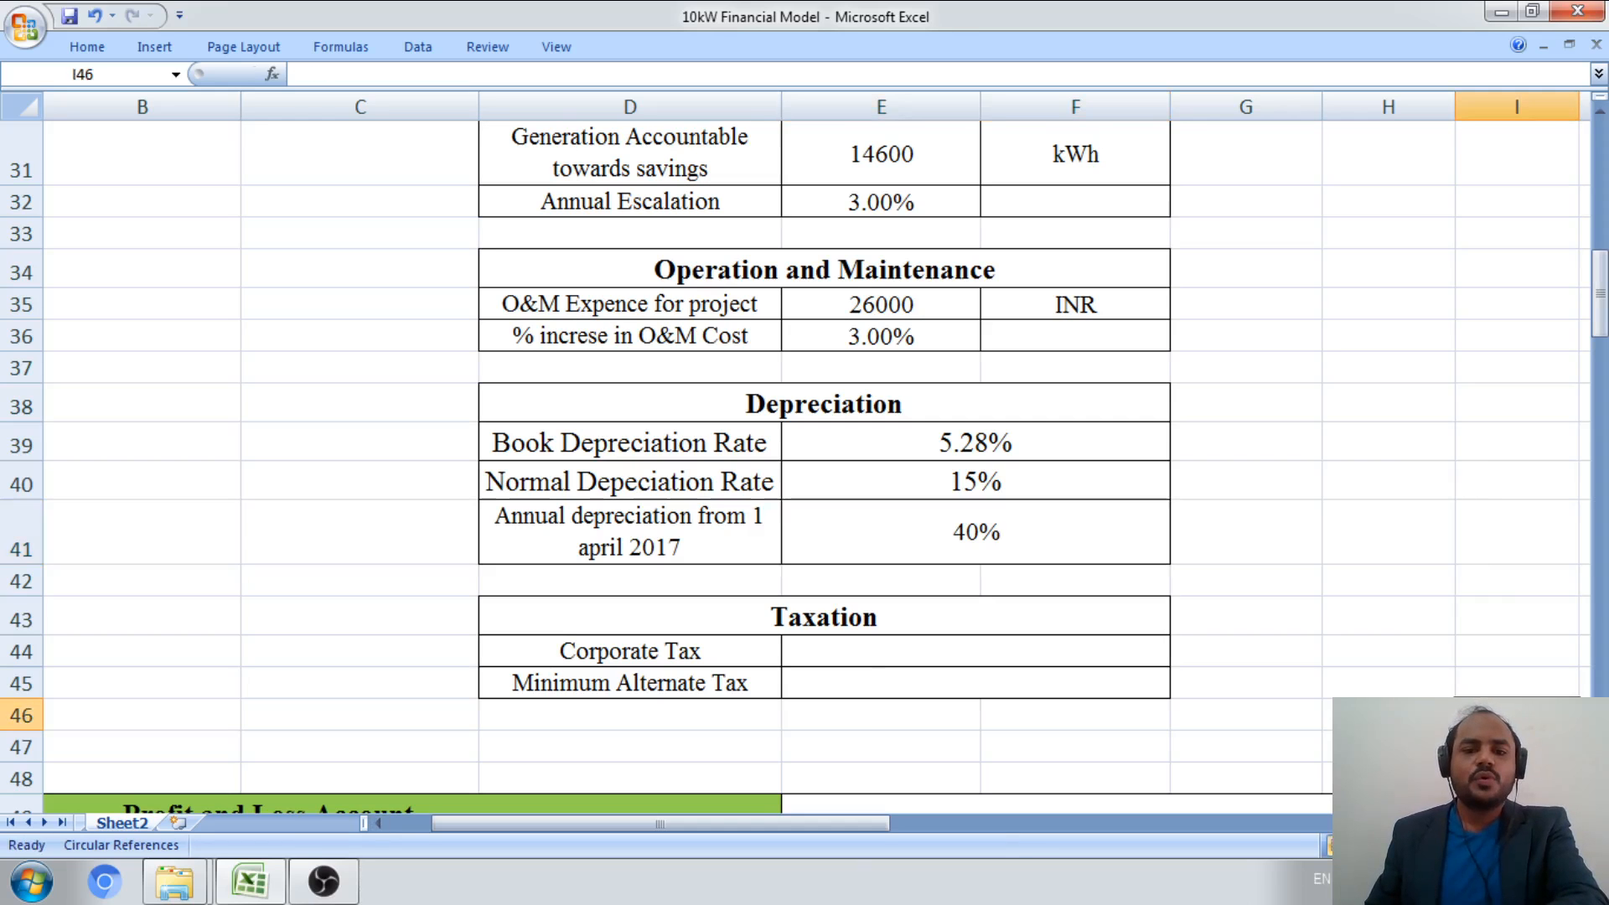
{"action": "scroll", "coordinate": [1326, 686], "scroll_direction": "up", "scroll_amount": 1}
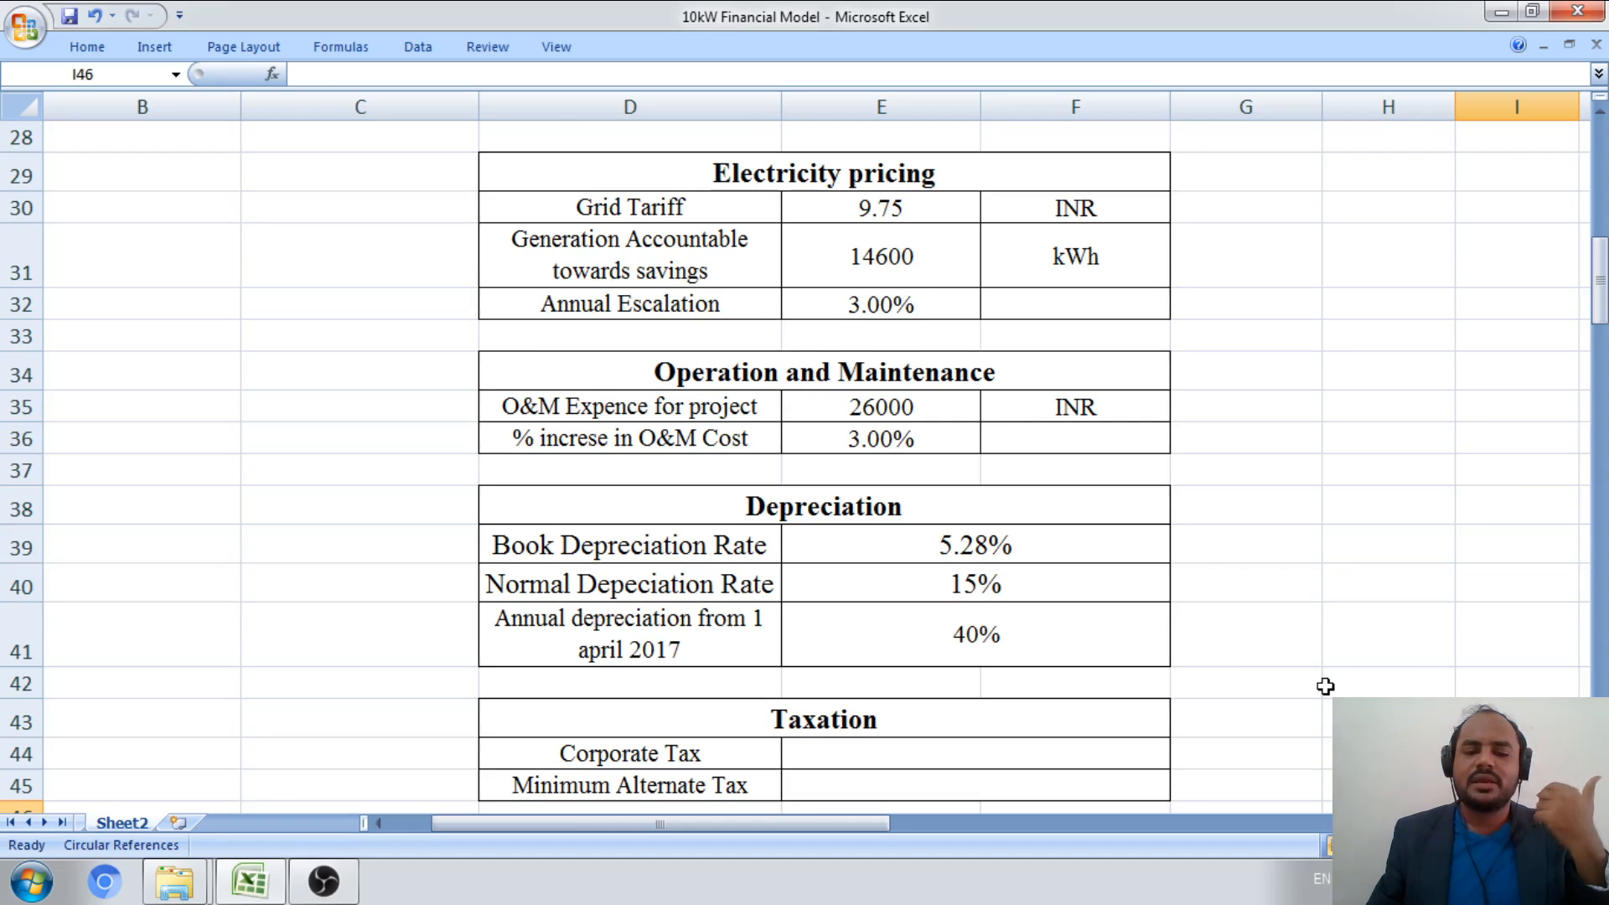
{"action": "scroll", "coordinate": [1326, 686], "scroll_direction": "up", "scroll_amount": 1}
{"action": "scroll", "coordinate": [1325, 691], "scroll_direction": "down", "scroll_amount": 2}
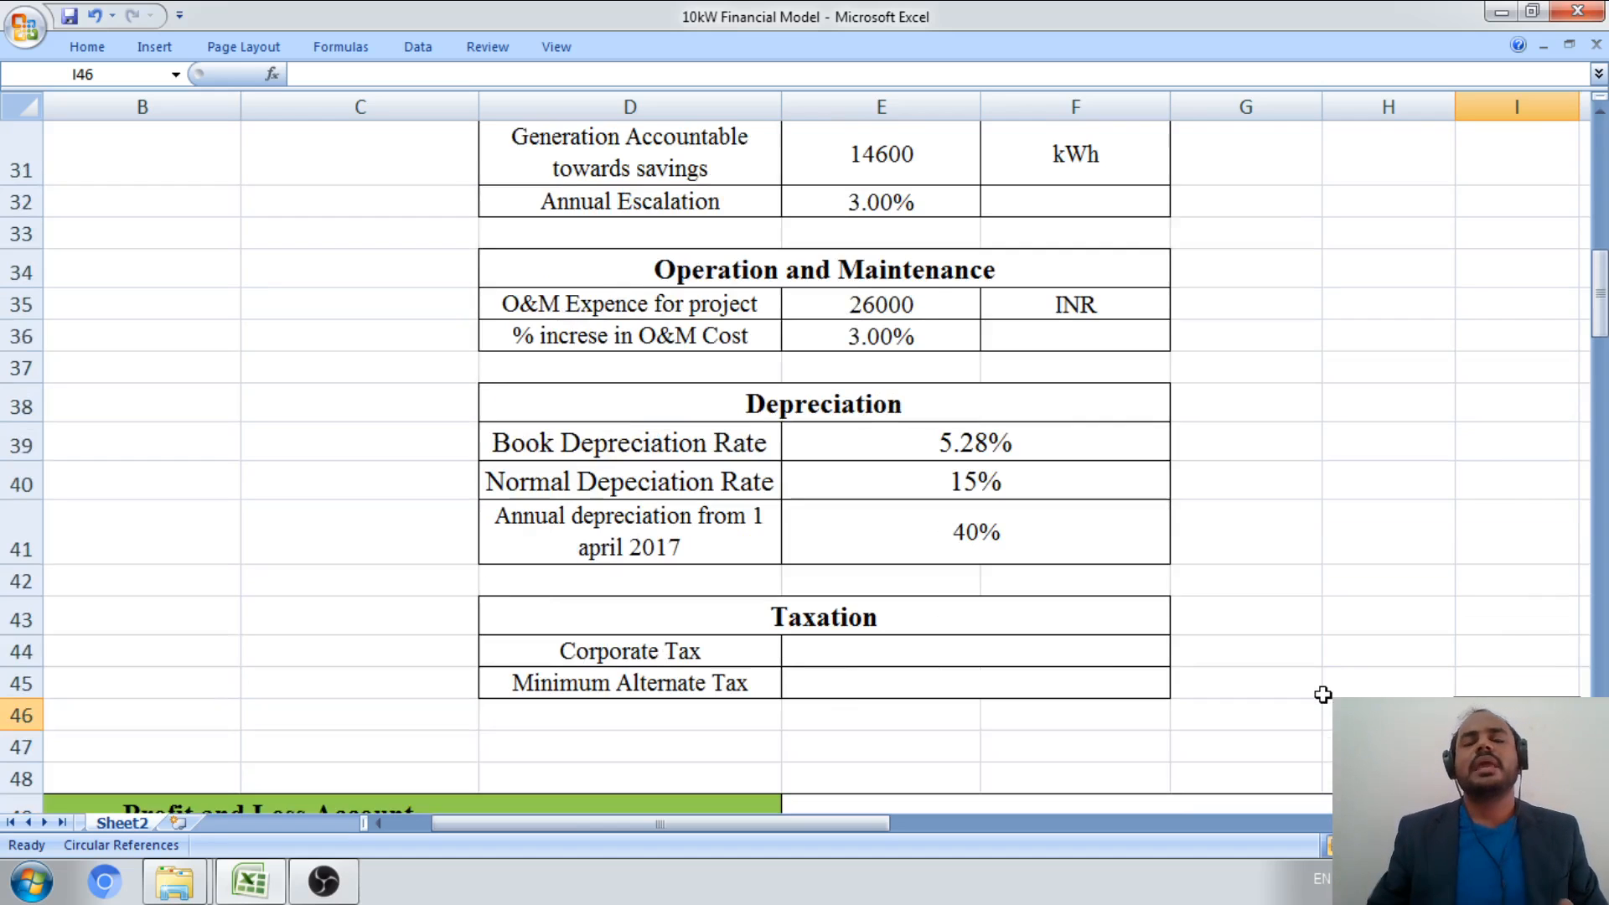
{"action": "left_click", "coordinate": [931, 654]}
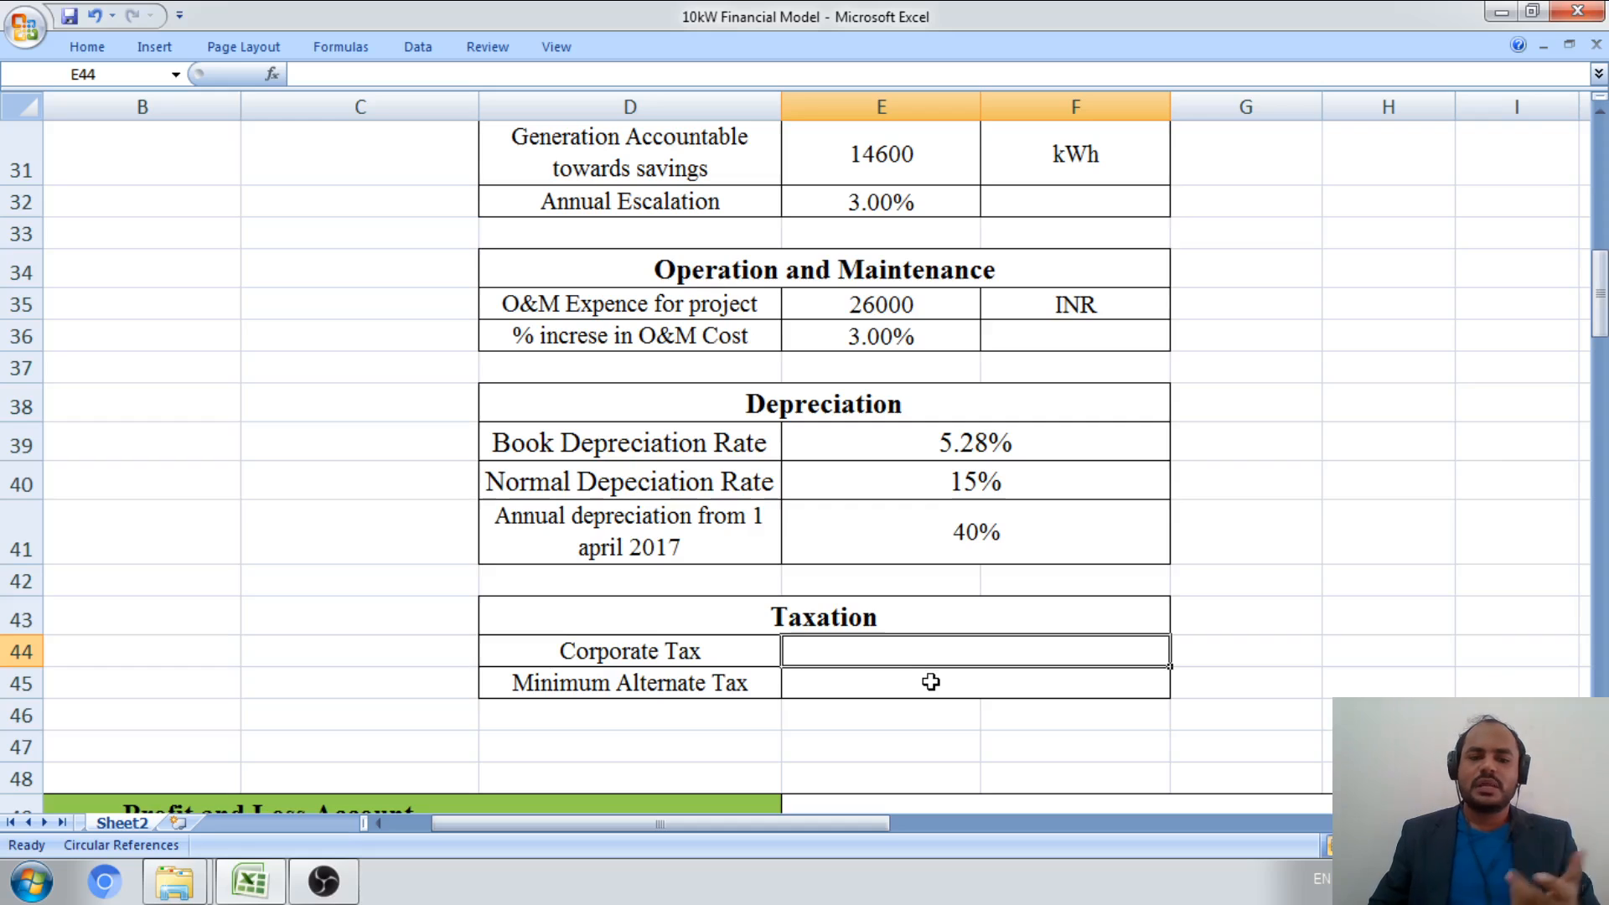
{"action": "left_click", "coordinate": [933, 686]}
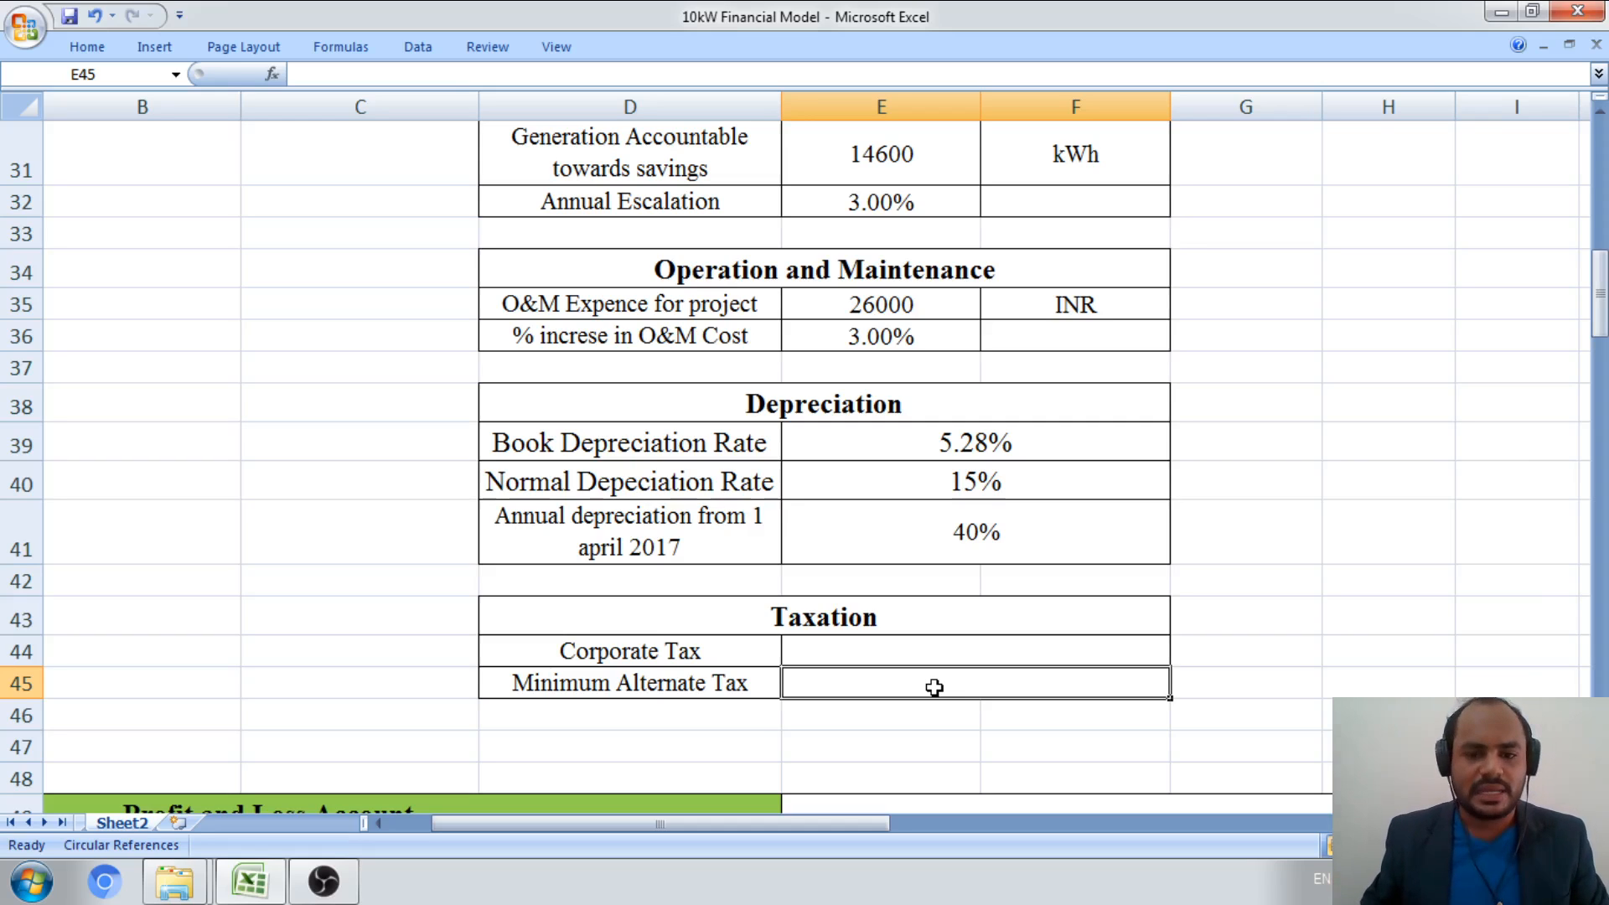
{"action": "left_click", "coordinate": [958, 652]}
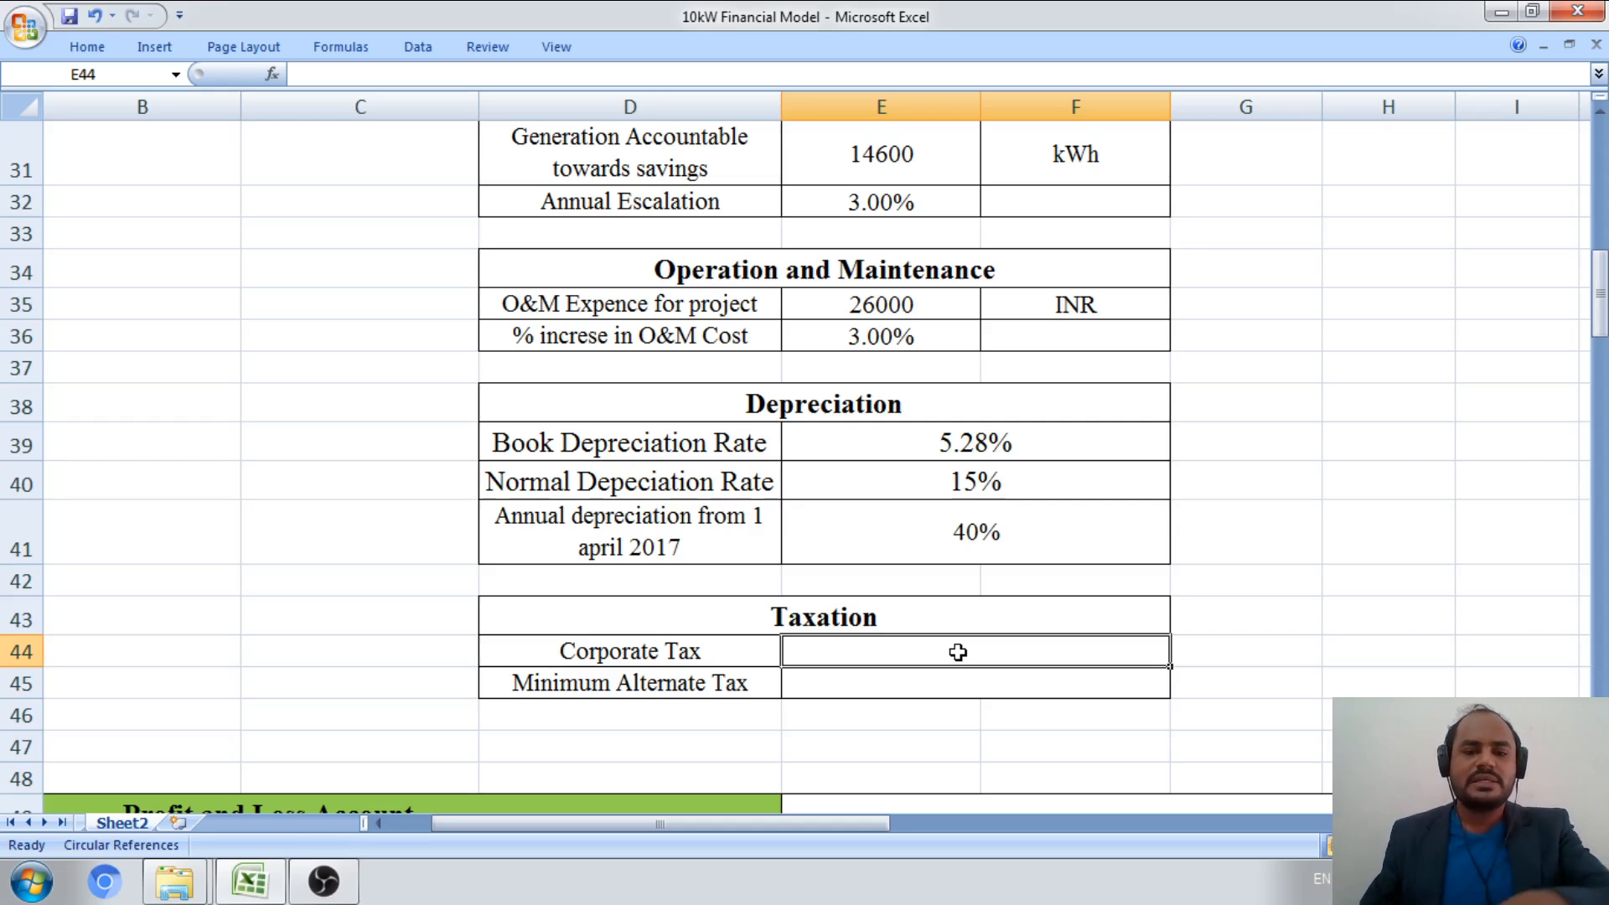
{"action": "left_click", "coordinate": [1317, 676]}
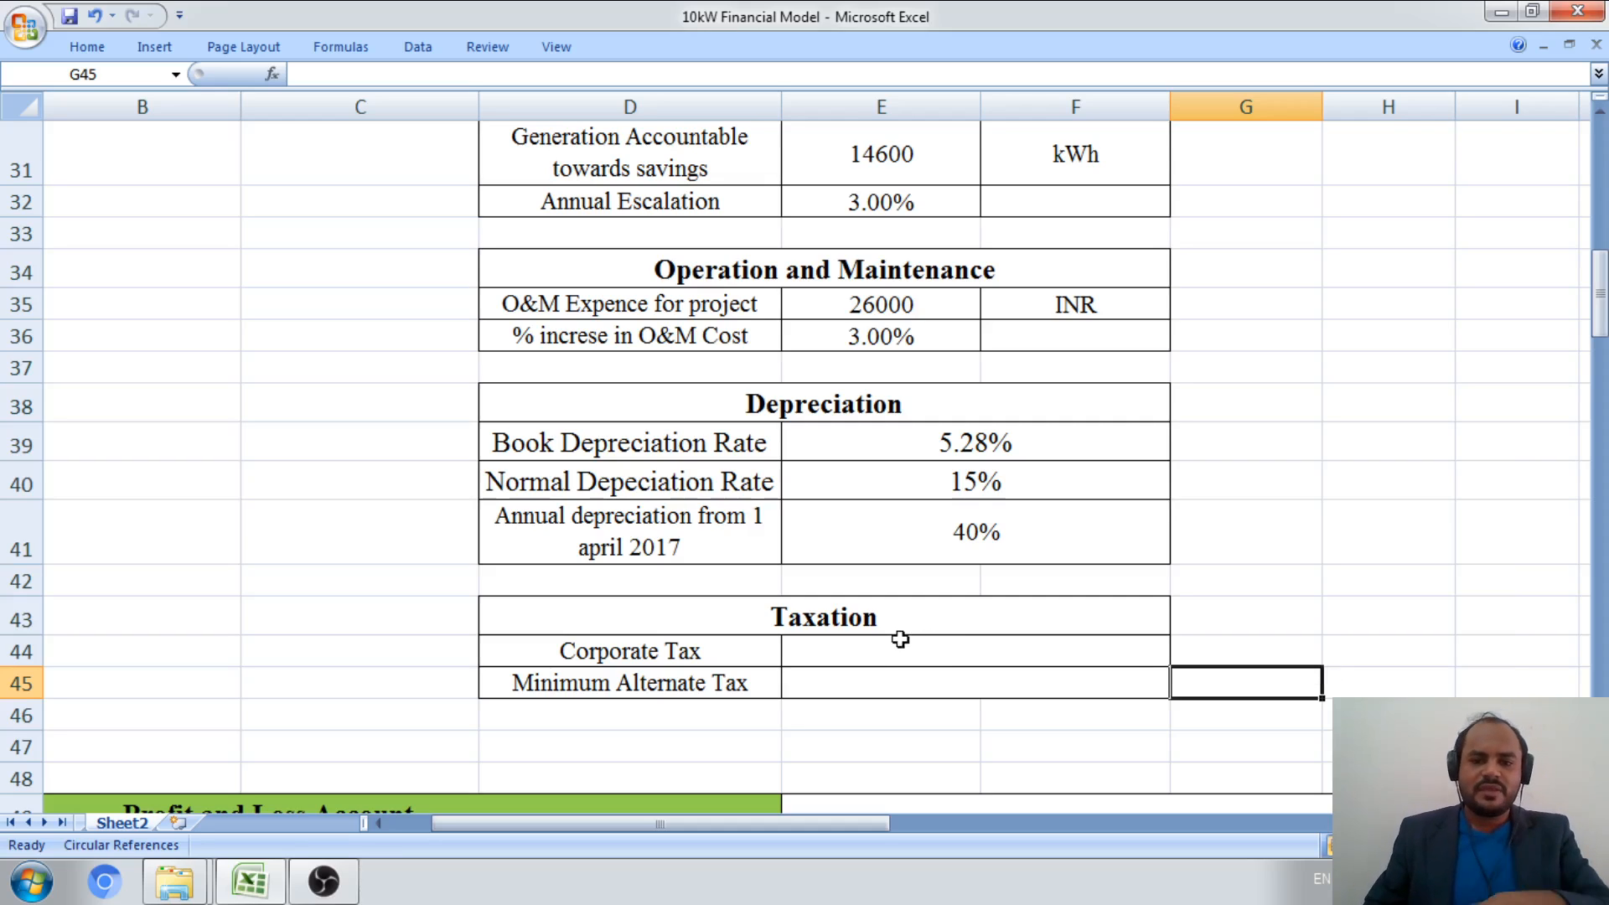
- Under Taxation, set the Corporate Tax to 25% and the Minimum Alternate Tax to 18%
{"action": "left_click", "coordinate": [935, 642]}
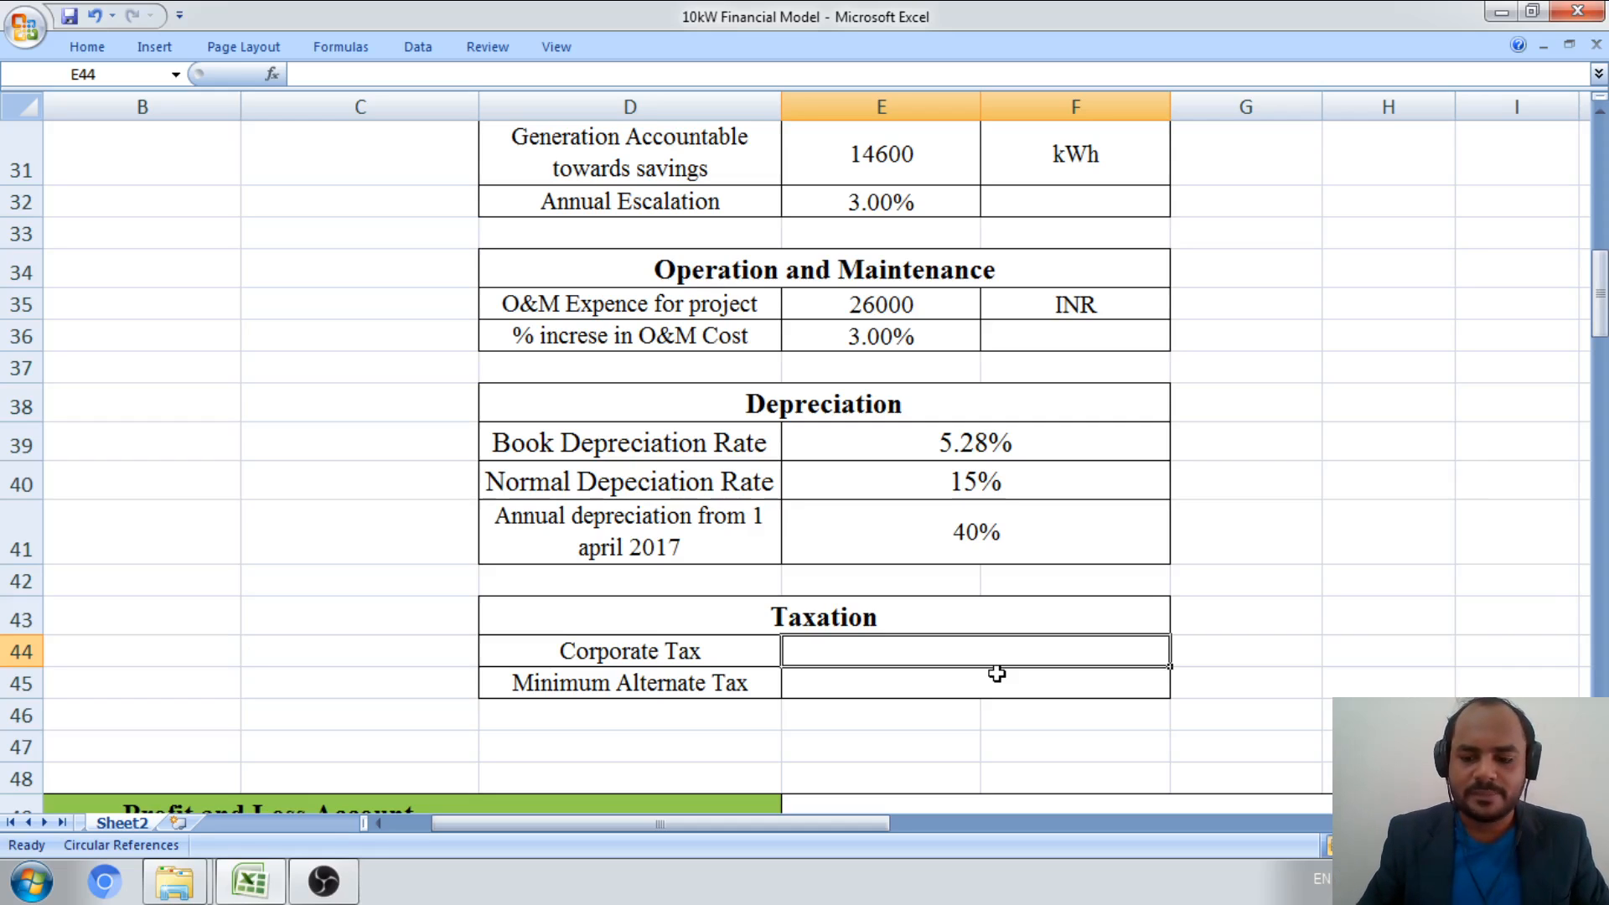
{"action": "type", "text": "25%"}
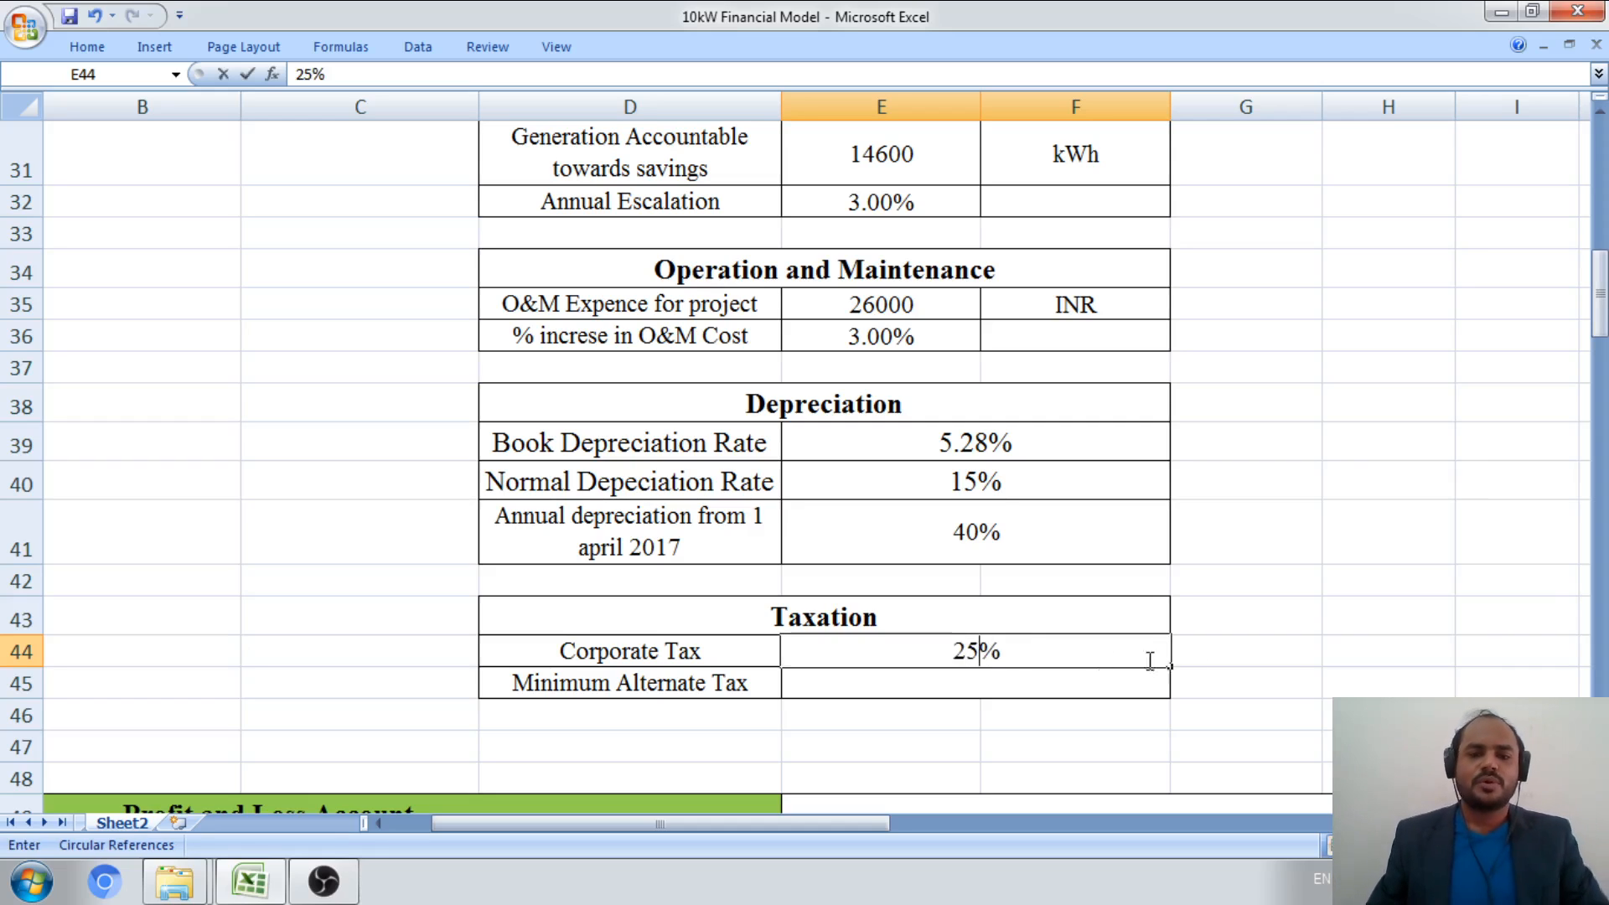
{"action": "left_click", "coordinate": [1332, 680]}
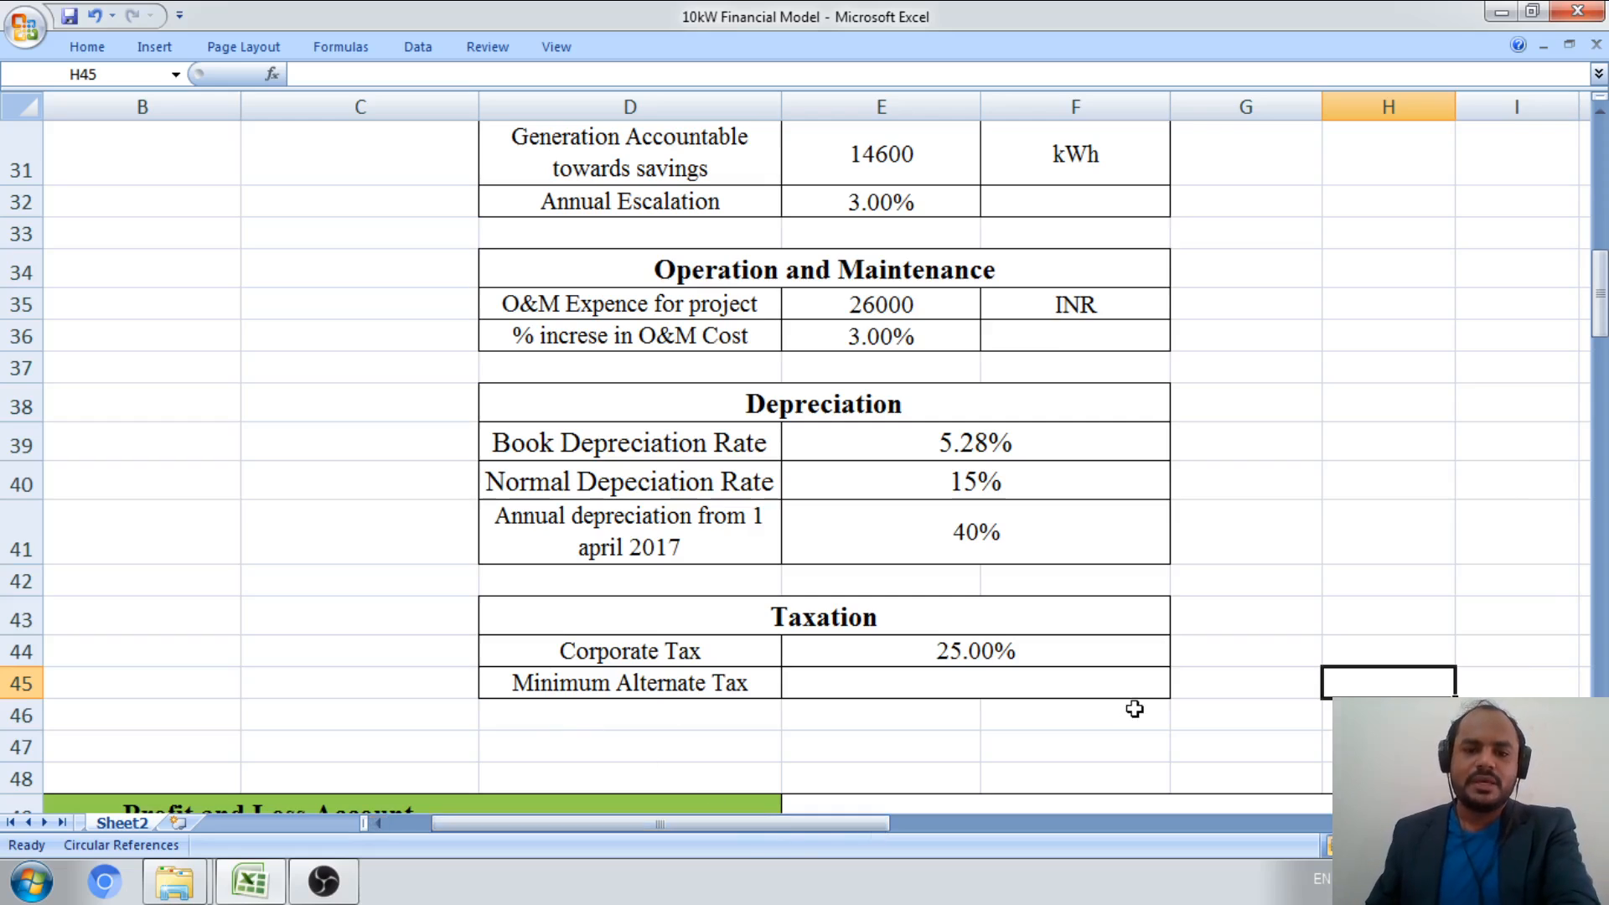
{"action": "left_click", "coordinate": [1027, 690]}
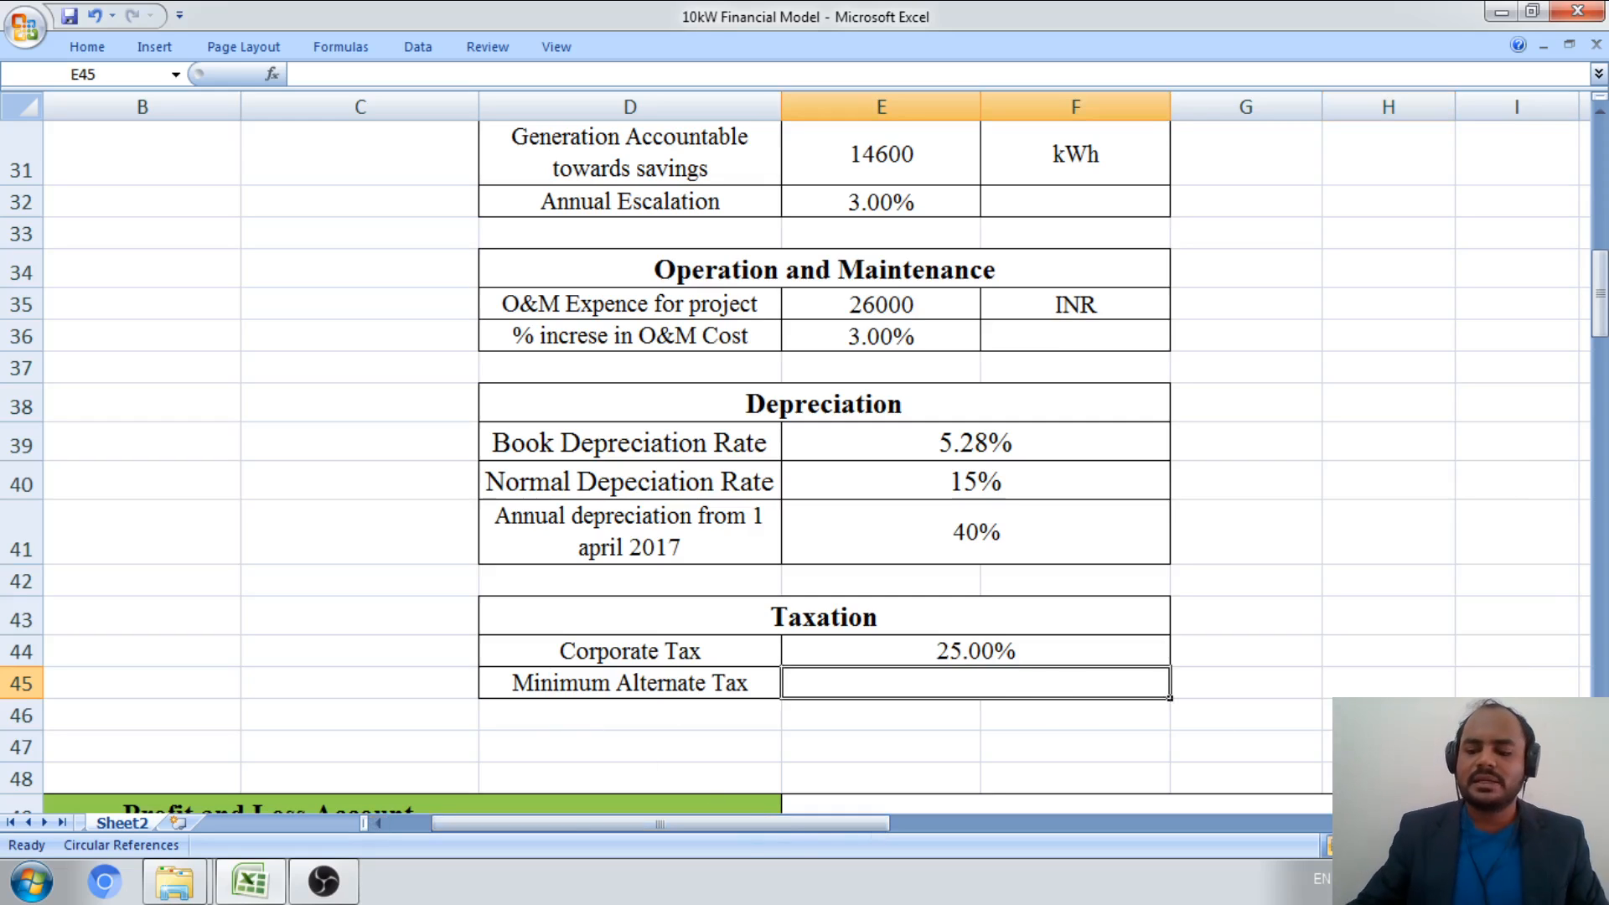
{"action": "type", "text": "18"}
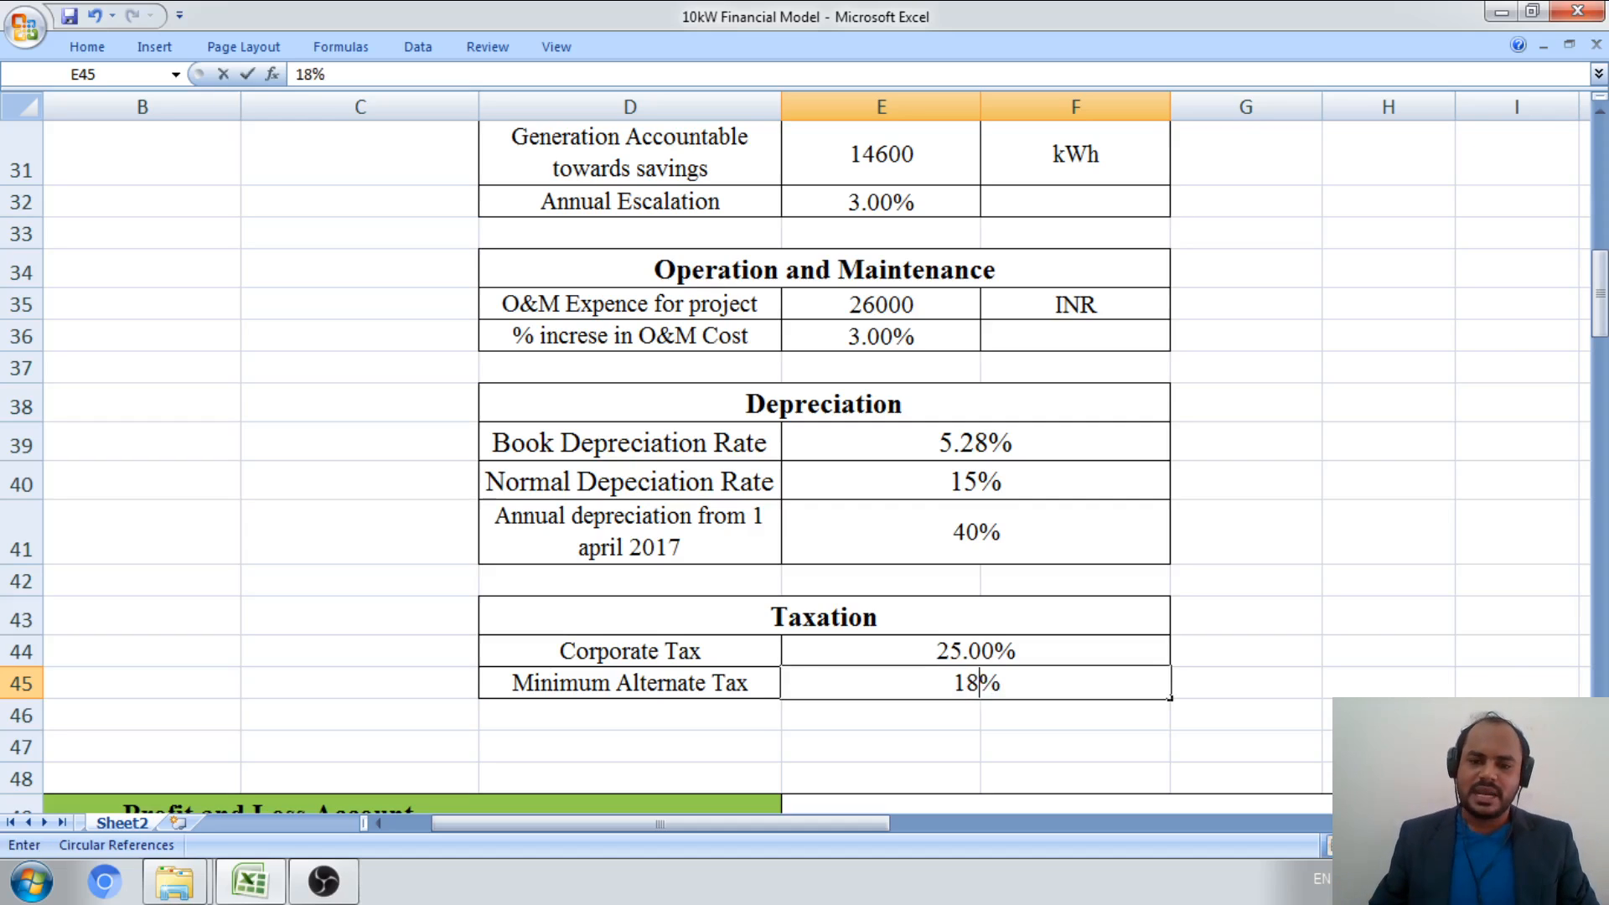
{"action": "left_click", "coordinate": [1389, 747]}
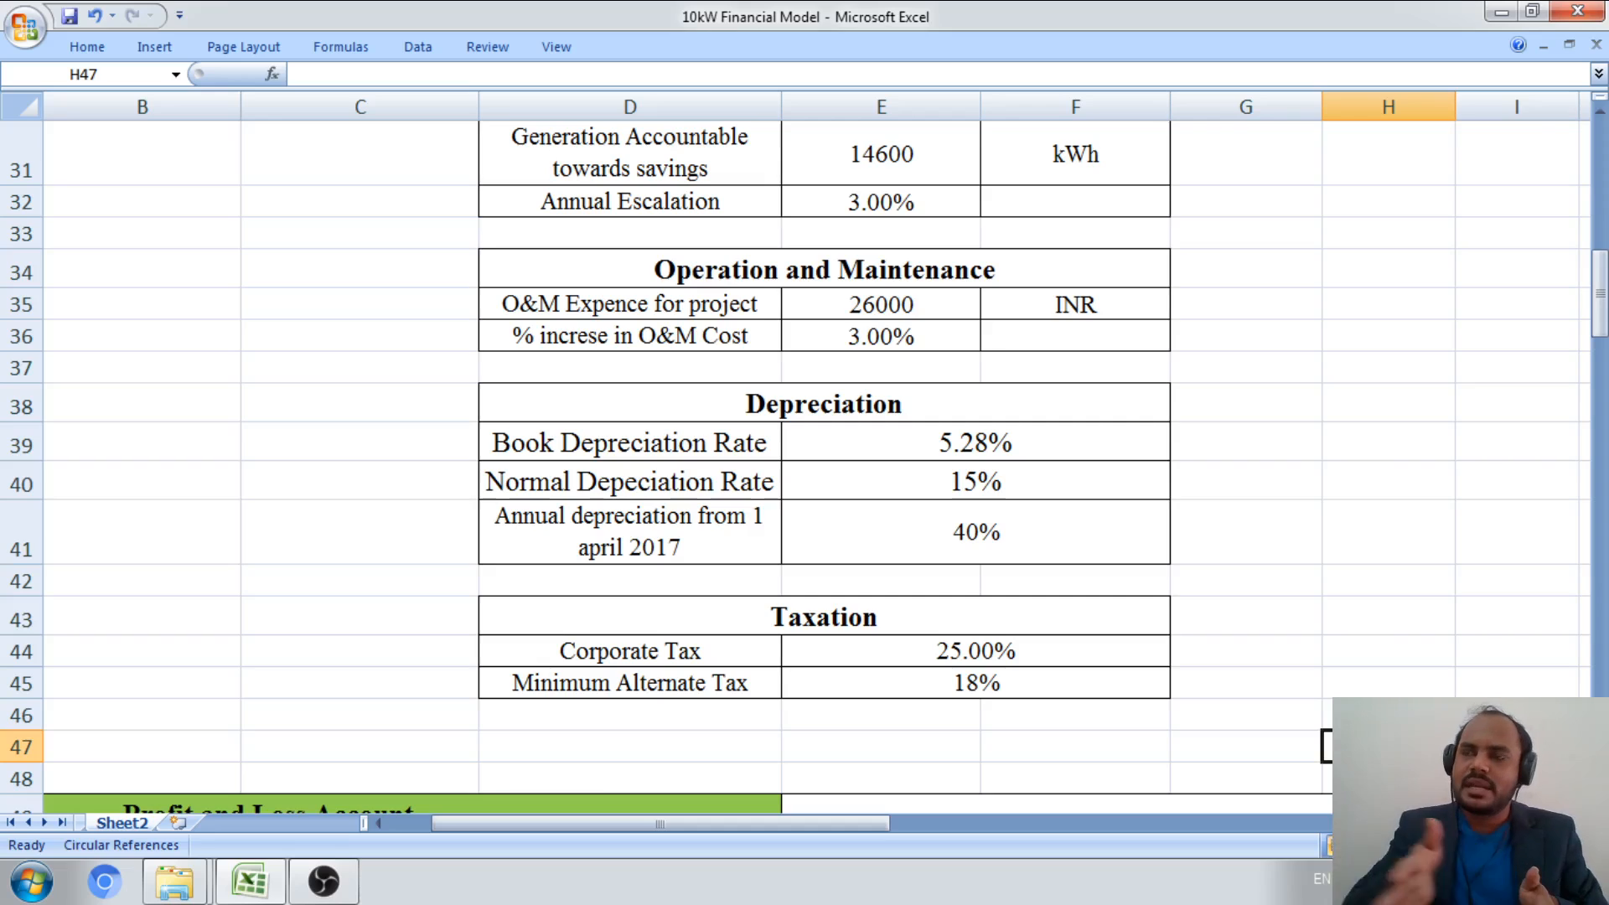
{"action": "left_click", "coordinate": [1408, 679]}
{"action": "scroll", "coordinate": [1408, 680], "scroll_direction": "up", "scroll_amount": 10}
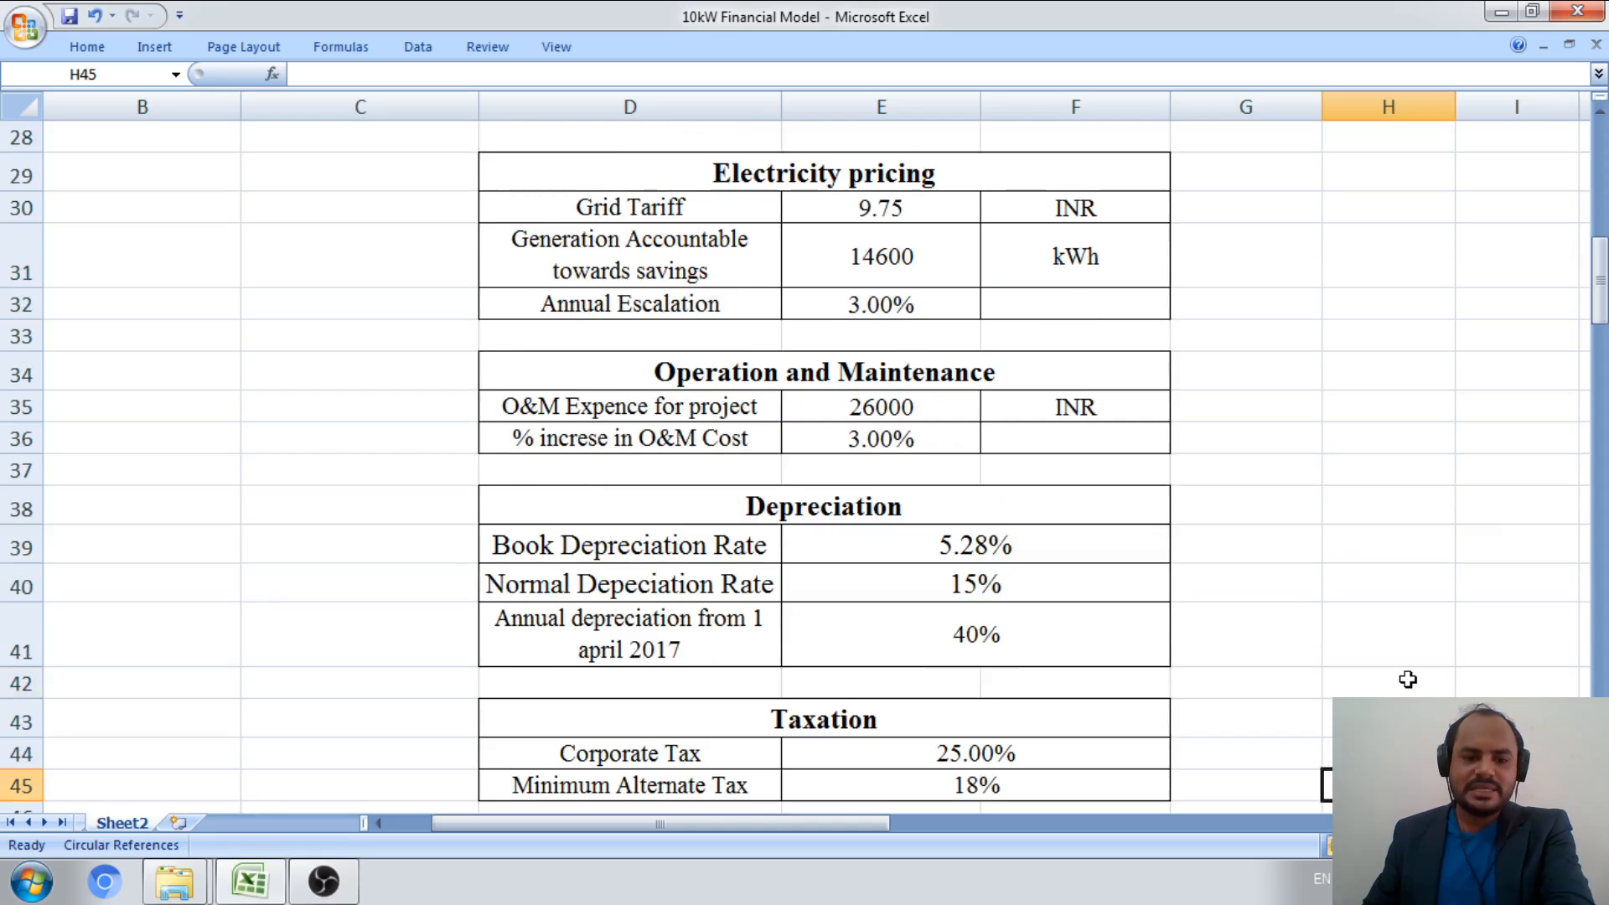